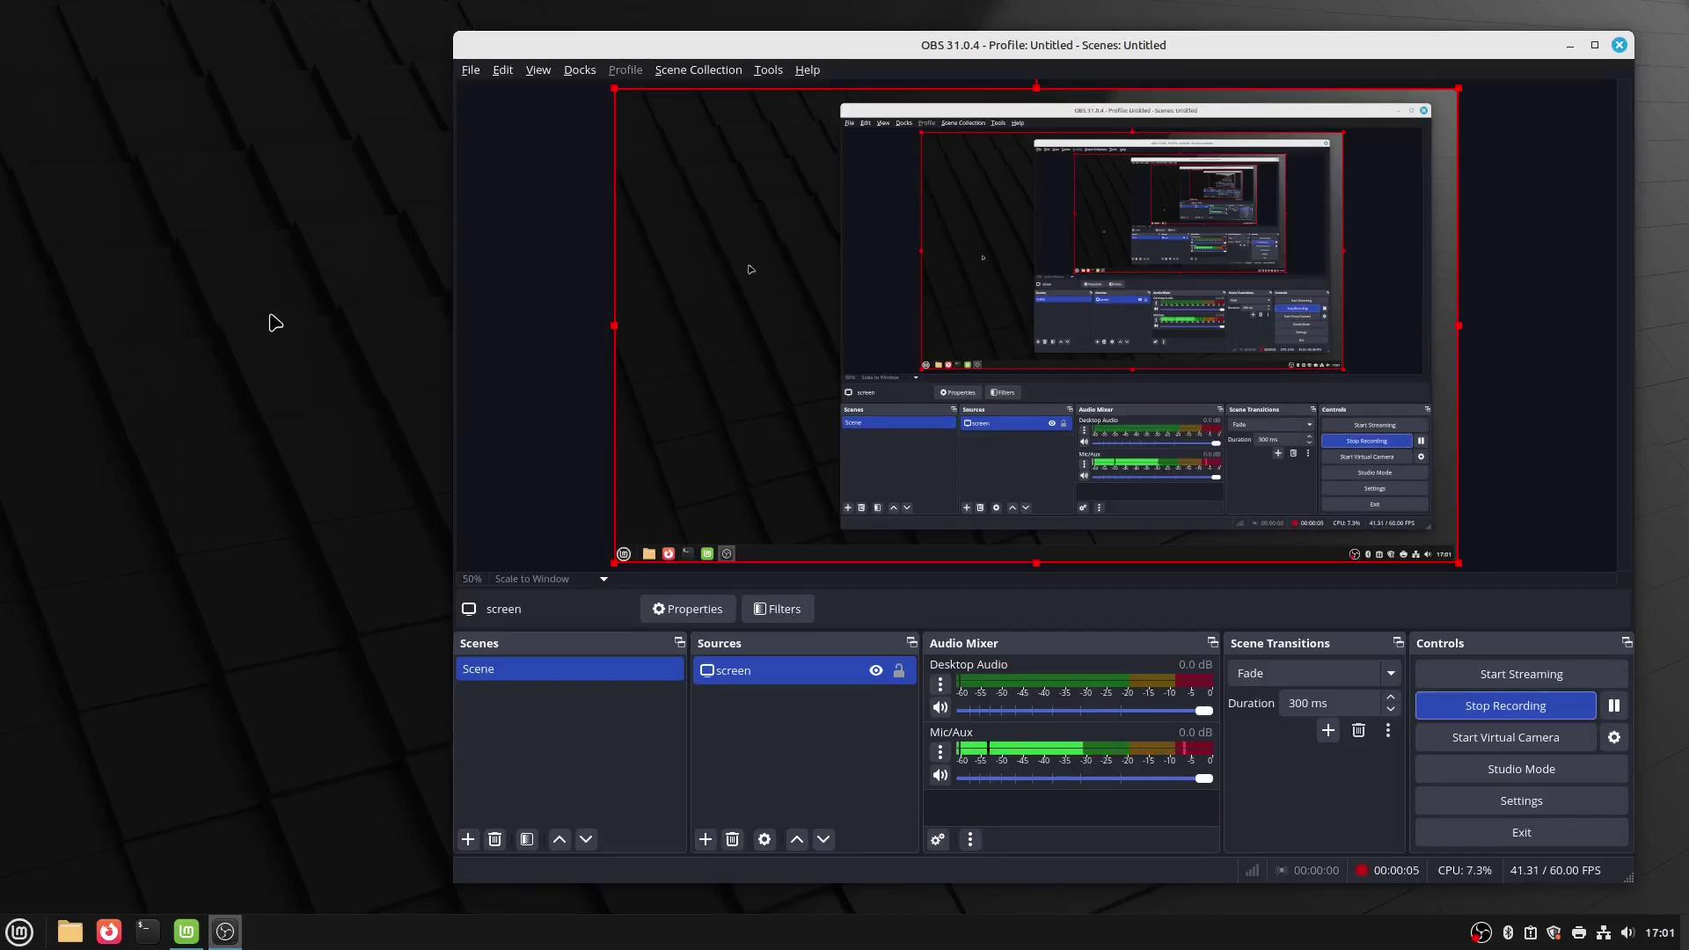
Step: Dismiss the Linux Mint welcome screen and open a terminal window, moved down and right
{"action": "left_click", "coordinate": [1571, 46]}
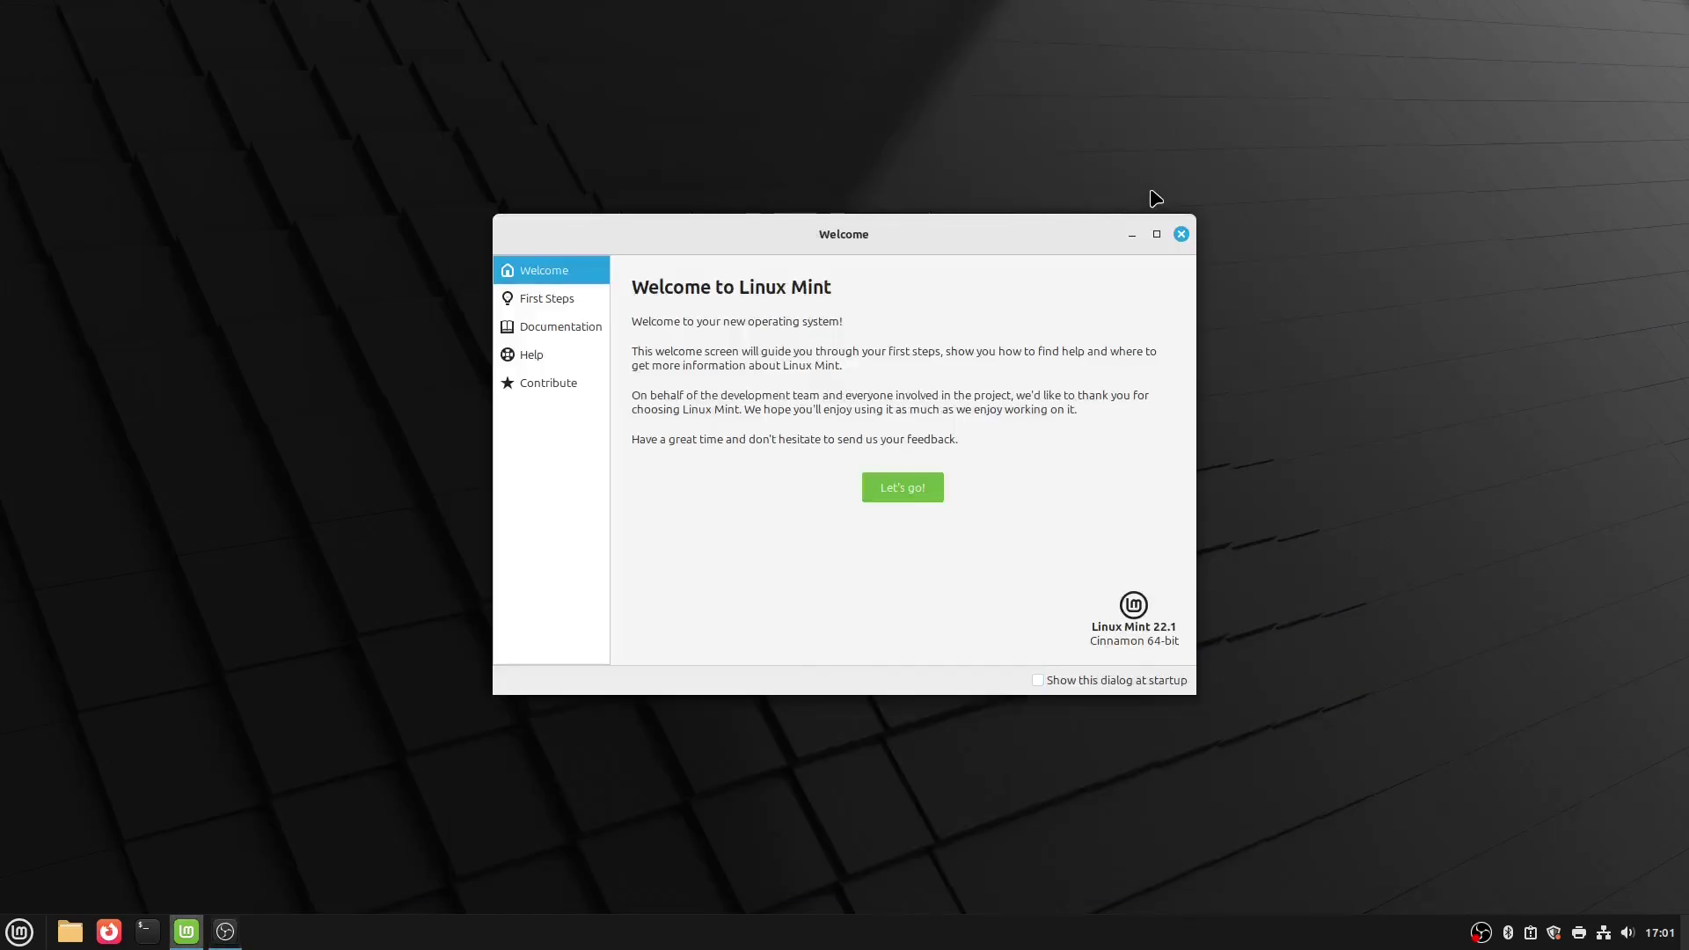
{"action": "left_click", "coordinate": [1180, 234]}
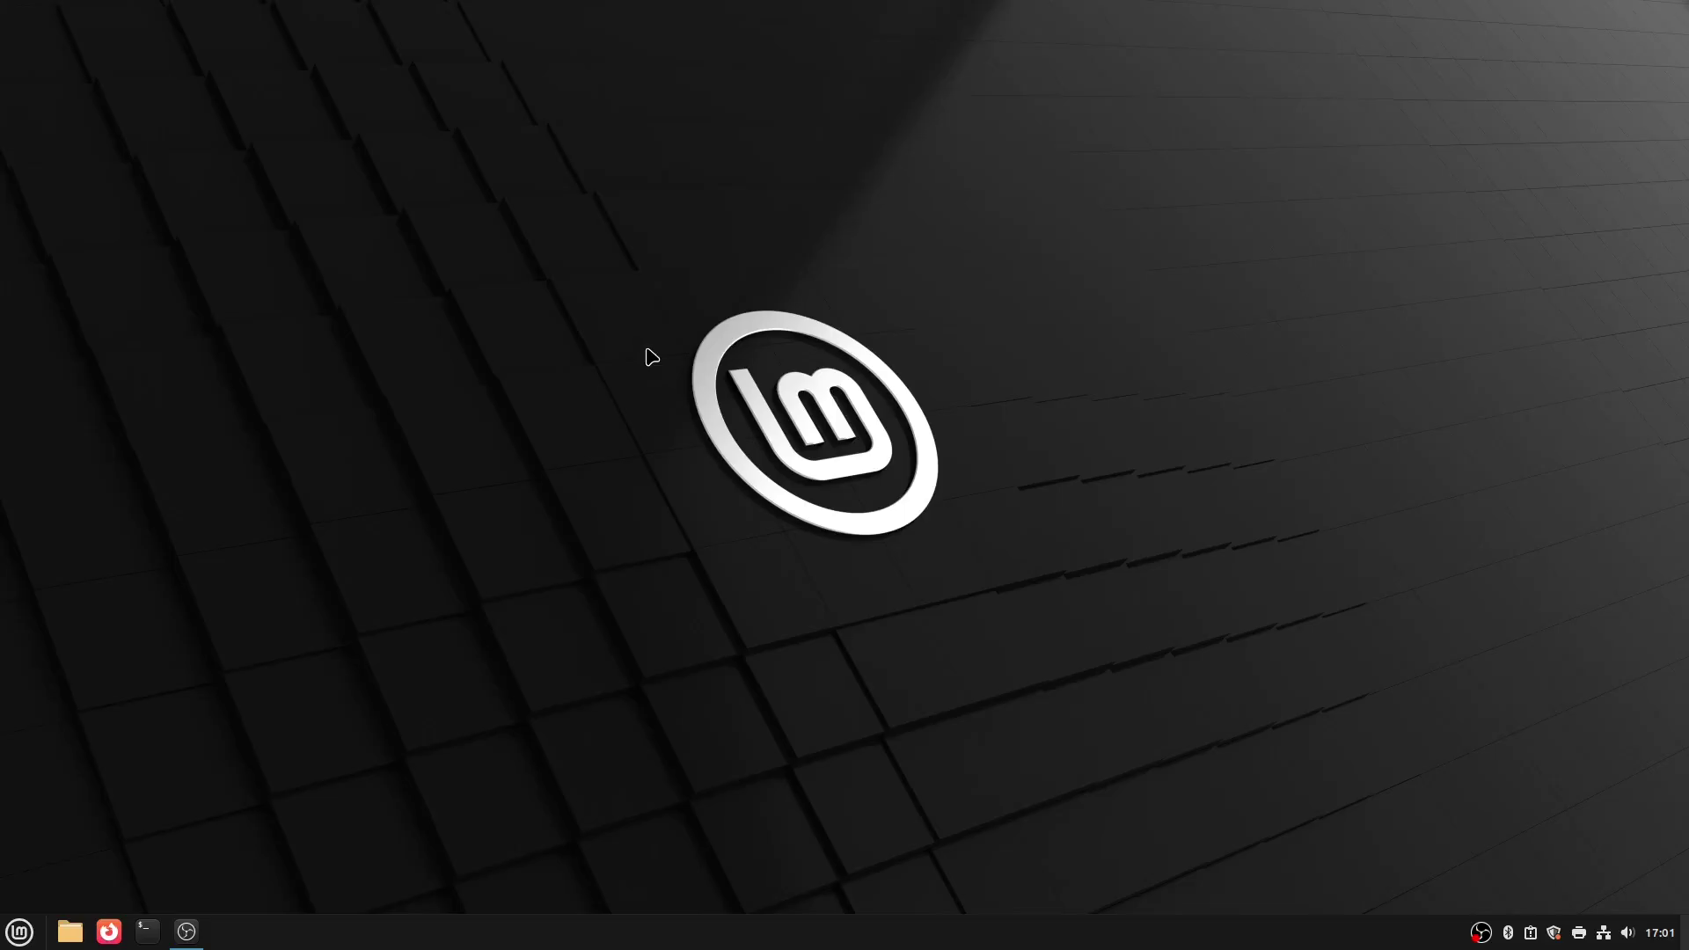
{"action": "key", "text": "ctrl+alt+t"}
{"action": "left_click_drag", "start_coordinate": [694, 75], "coordinate": [1278, 497]}
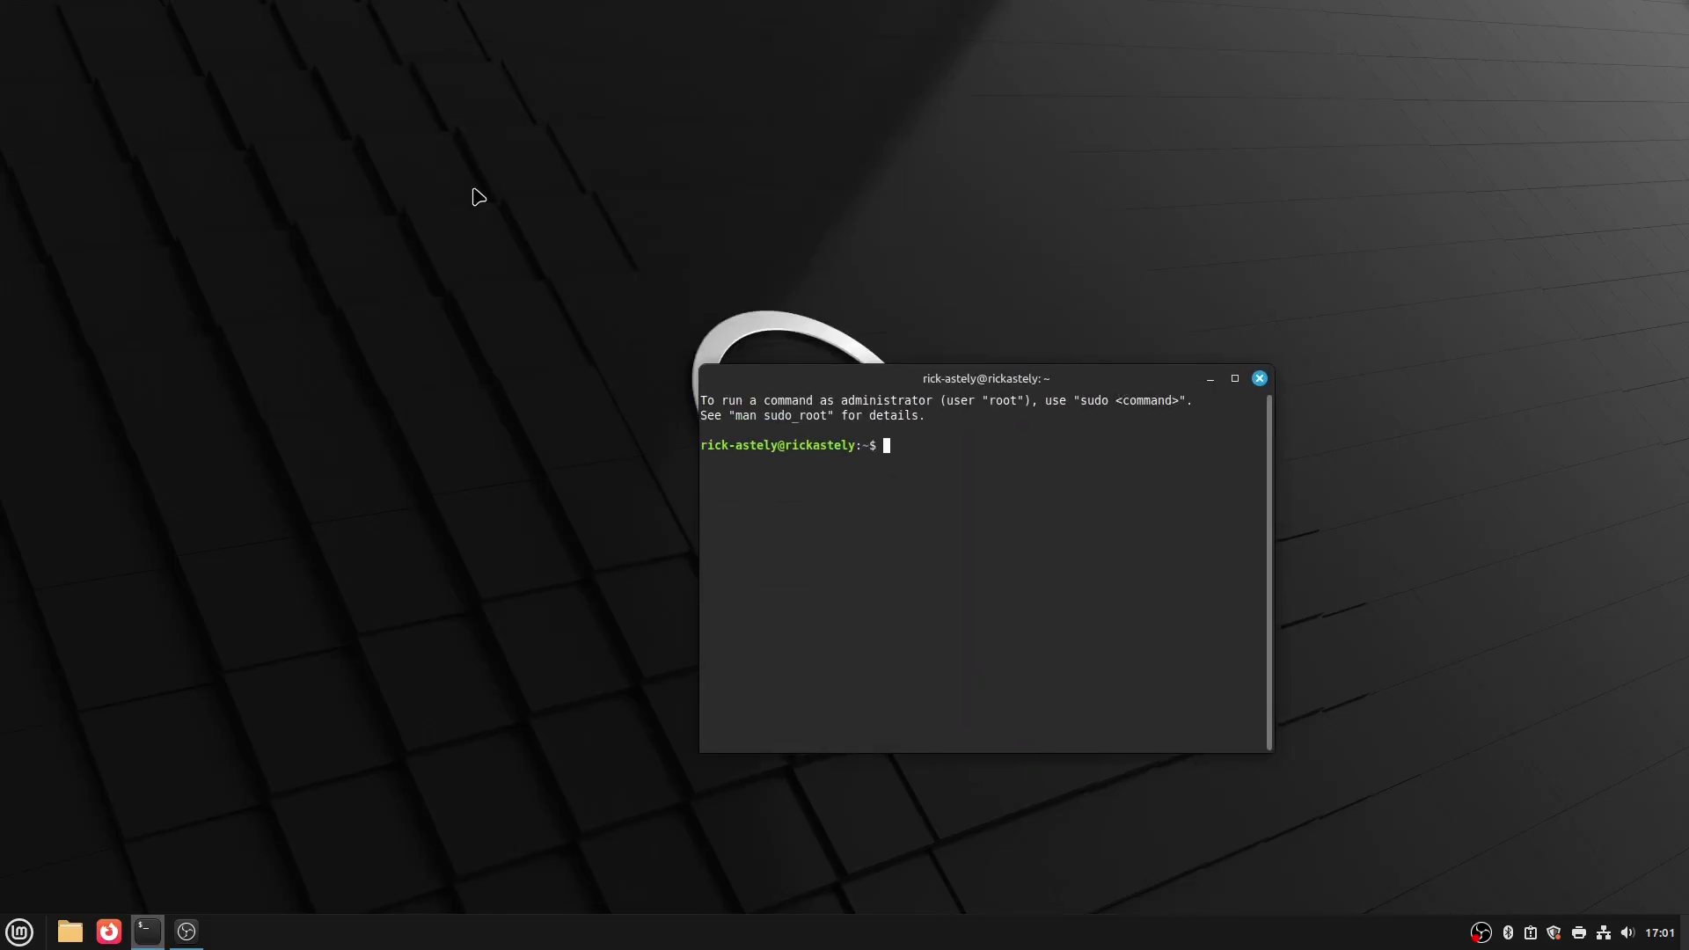
Step: Launch Driver Manager by searching 'dri' in the Mint menu
{"action": "key", "text": "super"}
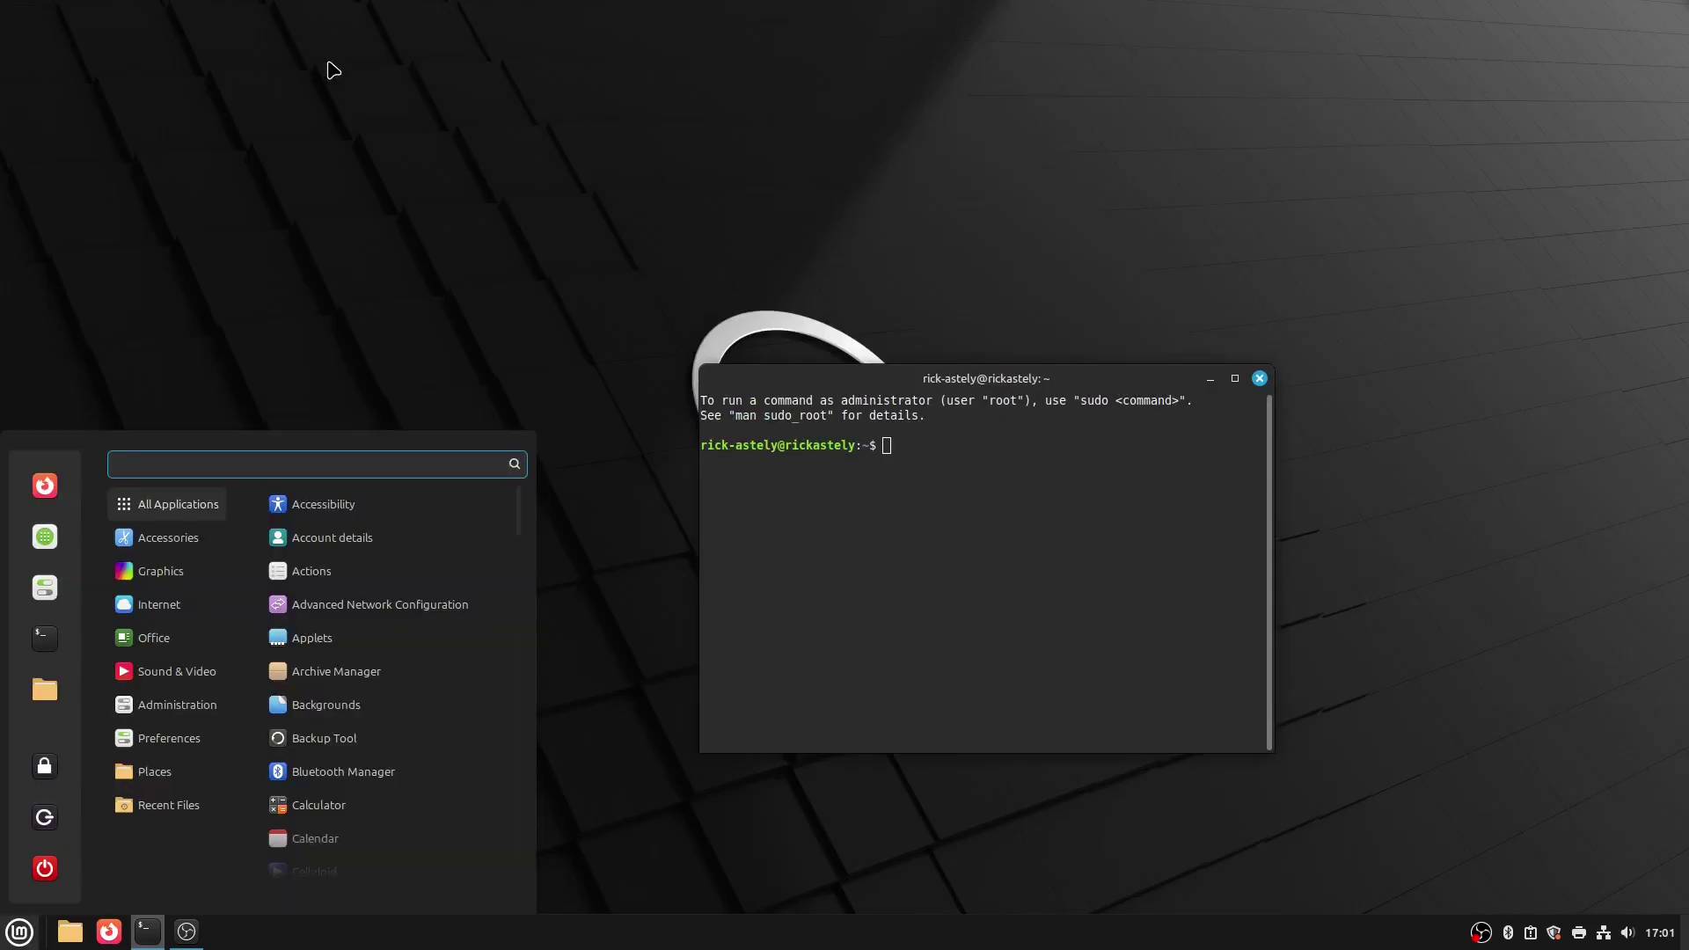
{"action": "type", "text": "driv"}
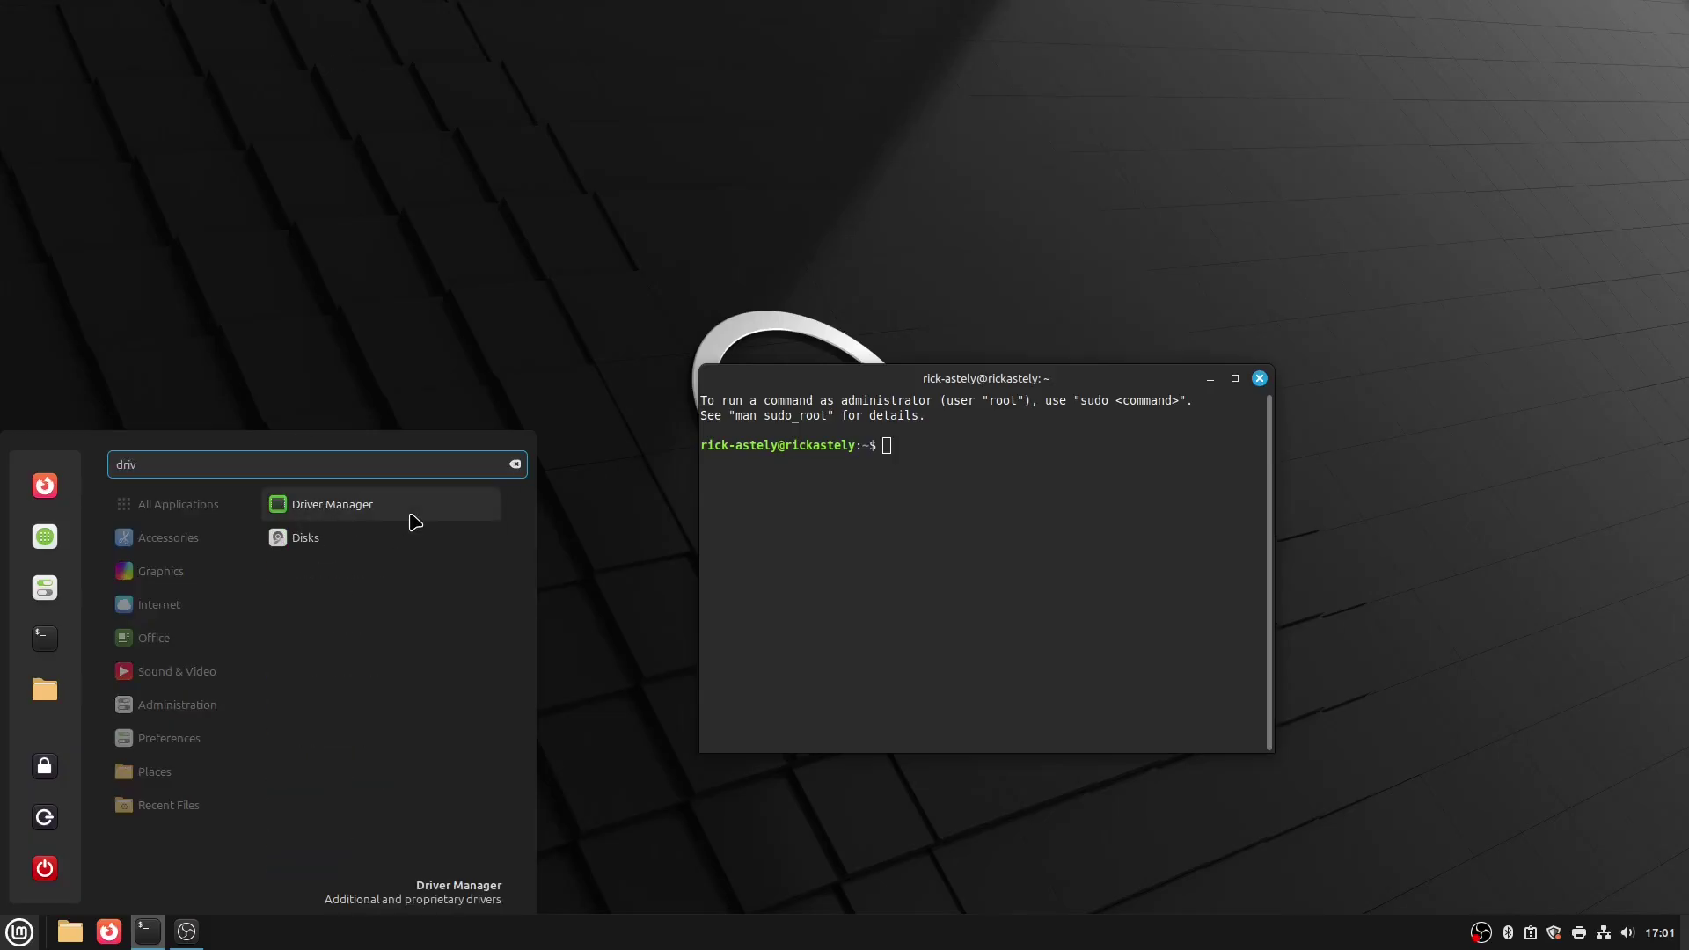
{"action": "left_click", "coordinate": [411, 514]}
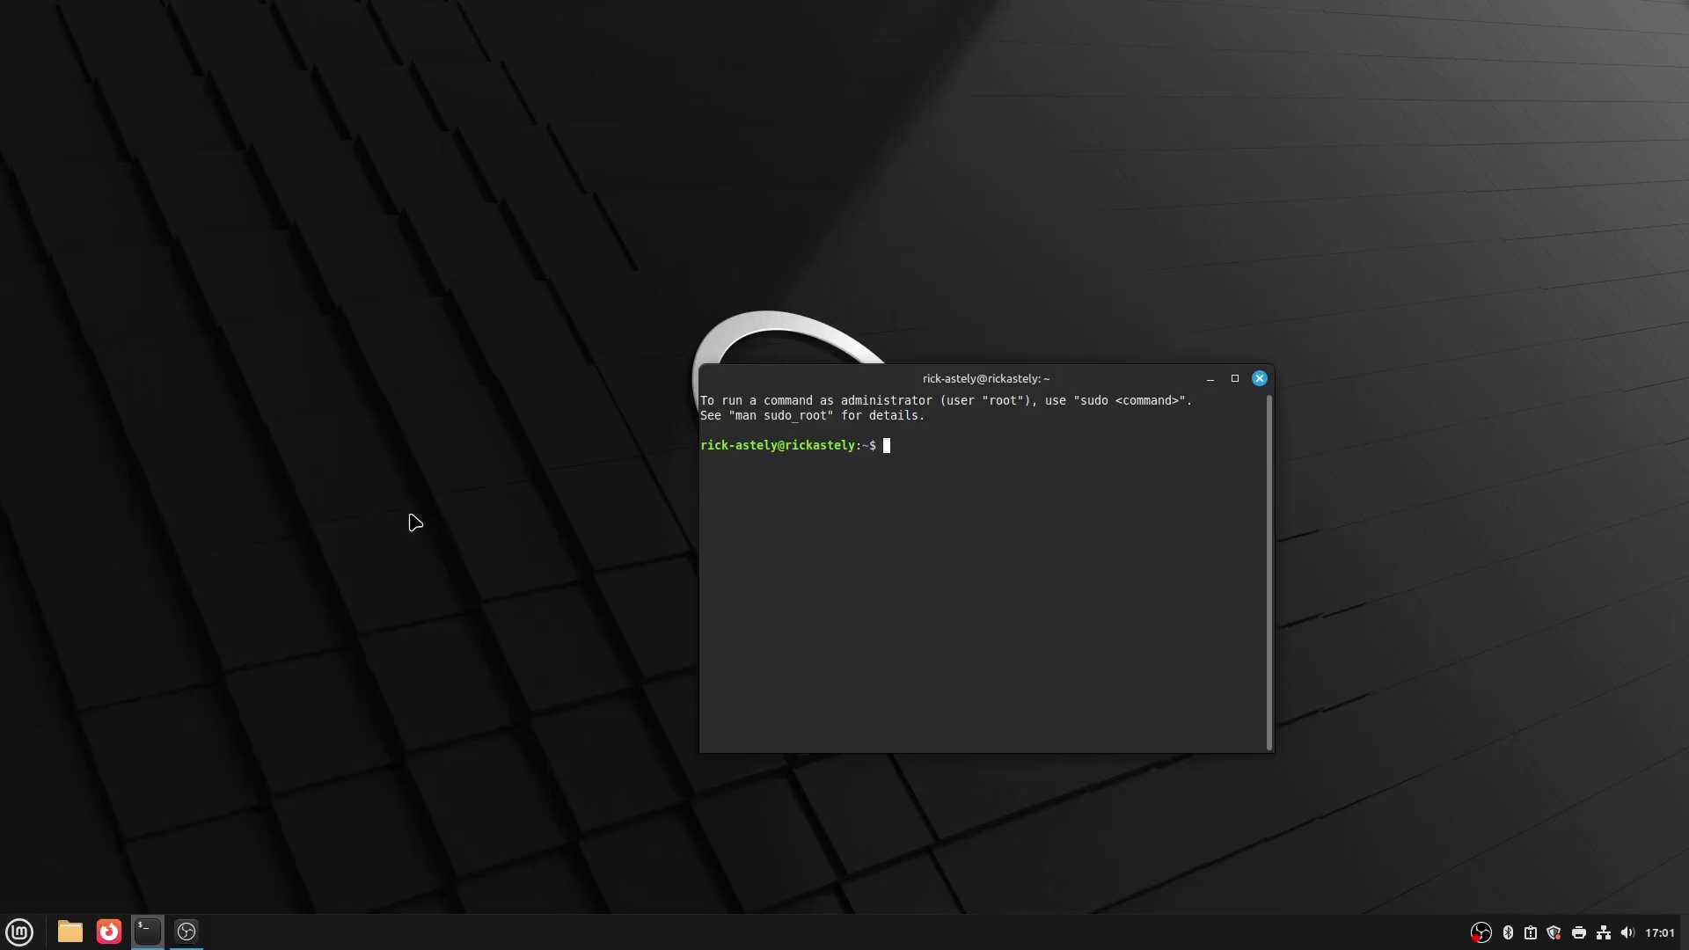
Step: Select the recommended nvidia-driver-570, apply the change and authenticate with the account password
{"action": "left_click_drag", "start_coordinate": [894, 237], "coordinate": [437, 243]}
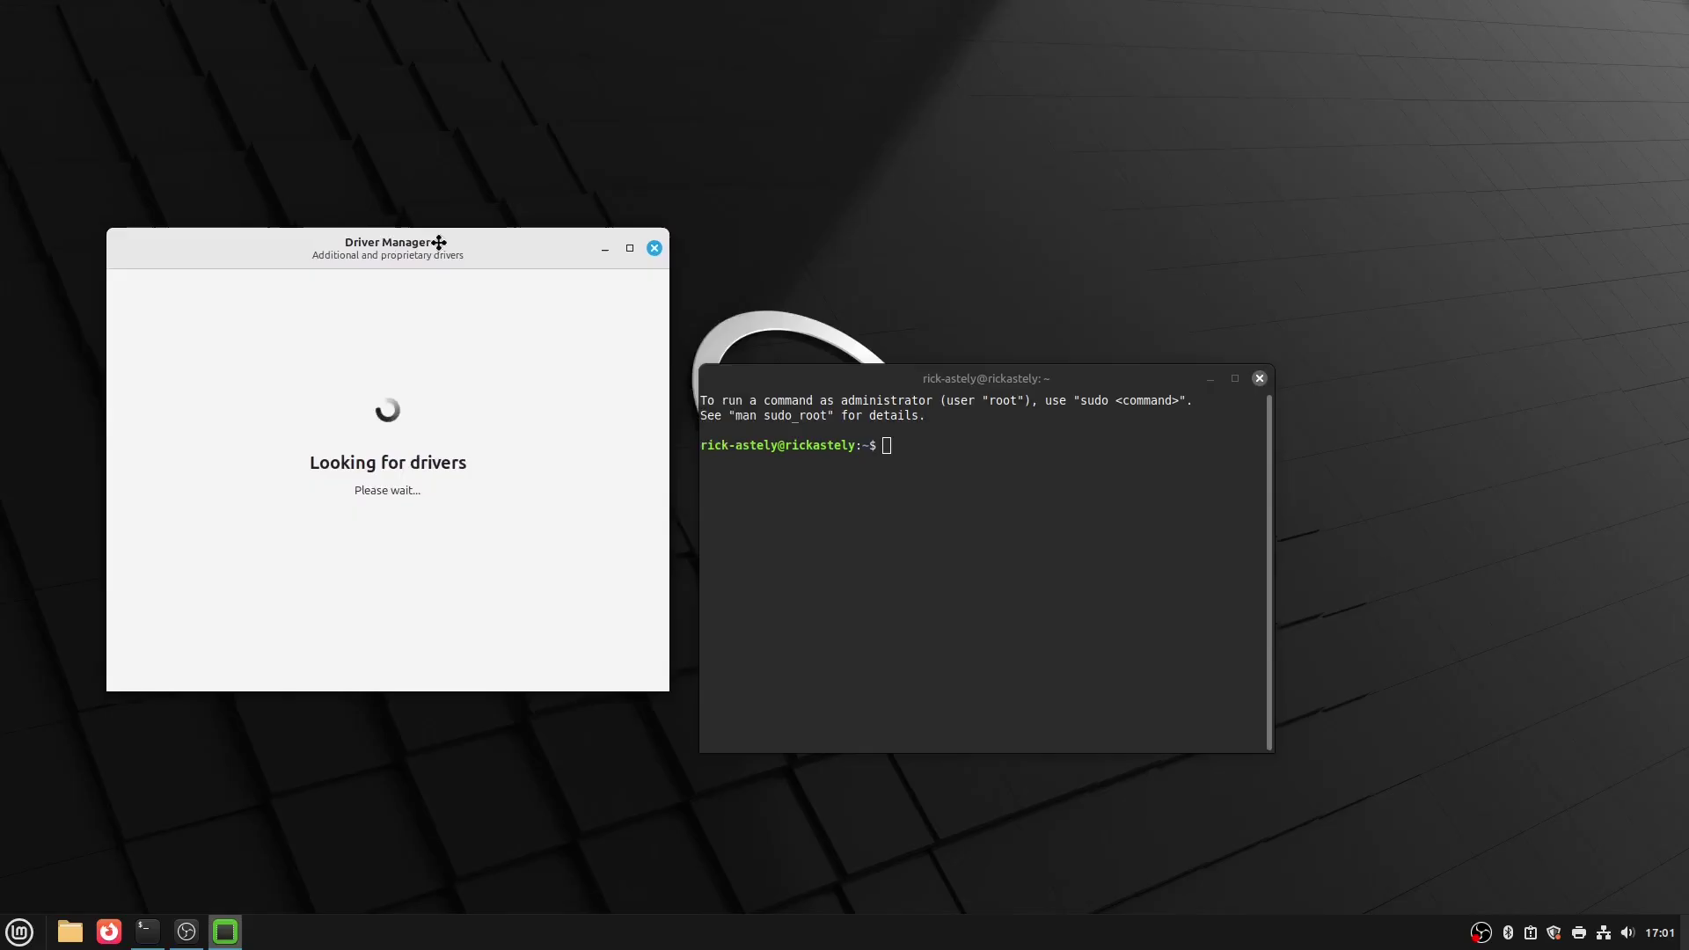
{"action": "left_click", "coordinate": [1115, 540]}
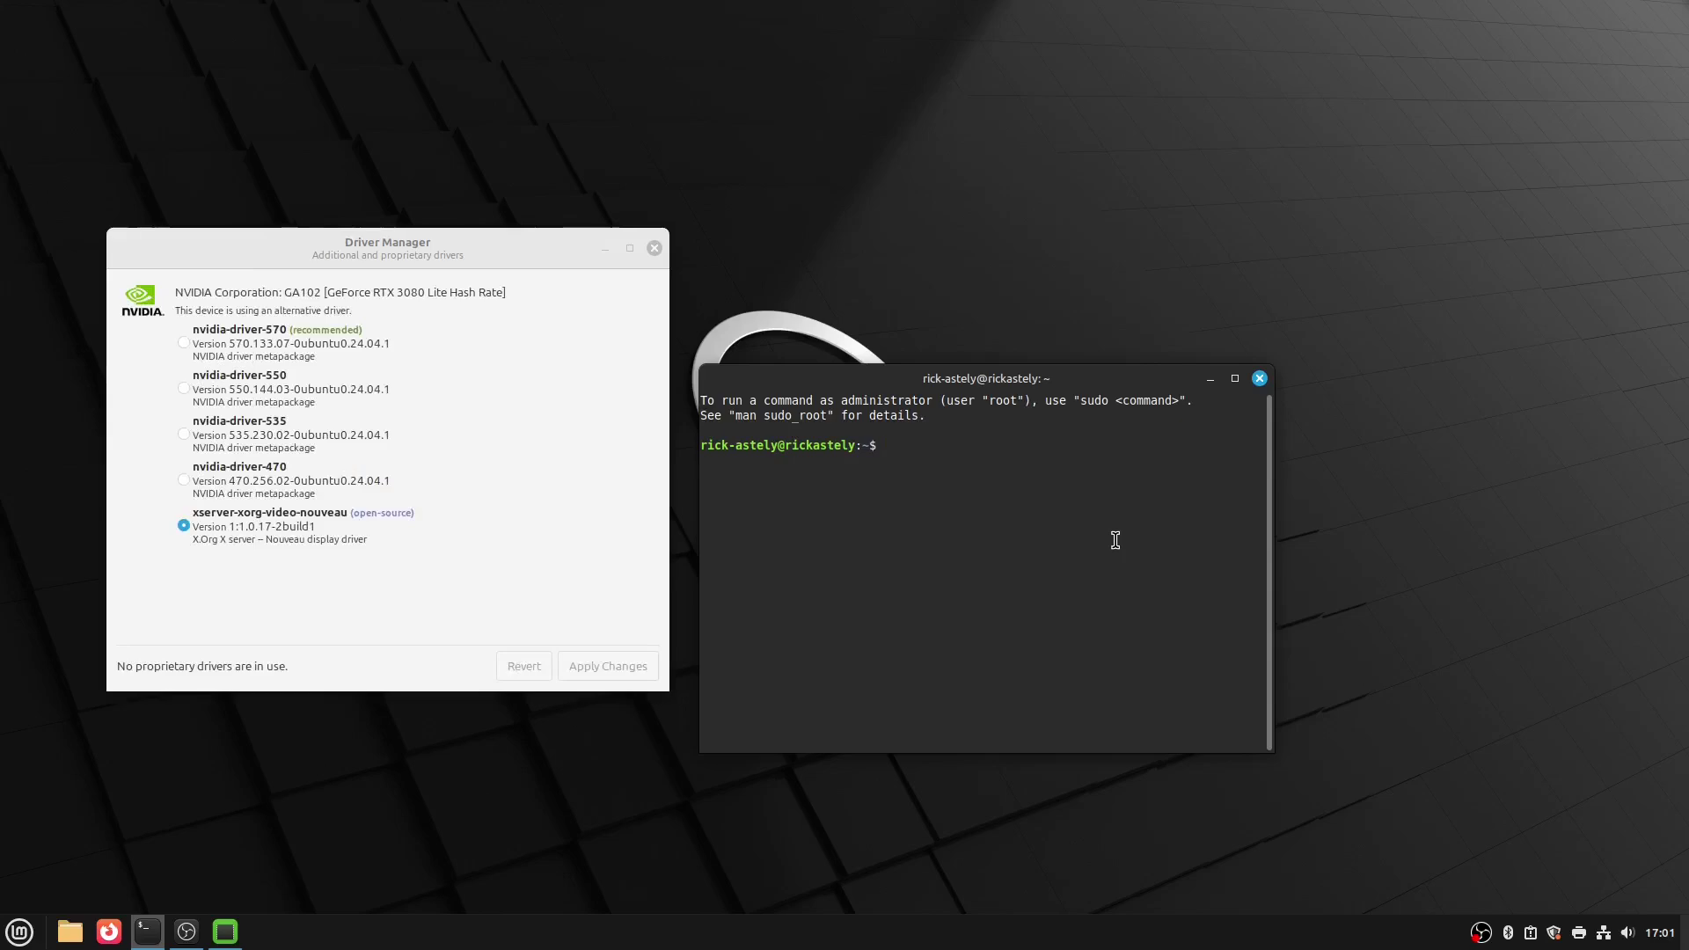
{"action": "left_click", "coordinate": [225, 344]}
{"action": "left_click", "coordinate": [632, 658]}
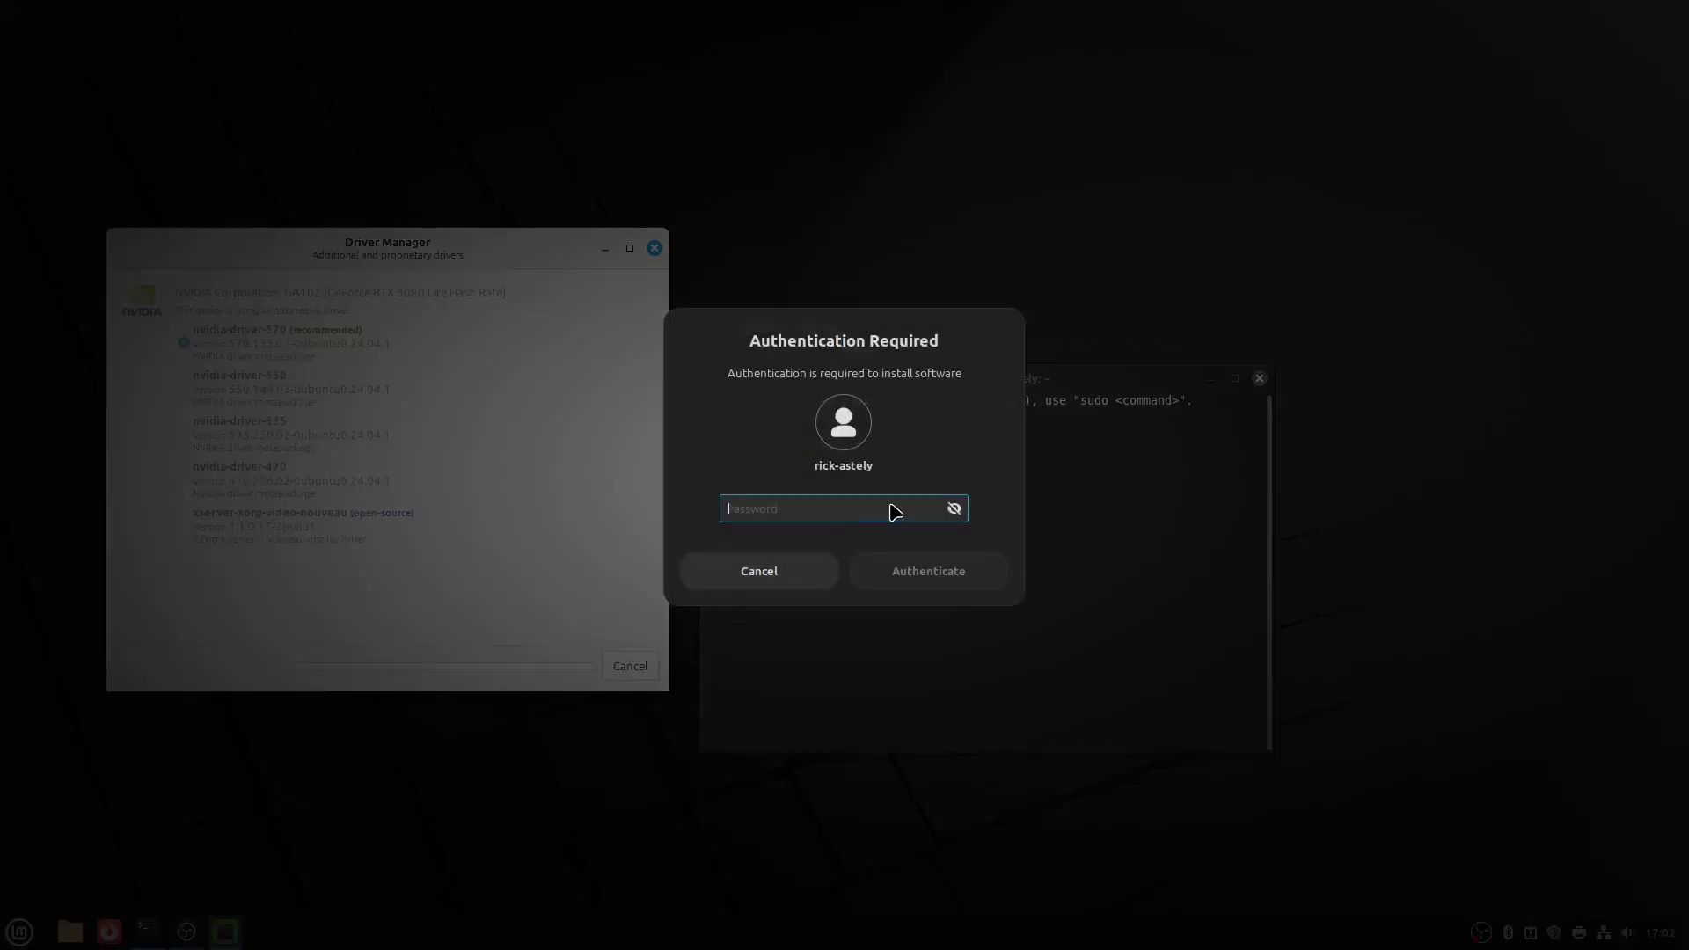
{"action": "type", "text": "•"}
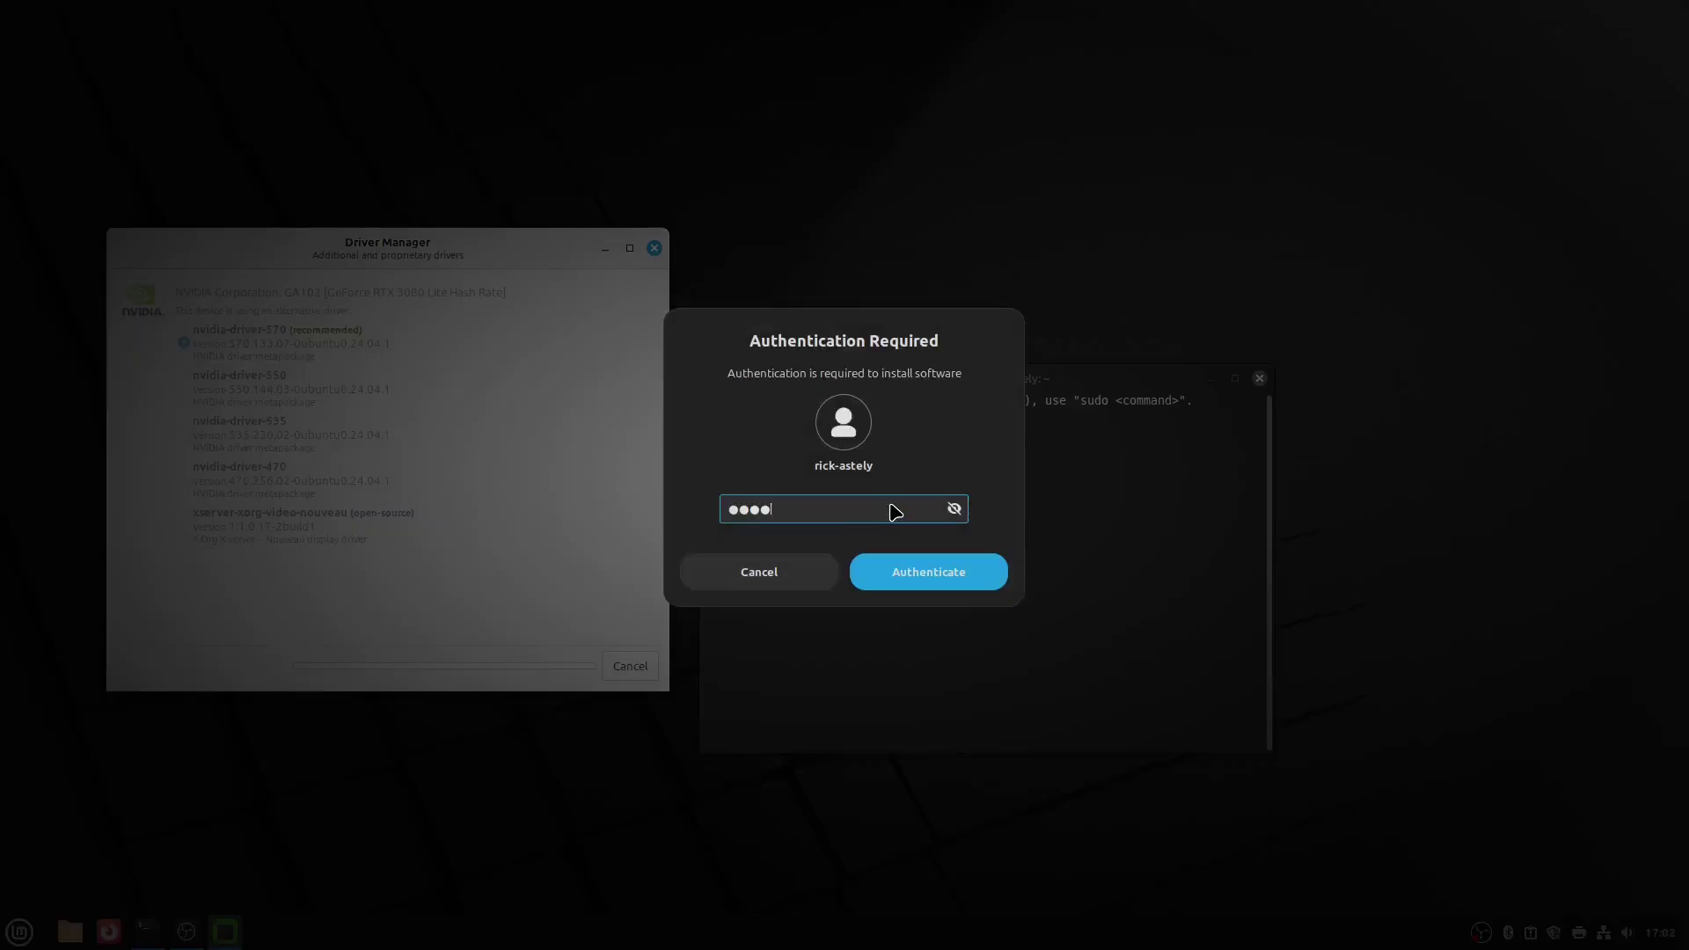
{"action": "type", "text": "•••"}
{"action": "key", "text": "Return"}
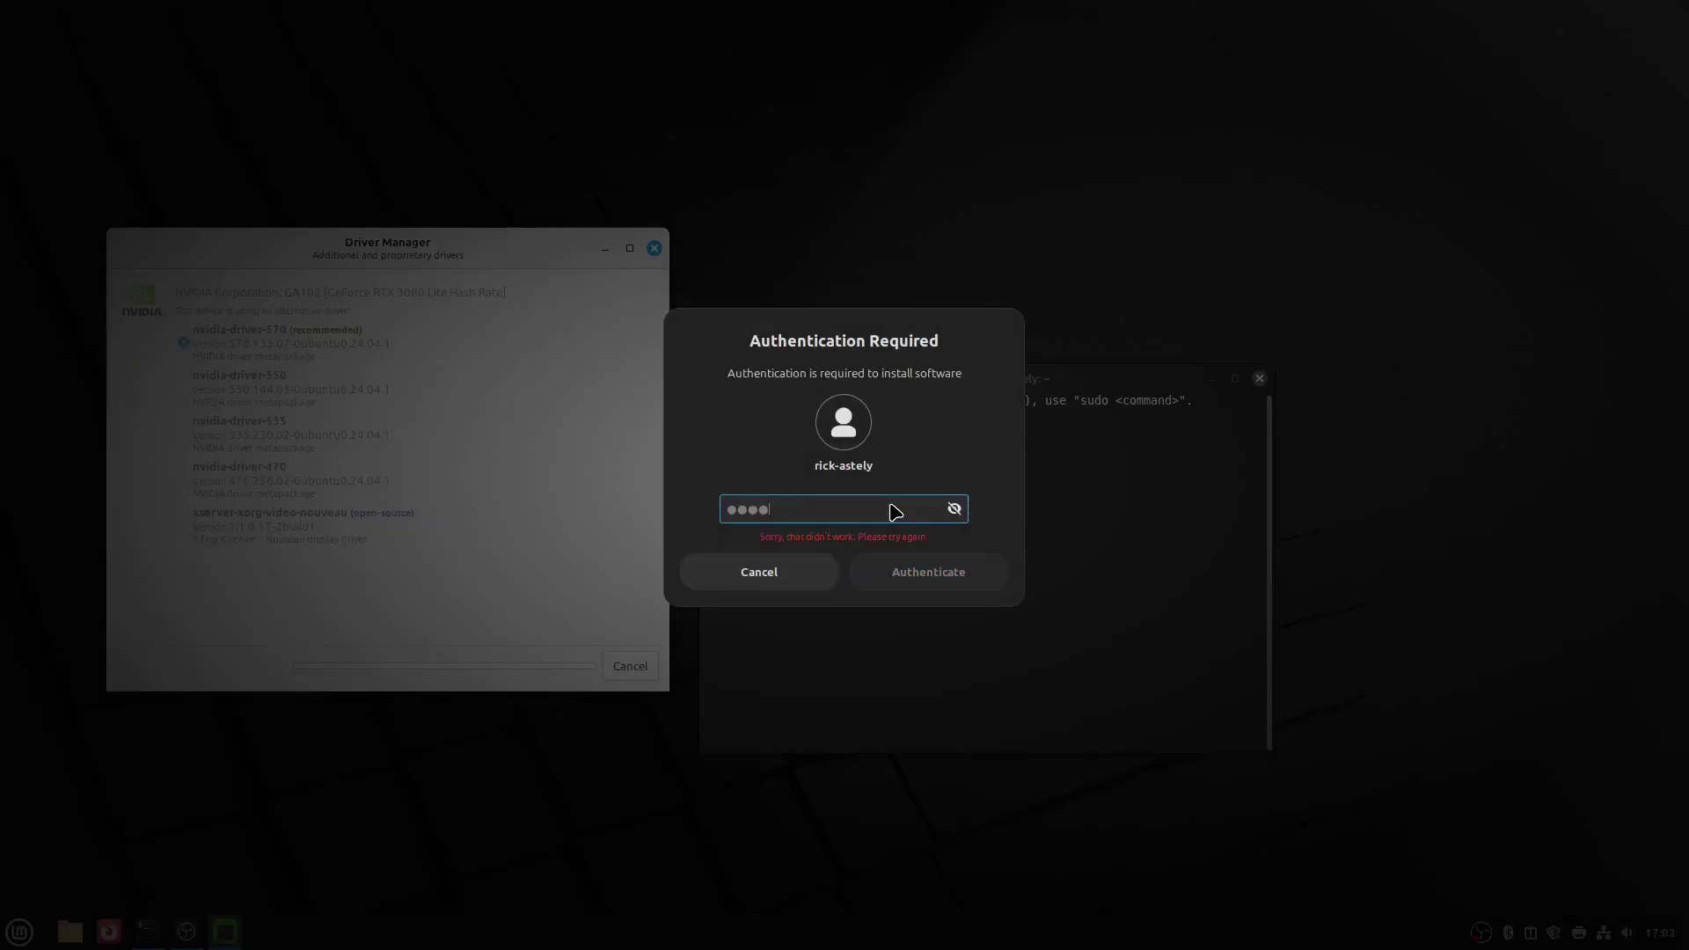
{"action": "type", "text": "•"}
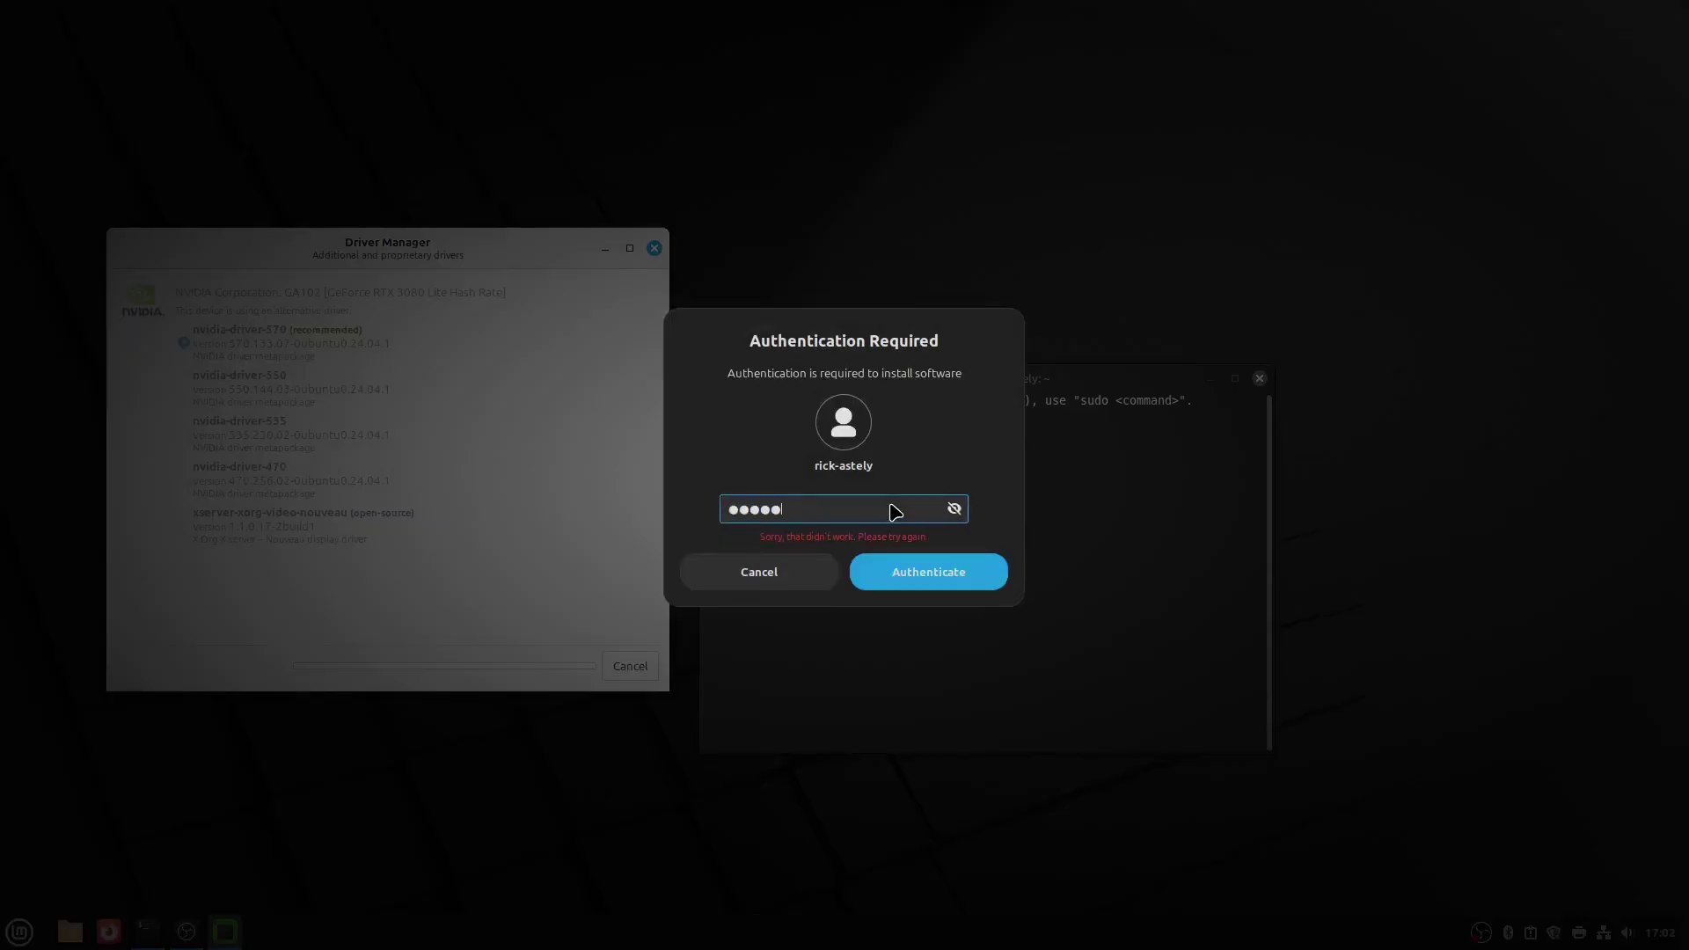
{"action": "key", "text": "Return"}
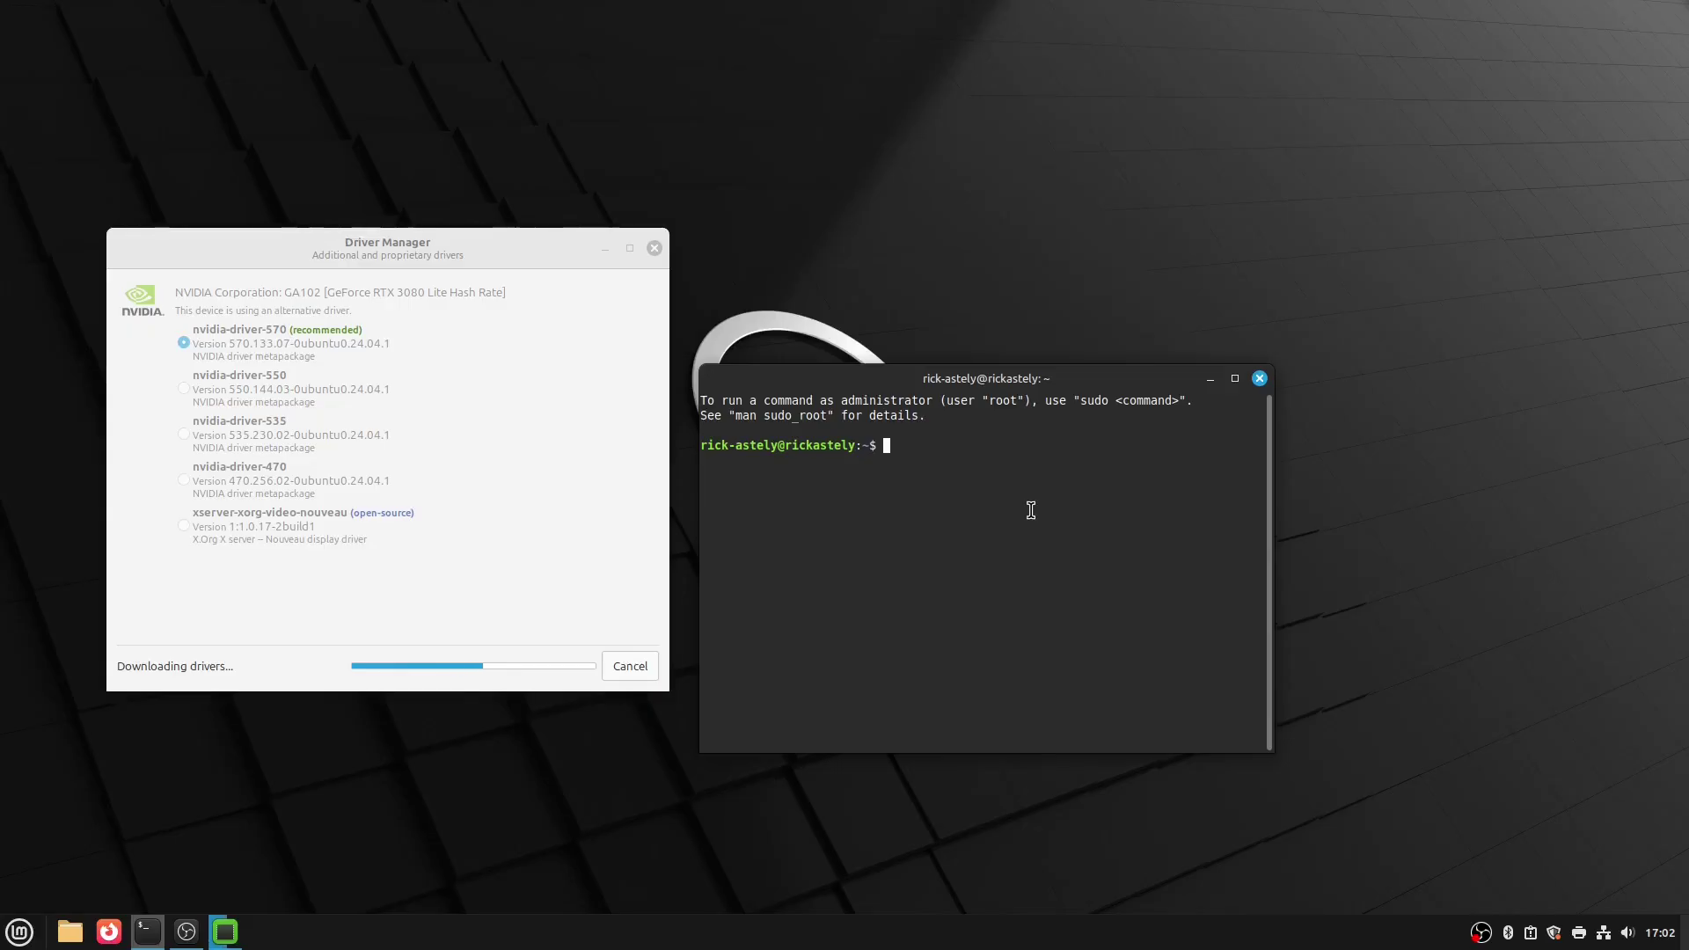
Step: Open .bashrc in nano with 'nano .bashrc' and scroll to its last lines
{"action": "type", "text": "nano .bashrc"}
{"action": "key", "text": "Return"}
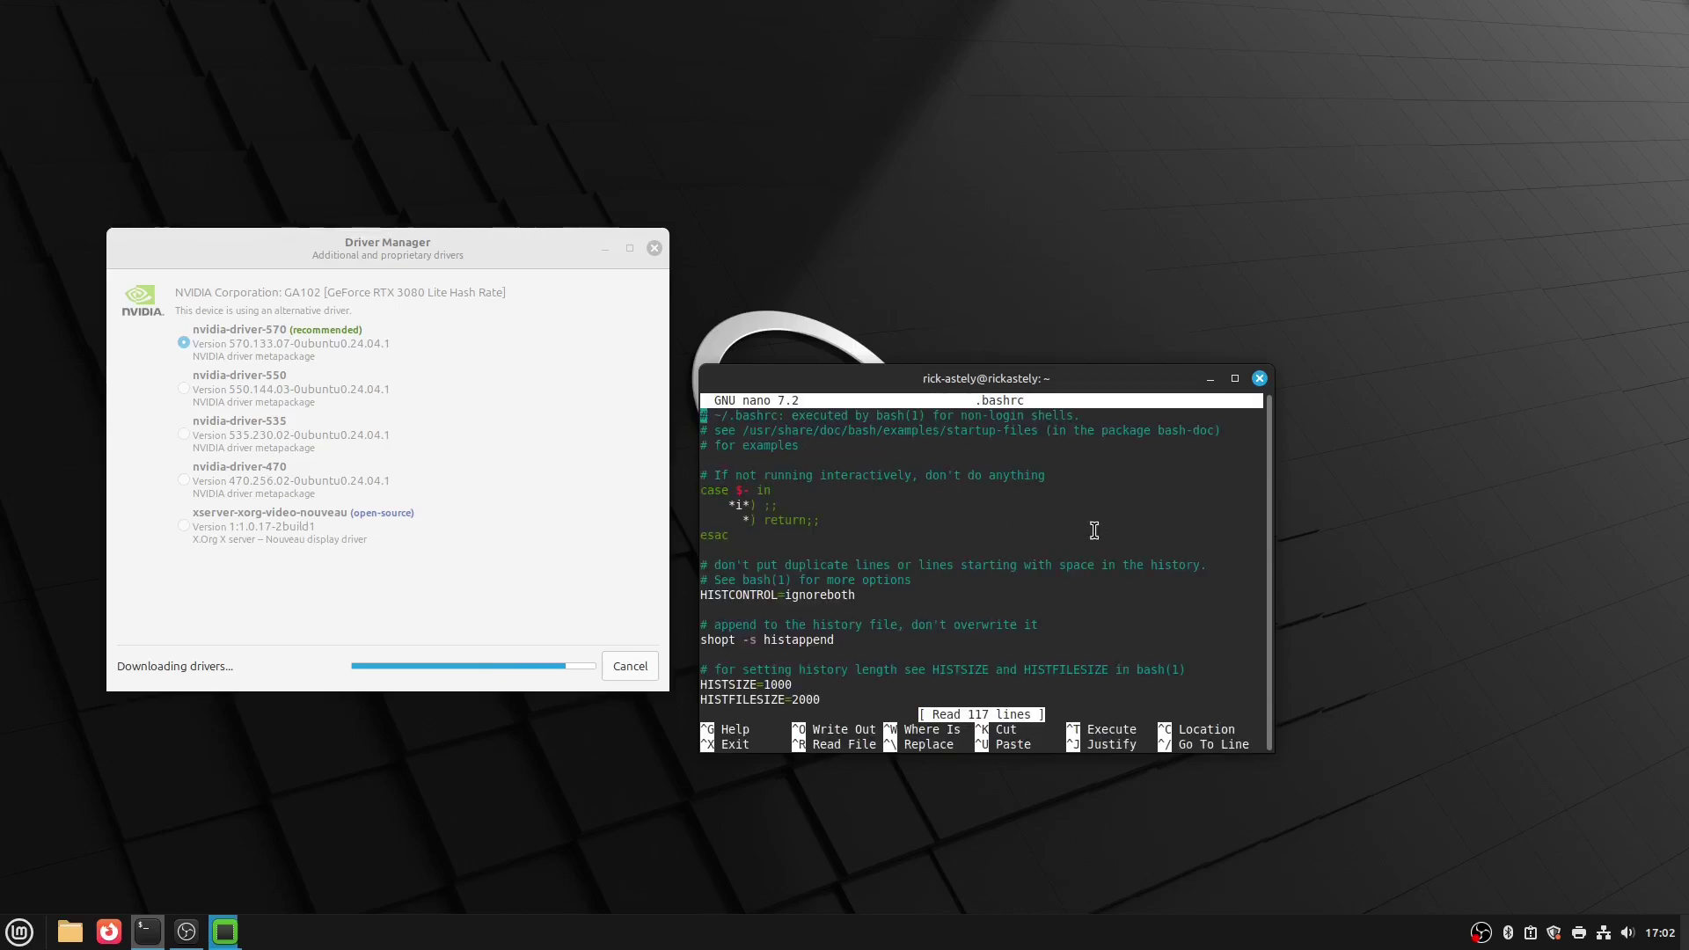
{"action": "scroll", "coordinate": [1094, 531], "scroll_direction": "down", "scroll_amount": 18}
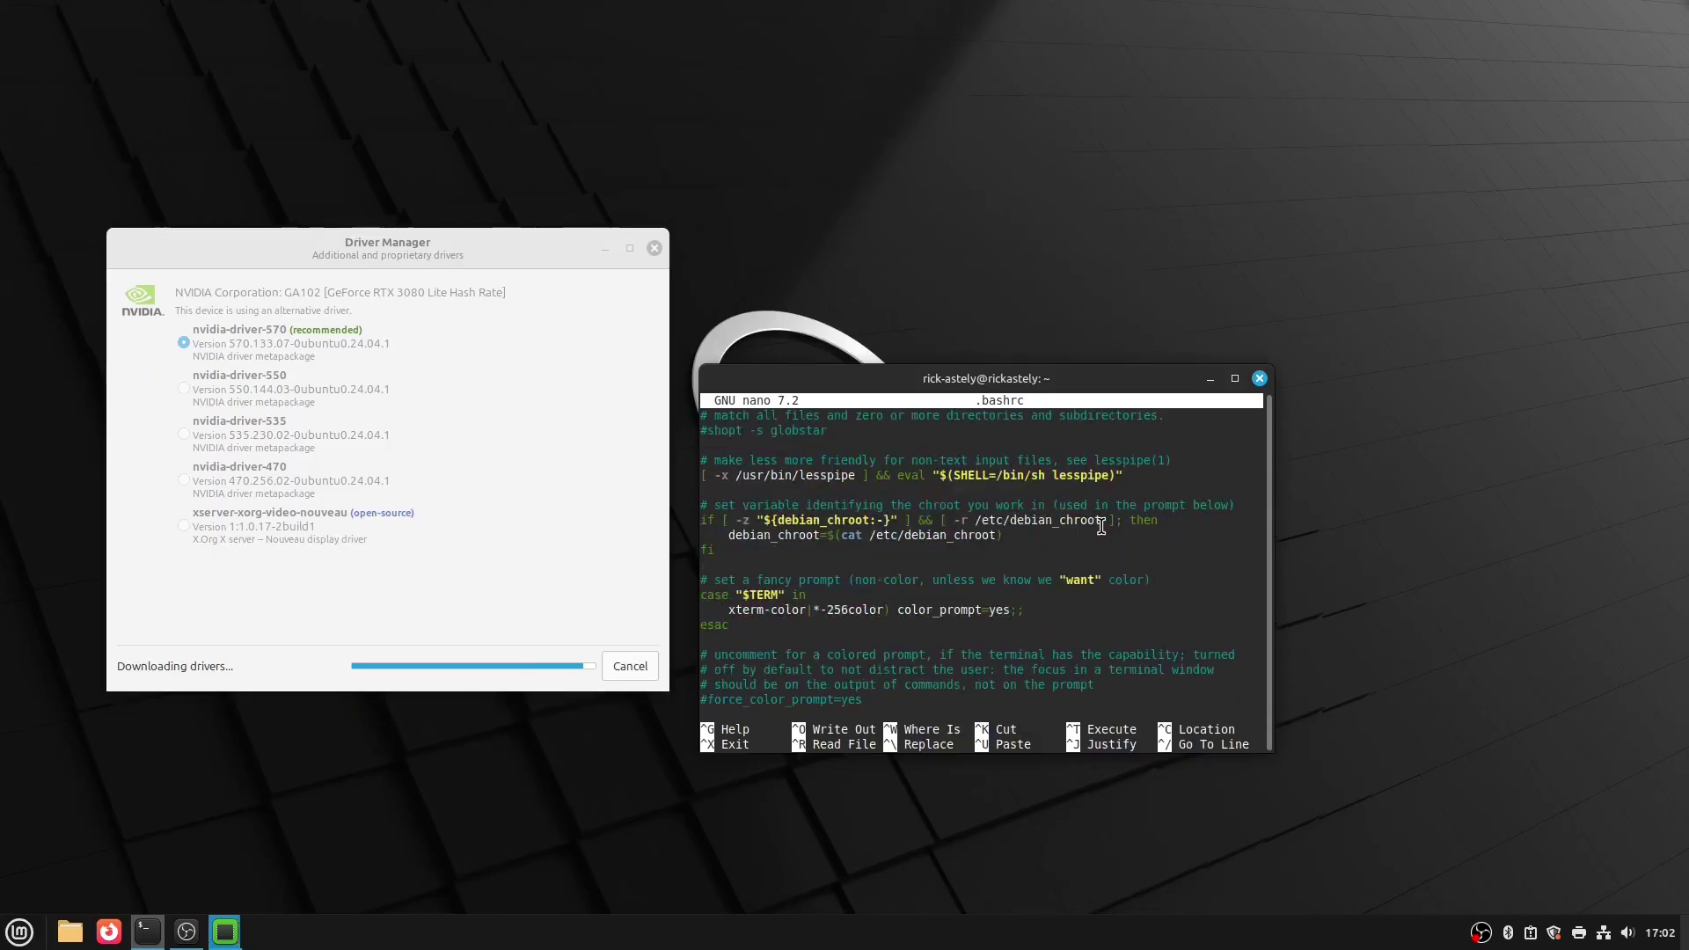
{"action": "scroll", "coordinate": [1101, 526], "scroll_direction": "down", "scroll_amount": 20}
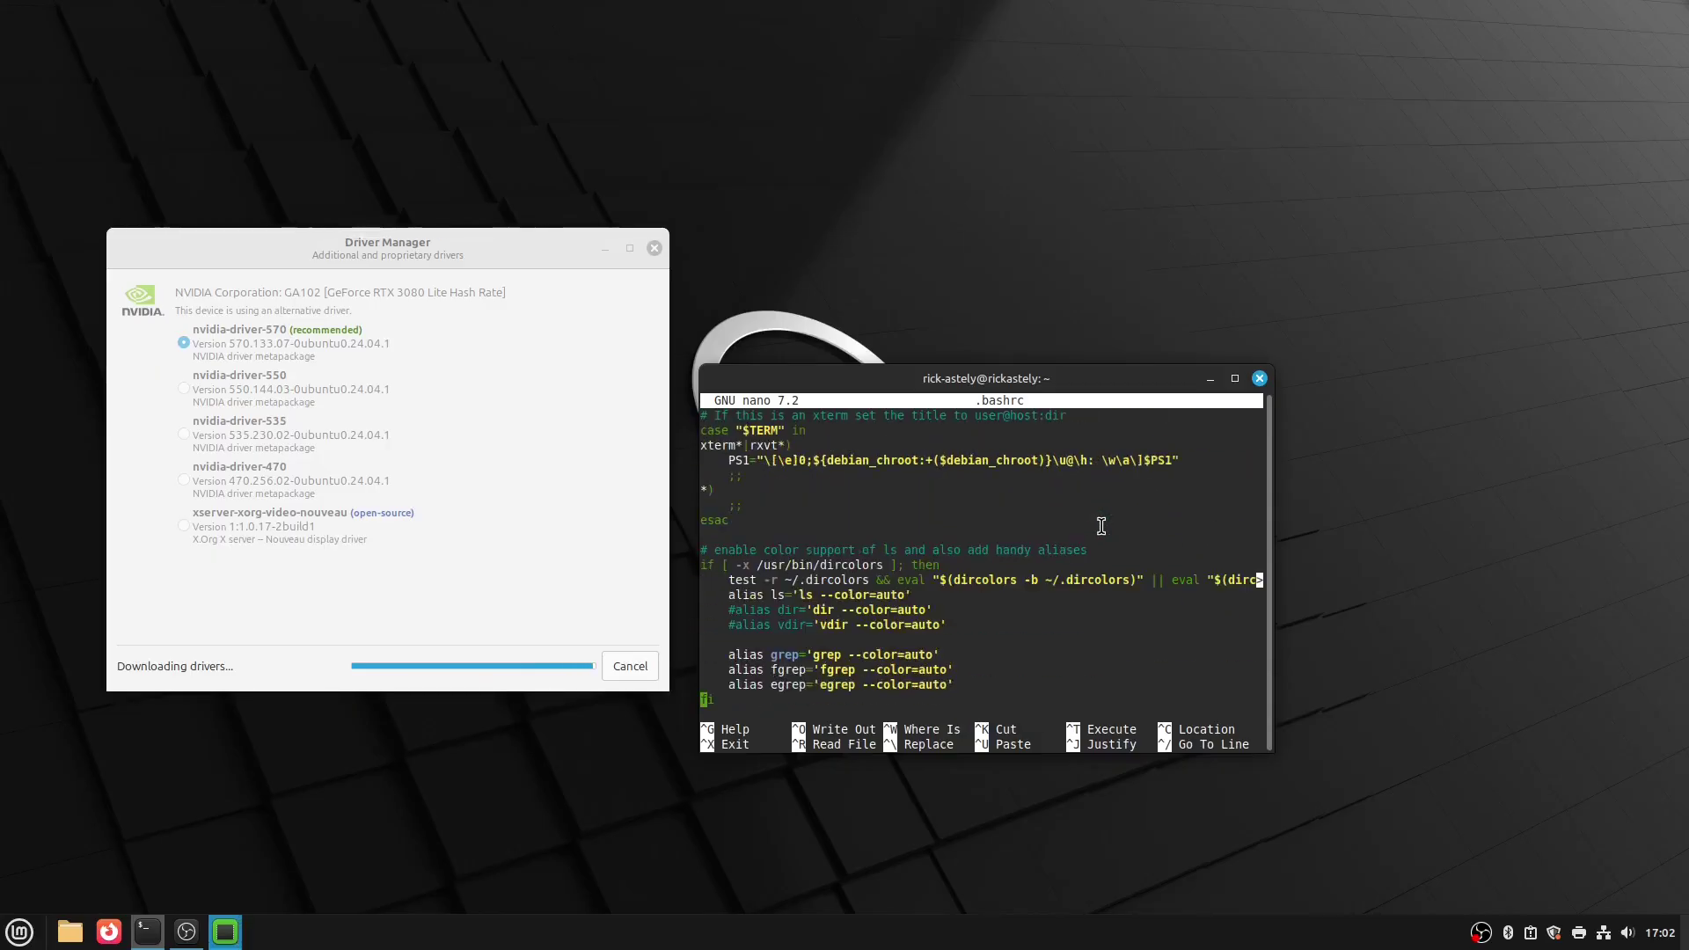
{"action": "scroll", "coordinate": [1102, 526], "scroll_direction": "down", "scroll_amount": 10}
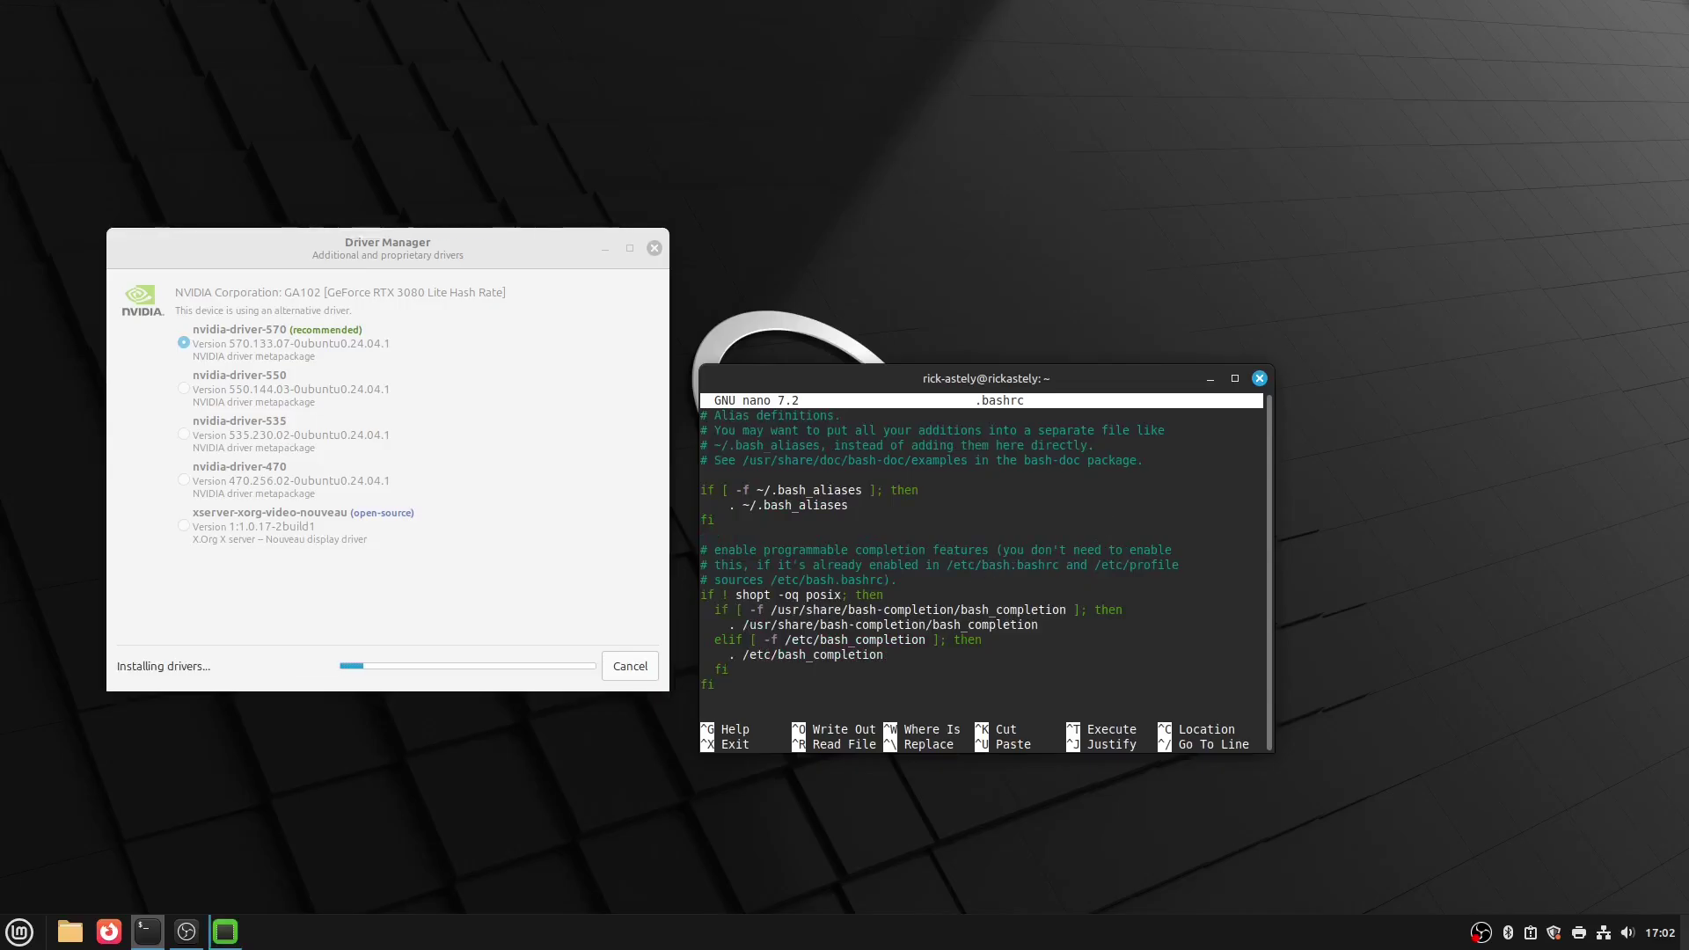
Step: Type alias updatez chaining apt update, upgrade, autoremove -y and flatpak update, each piped to lolcat
{"action": "type", "text": "alias updatez="}
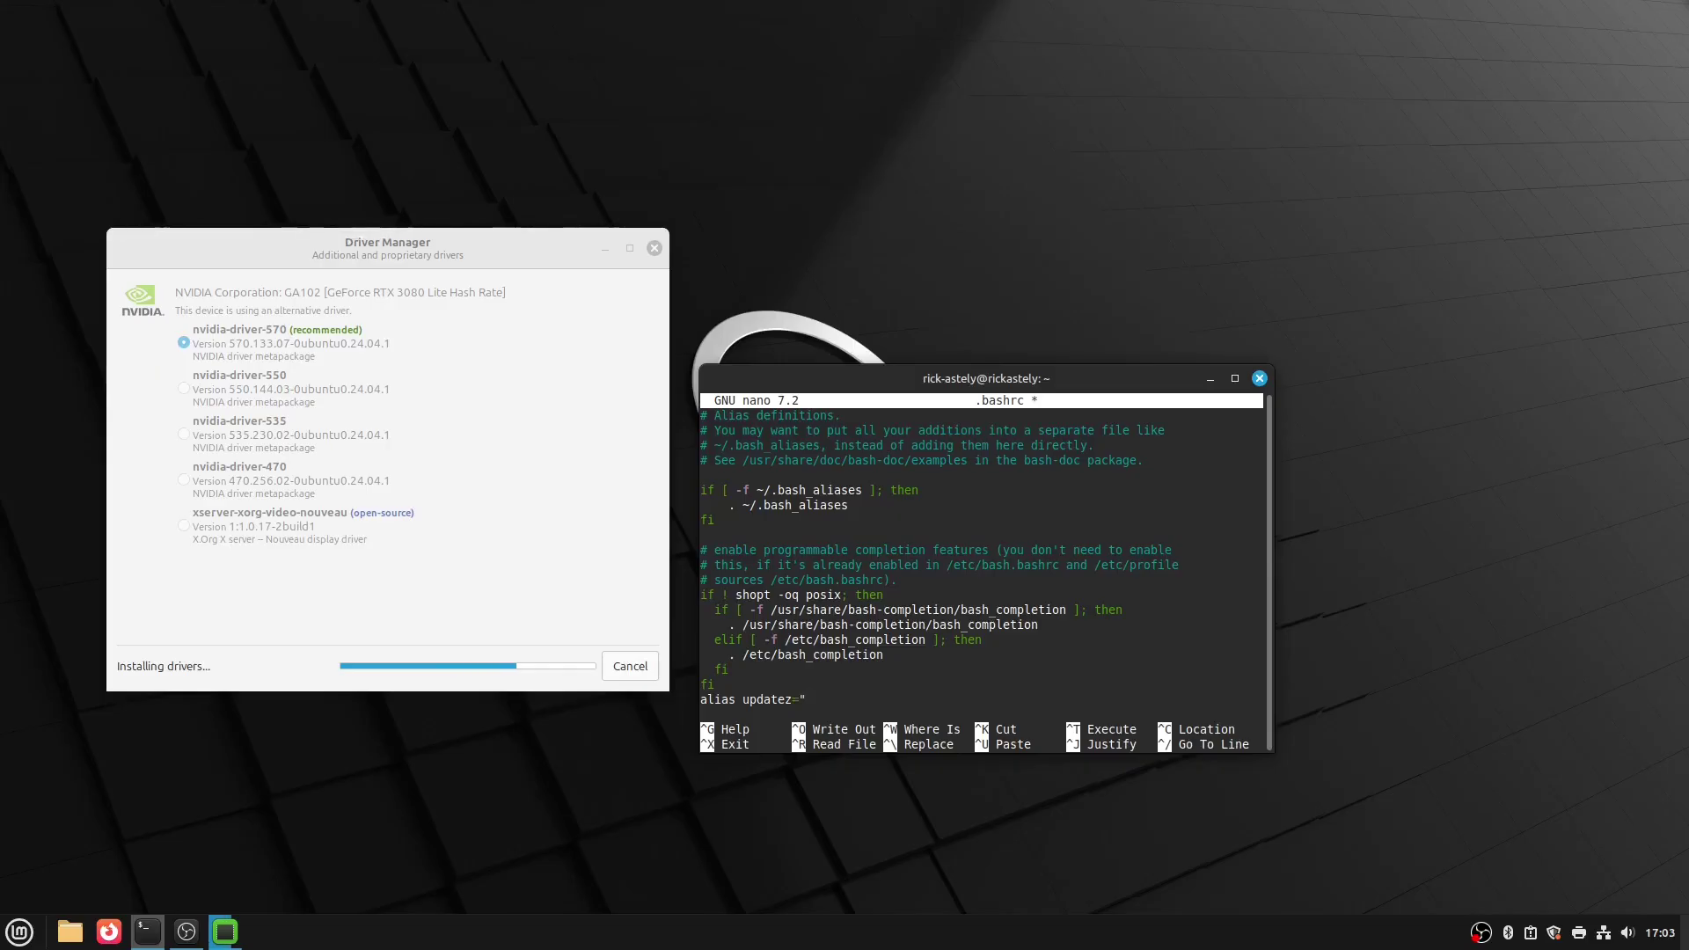
{"action": "type", "text": "do apt update -y | lolcat"}
{"action": "type", "text": " sud"}
{"action": "key", "text": "BackSpace"}
{"action": "key", "text": "BackSpace"}
{"action": "key", "text": "BackSpace"}
{"action": "key", "text": "BackSpace"}
{"action": "type", "text": "&& sudo ap"}
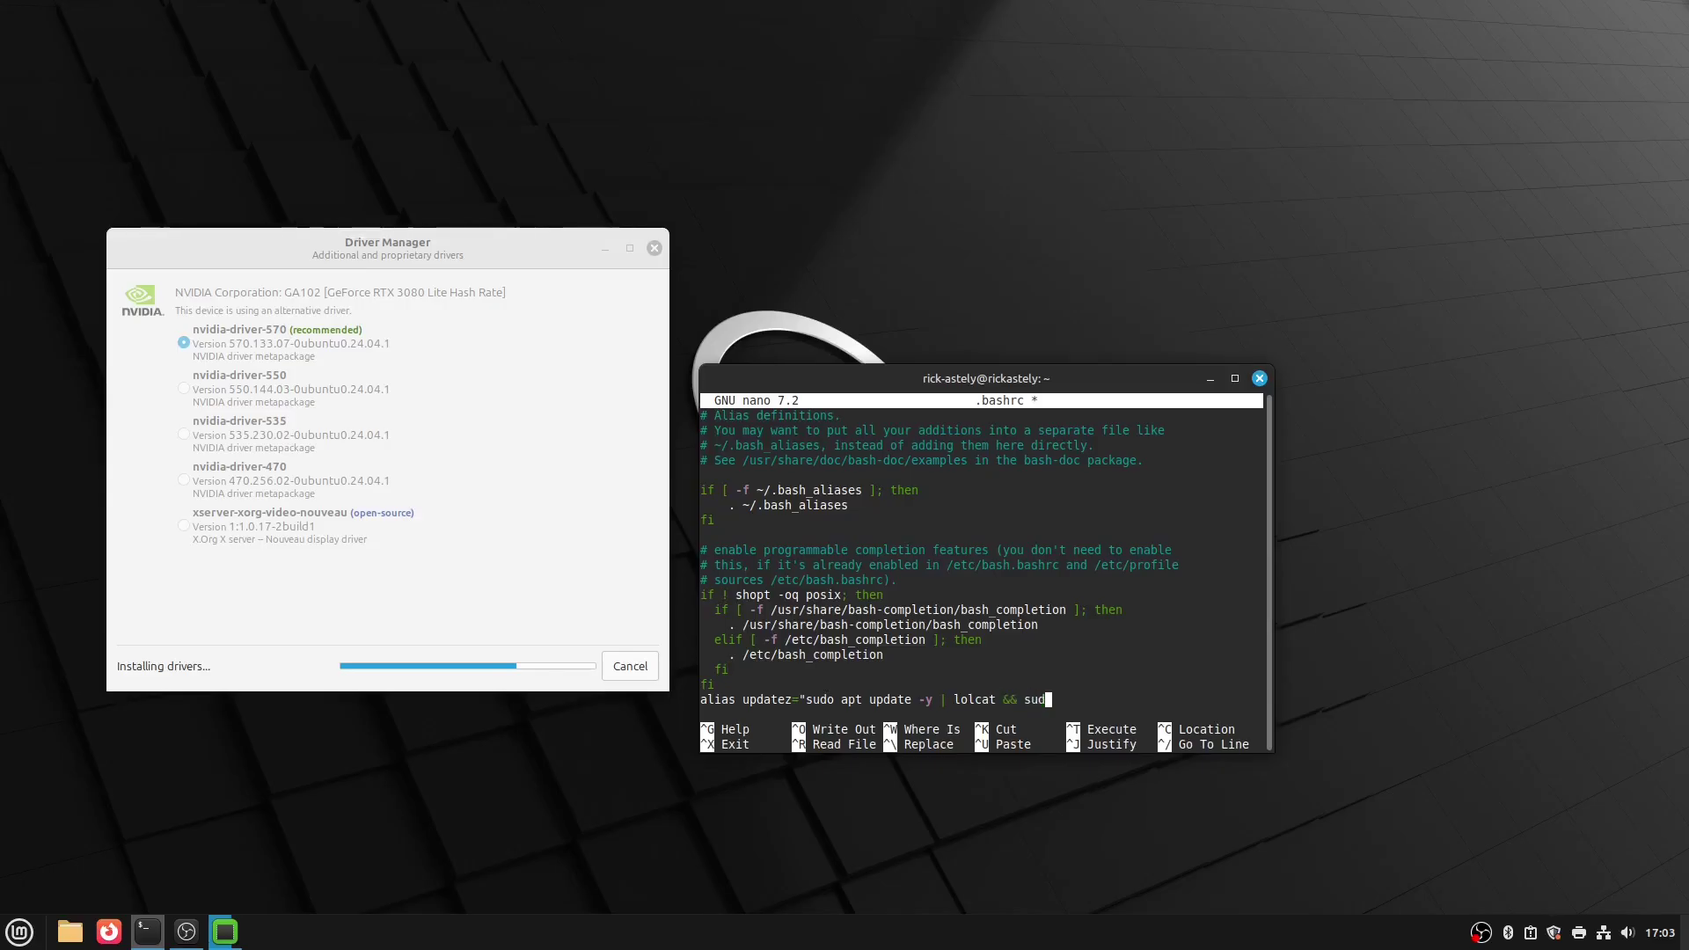
{"action": "type", "text": "t upd"}
{"action": "key", "text": "BackSpace"}
{"action": "type", "text": "grade -y | lolcat && sudo "}
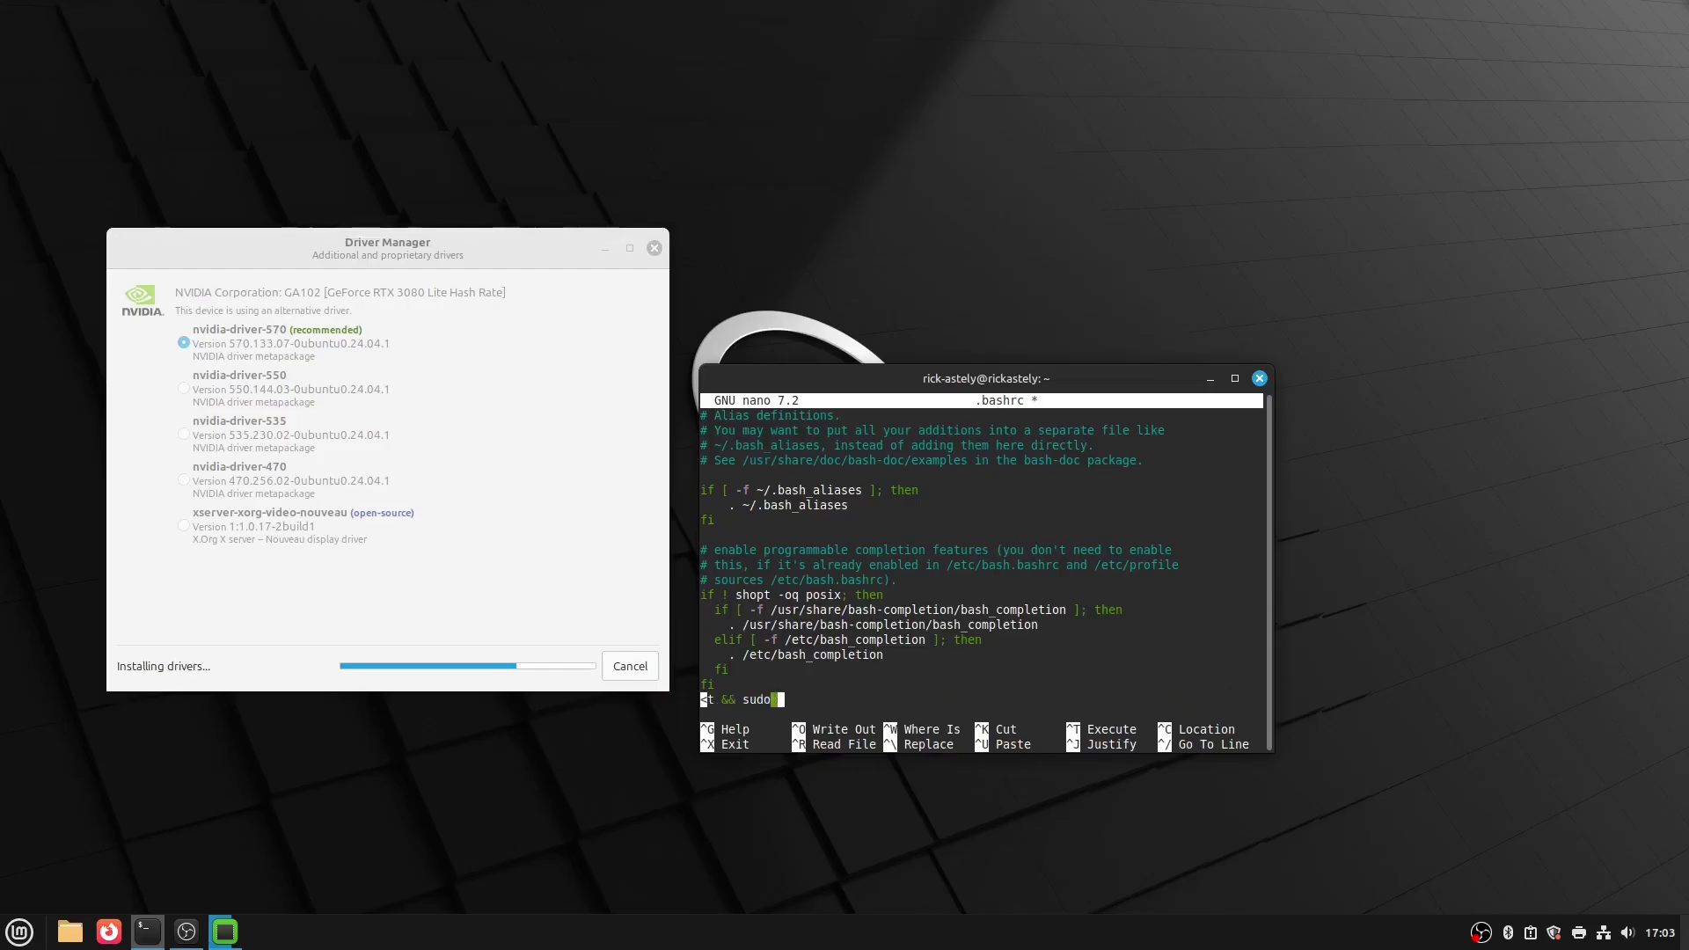
{"action": "type", "text": "apt autoremove -y |lolcat"}
{"action": "key", "text": "BackSpace"}
{"action": "key", "text": "BackSpace"}
{"action": "key", "text": "BackSpace"}
{"action": "key", "text": "BackSpace"}
{"action": "key", "text": "BackSpace"}
{"action": "type", "text": "lolcat && flatp"}
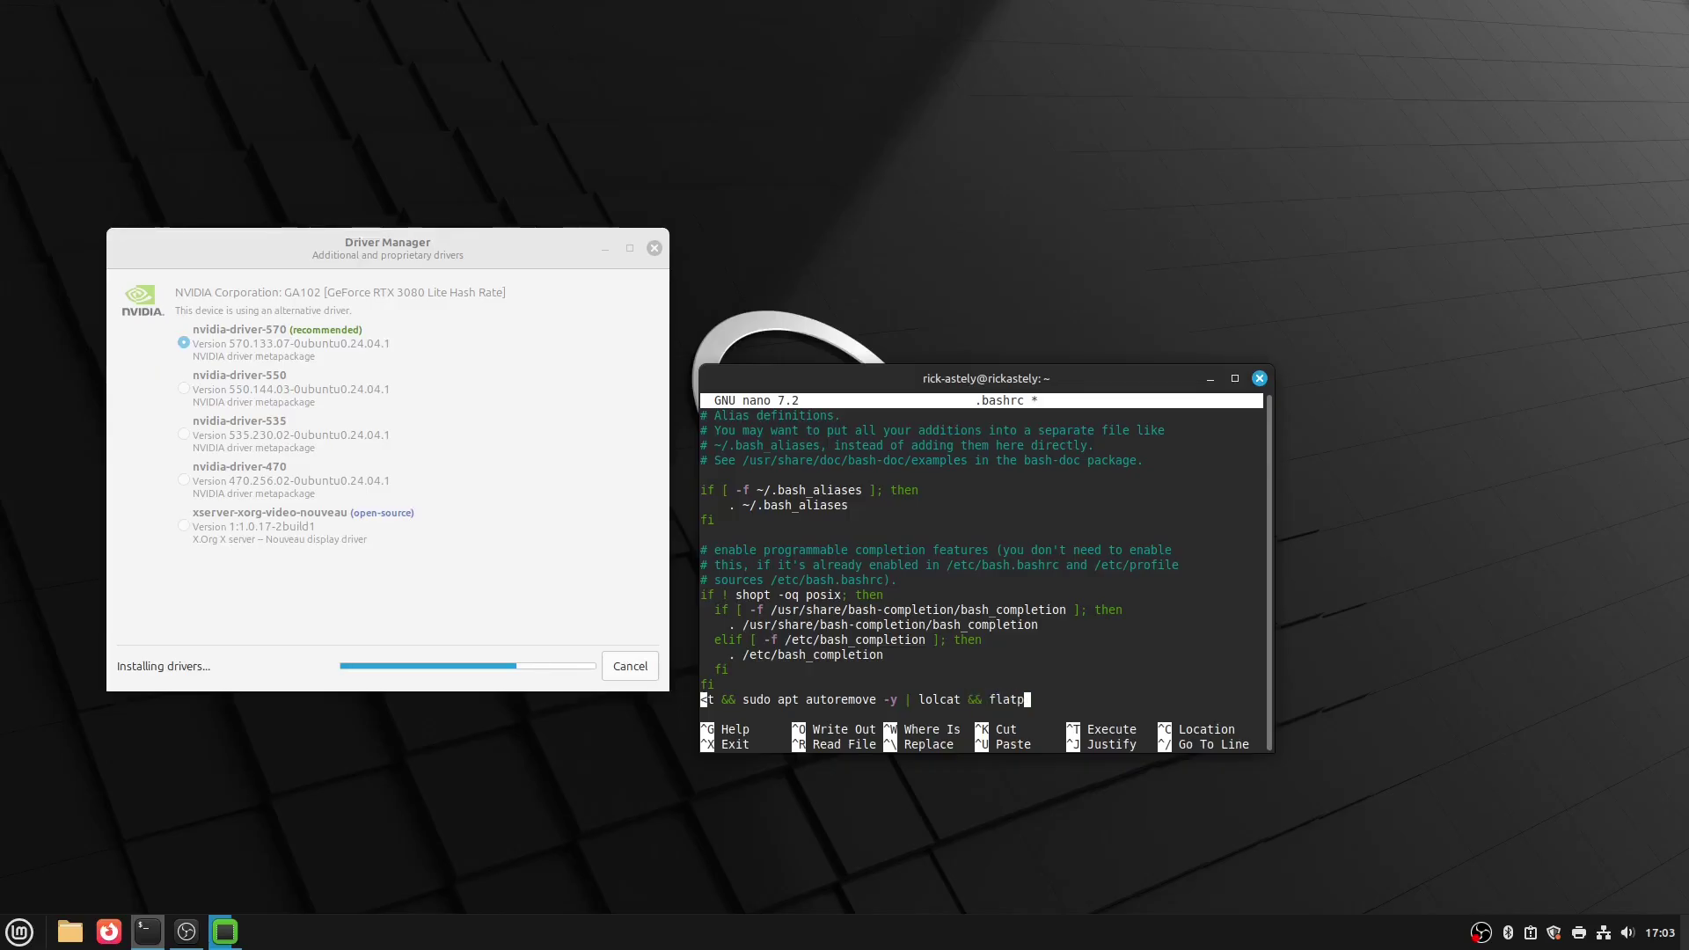
{"action": "type", "text": "ak update | lolcat"}
Step: Above the alias, add lines figlet "NeverGonnaGive | lolcat and neofetch | lolcat
{"action": "left_click_drag", "start_coordinate": [1273, 374], "coordinate": [1685, 93]}
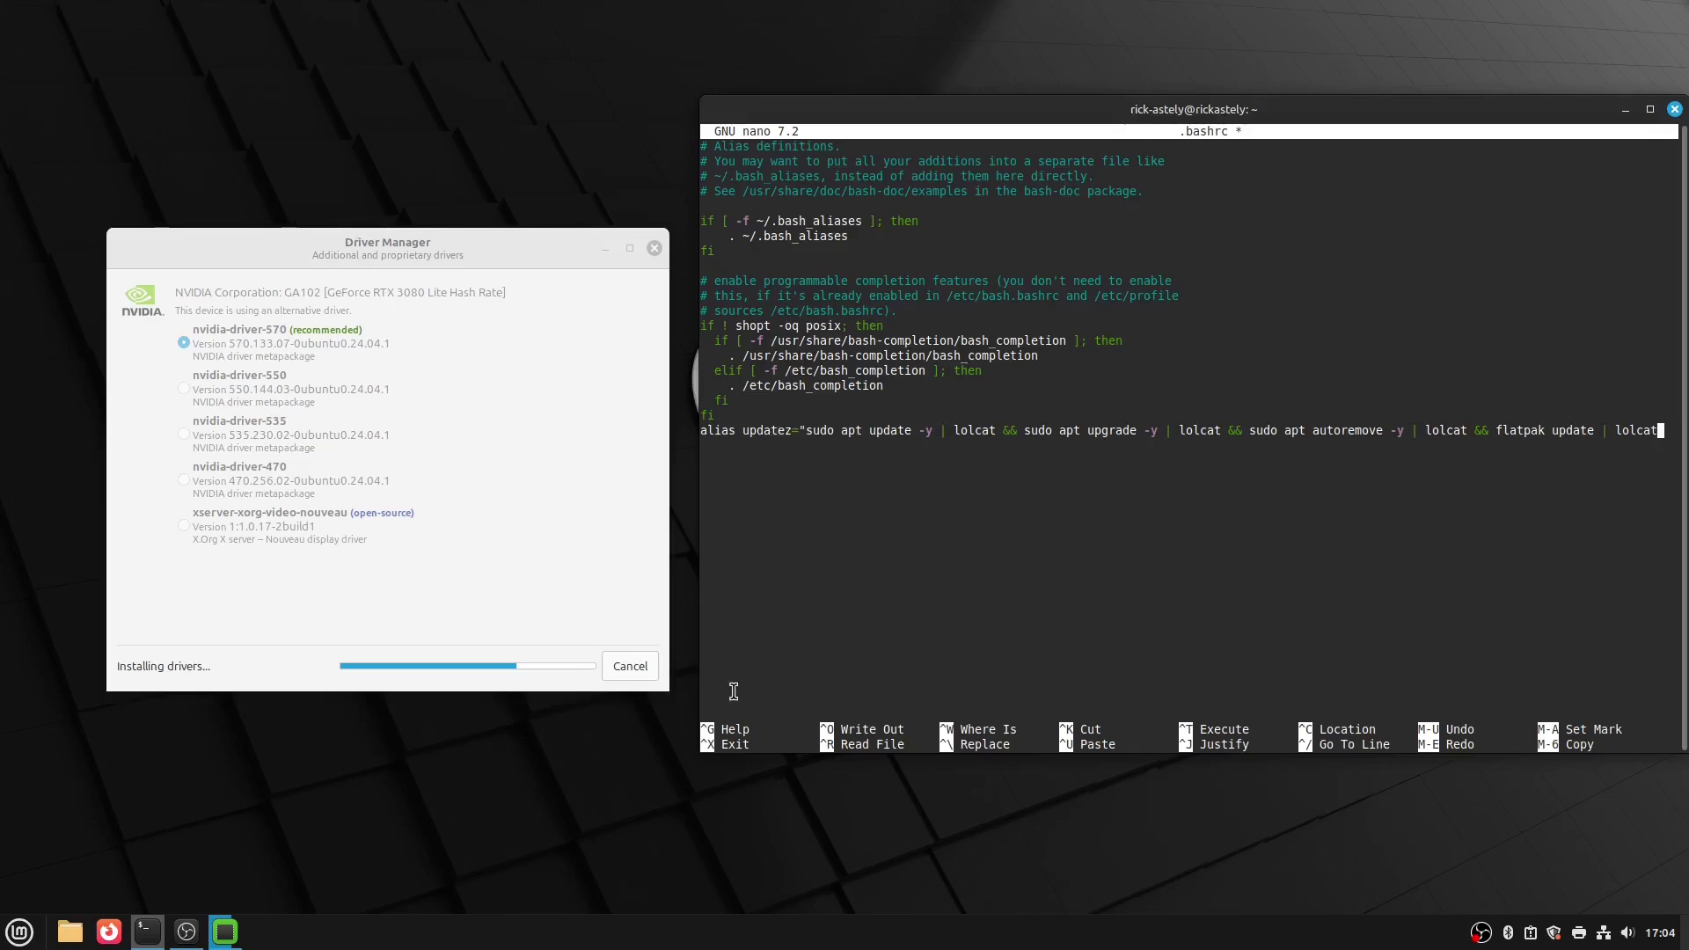
{"action": "key", "text": "Up"}
{"action": "key", "text": "Return"}
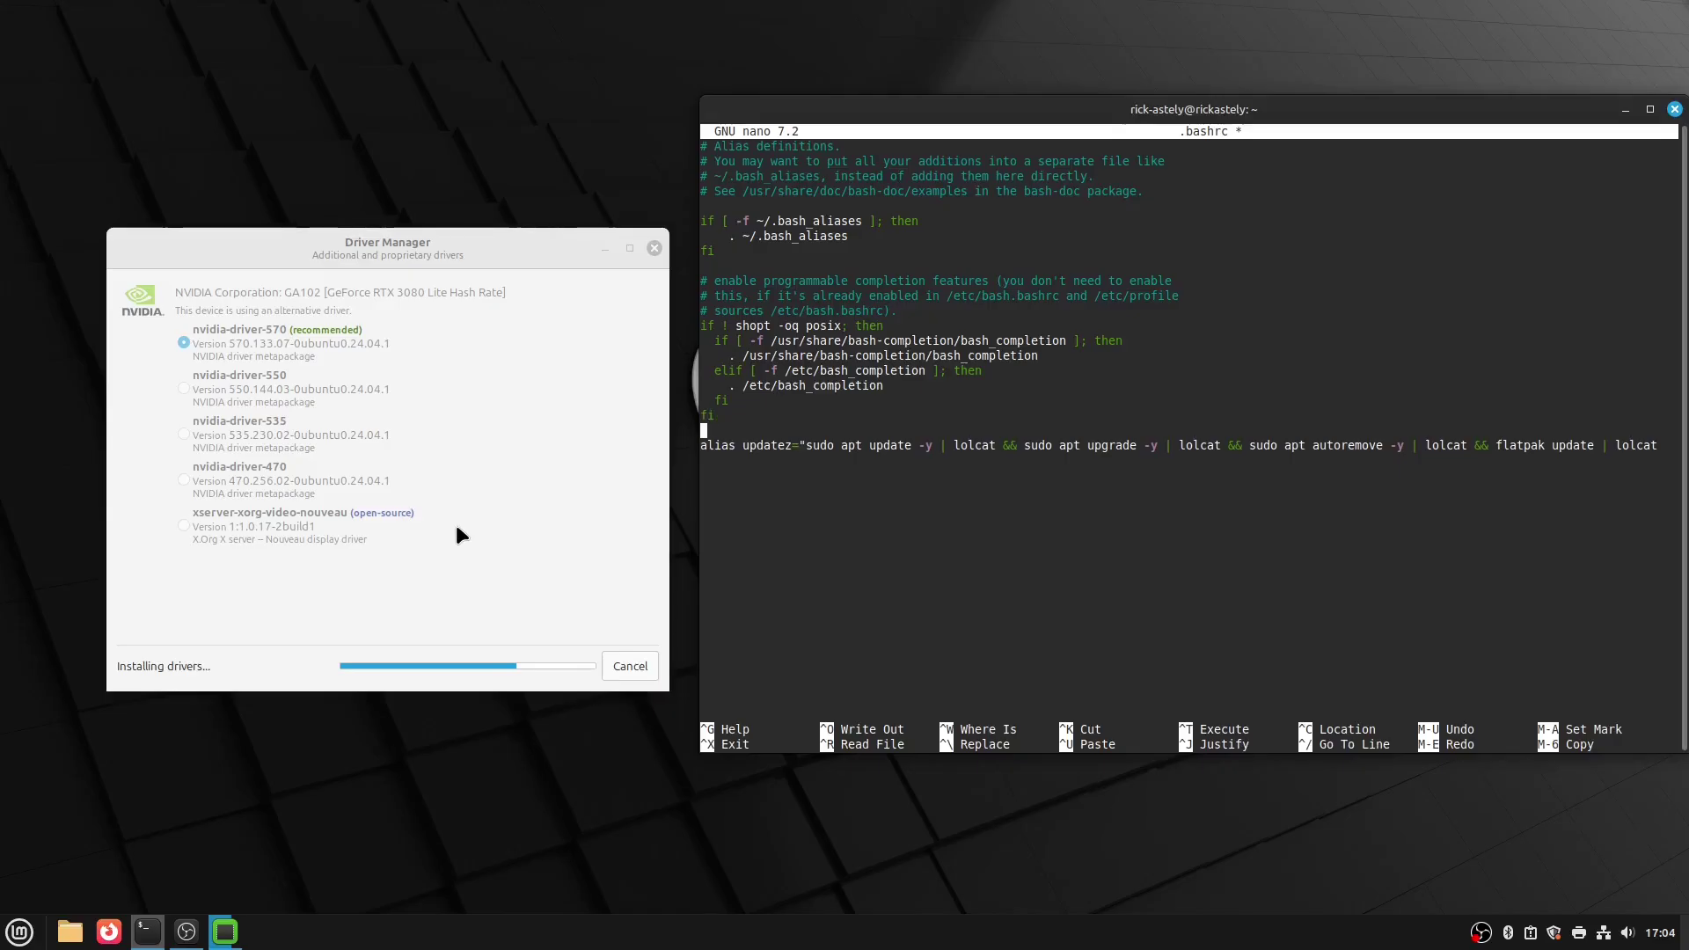
{"action": "type", "text": "figlet"}
{"action": "type", "text": " \""}
{"action": "type", "text": "W"}
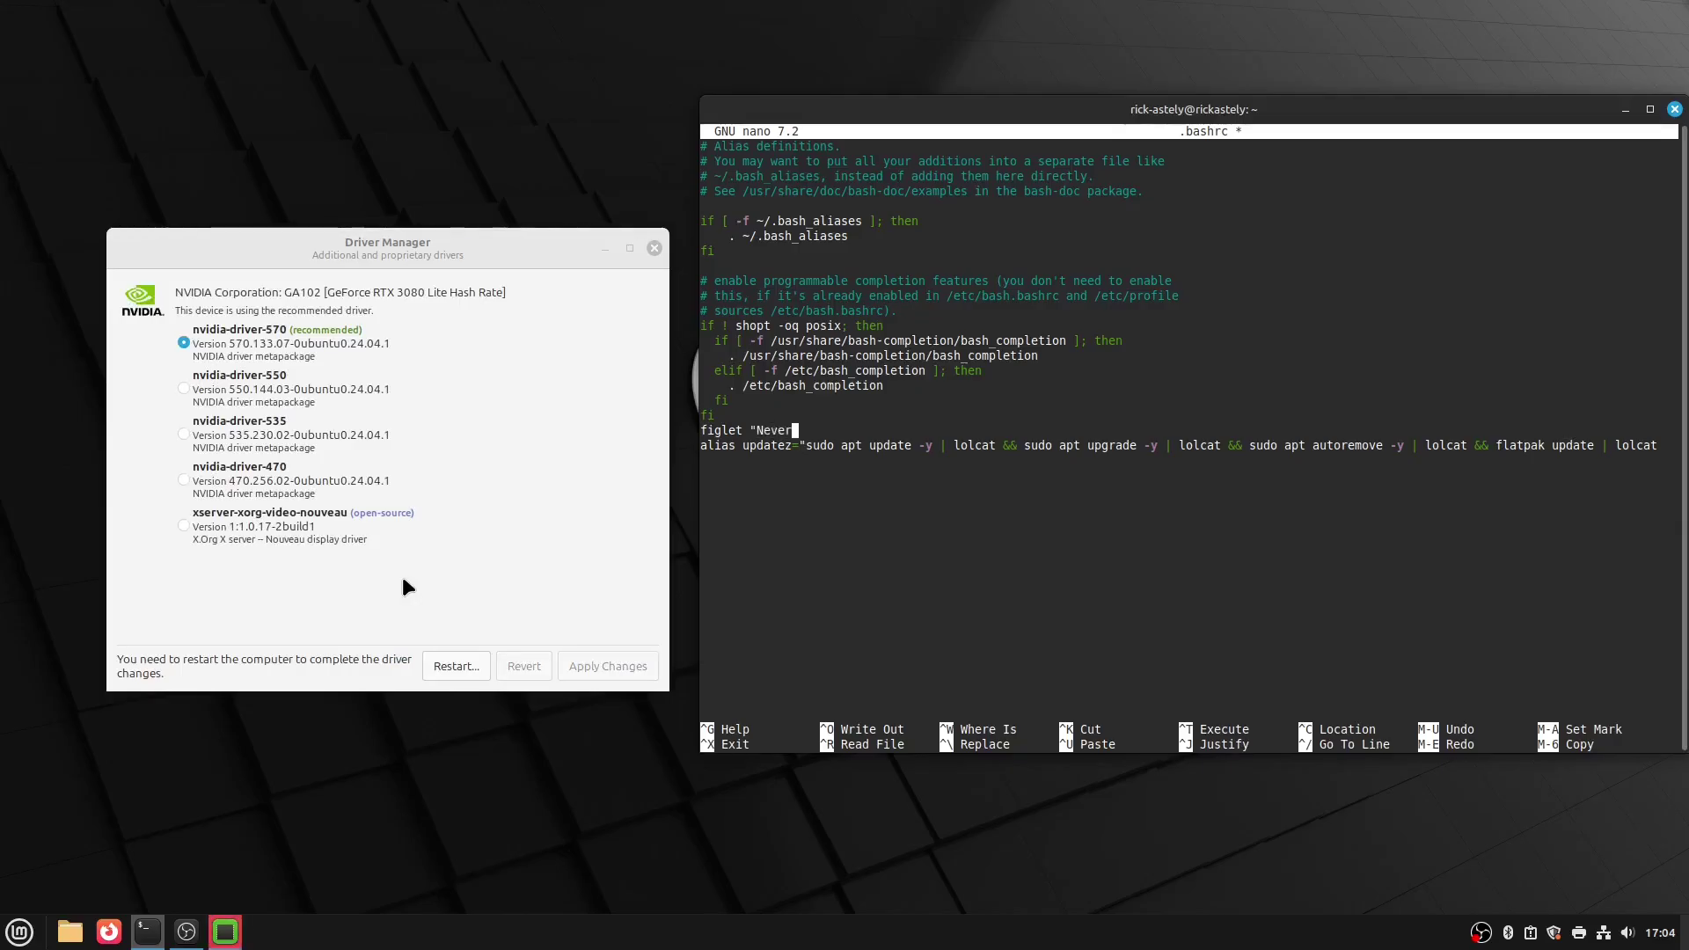
{"action": "type", "text": "Gonn"}
{"action": "key", "text": "BackSpace"}
{"action": "key", "text": "BackSpace"}
{"action": "key", "text": "BackSpace"}
{"action": "type", "text": "on"}
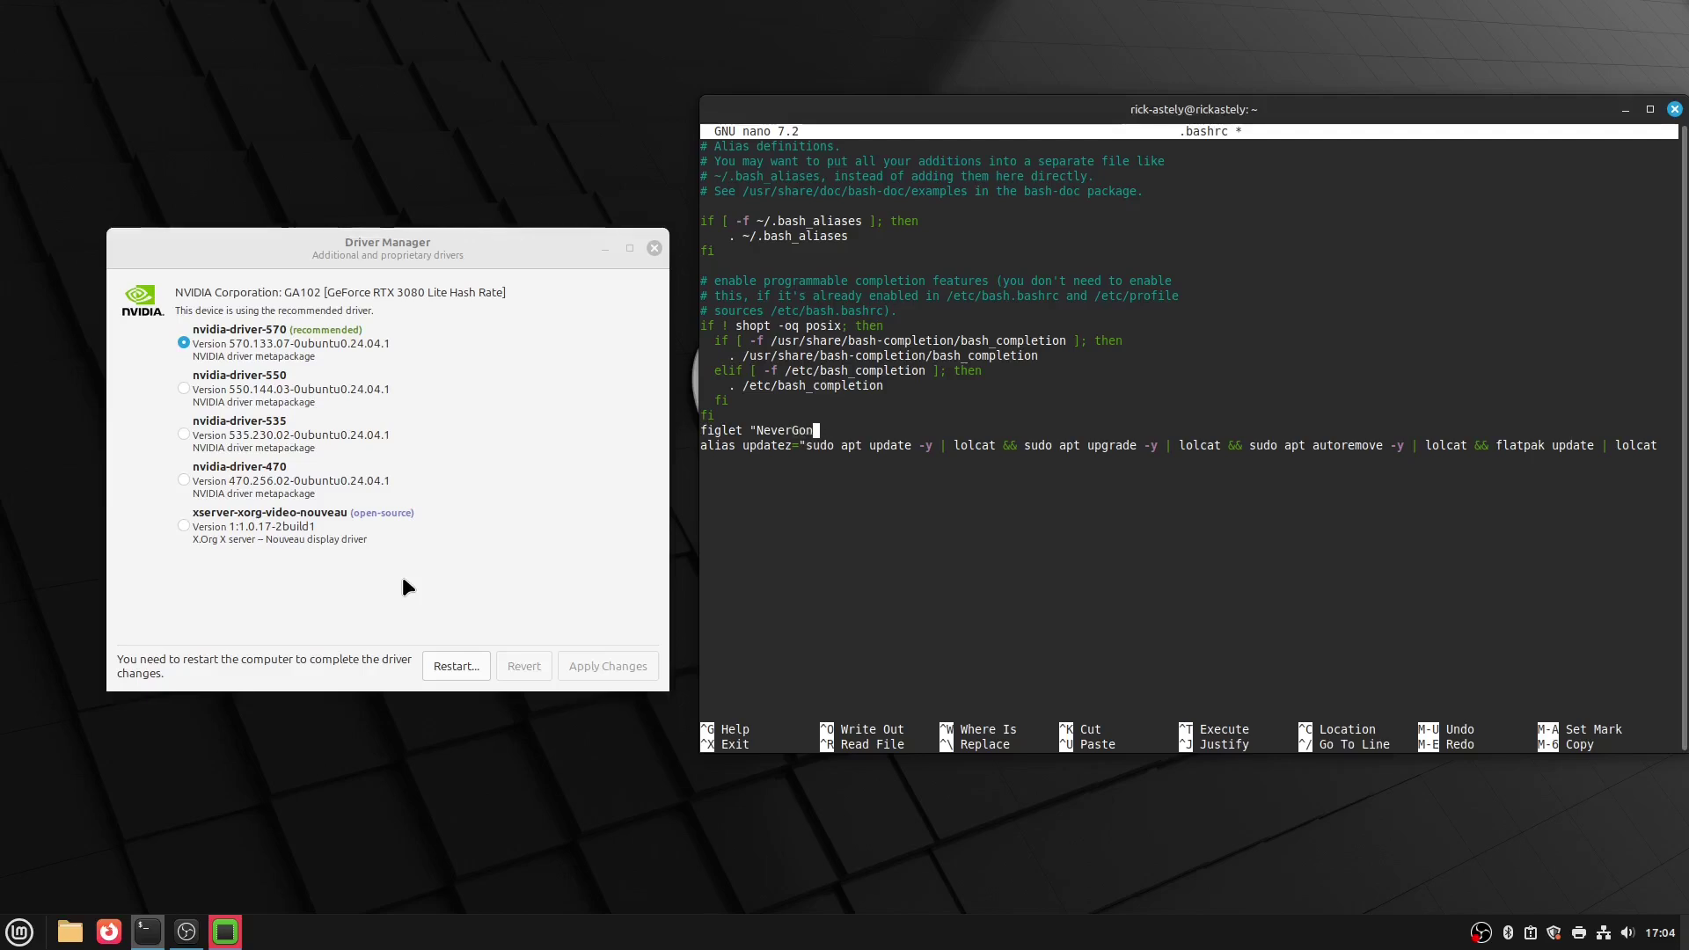
{"action": "type", "text": "naGive"}
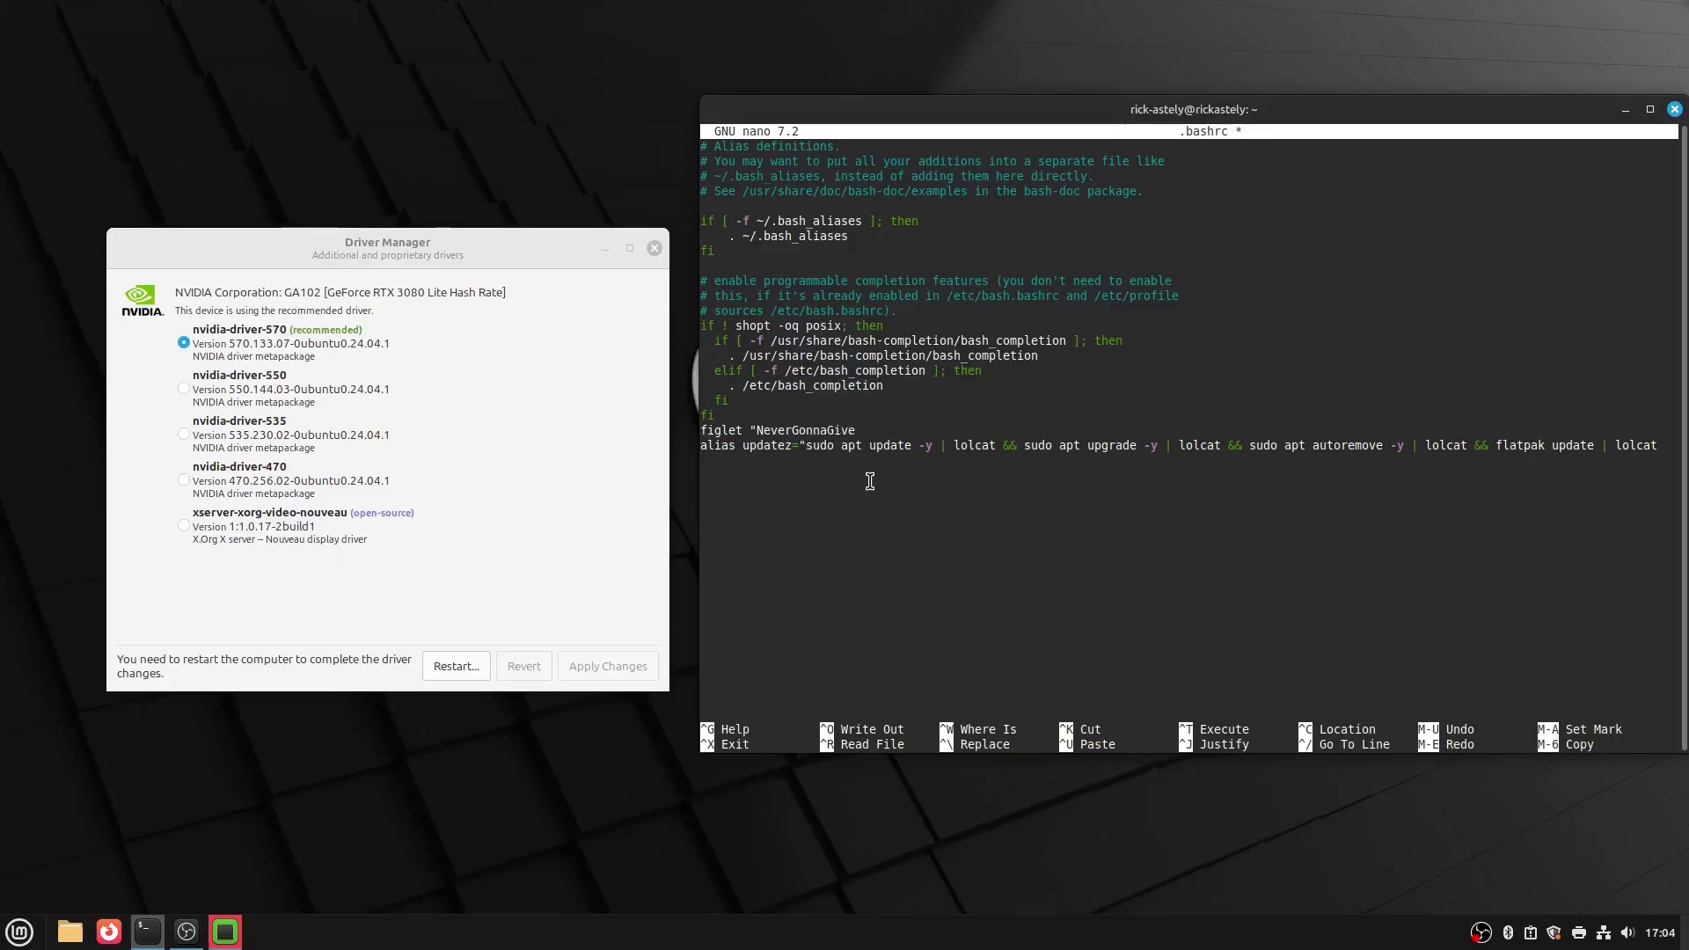
{"action": "type", "text": "Y"}
{"action": "type", "text": " lol"}
{"action": "type", "text": "cat"}
{"action": "key", "text": "Return"}
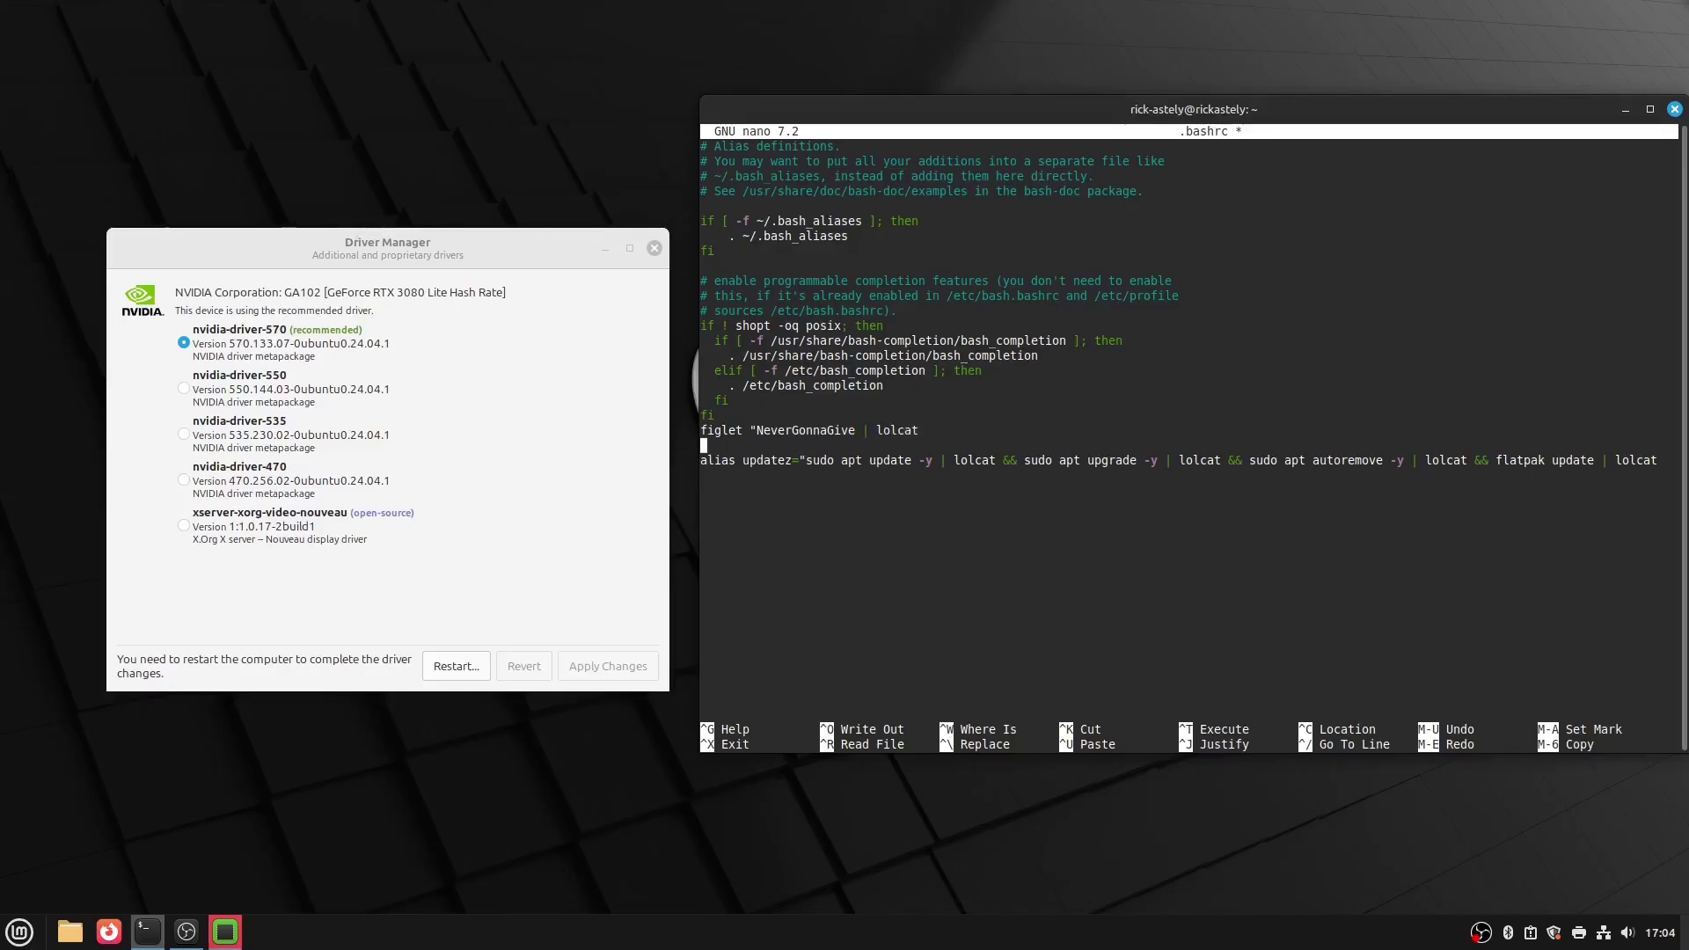
{"action": "type", "text": "neofetch | lolcat"}
Step: Close Driver Manager and save the edited .bashrc, exiting nano
{"action": "left_click", "coordinate": [653, 248]}
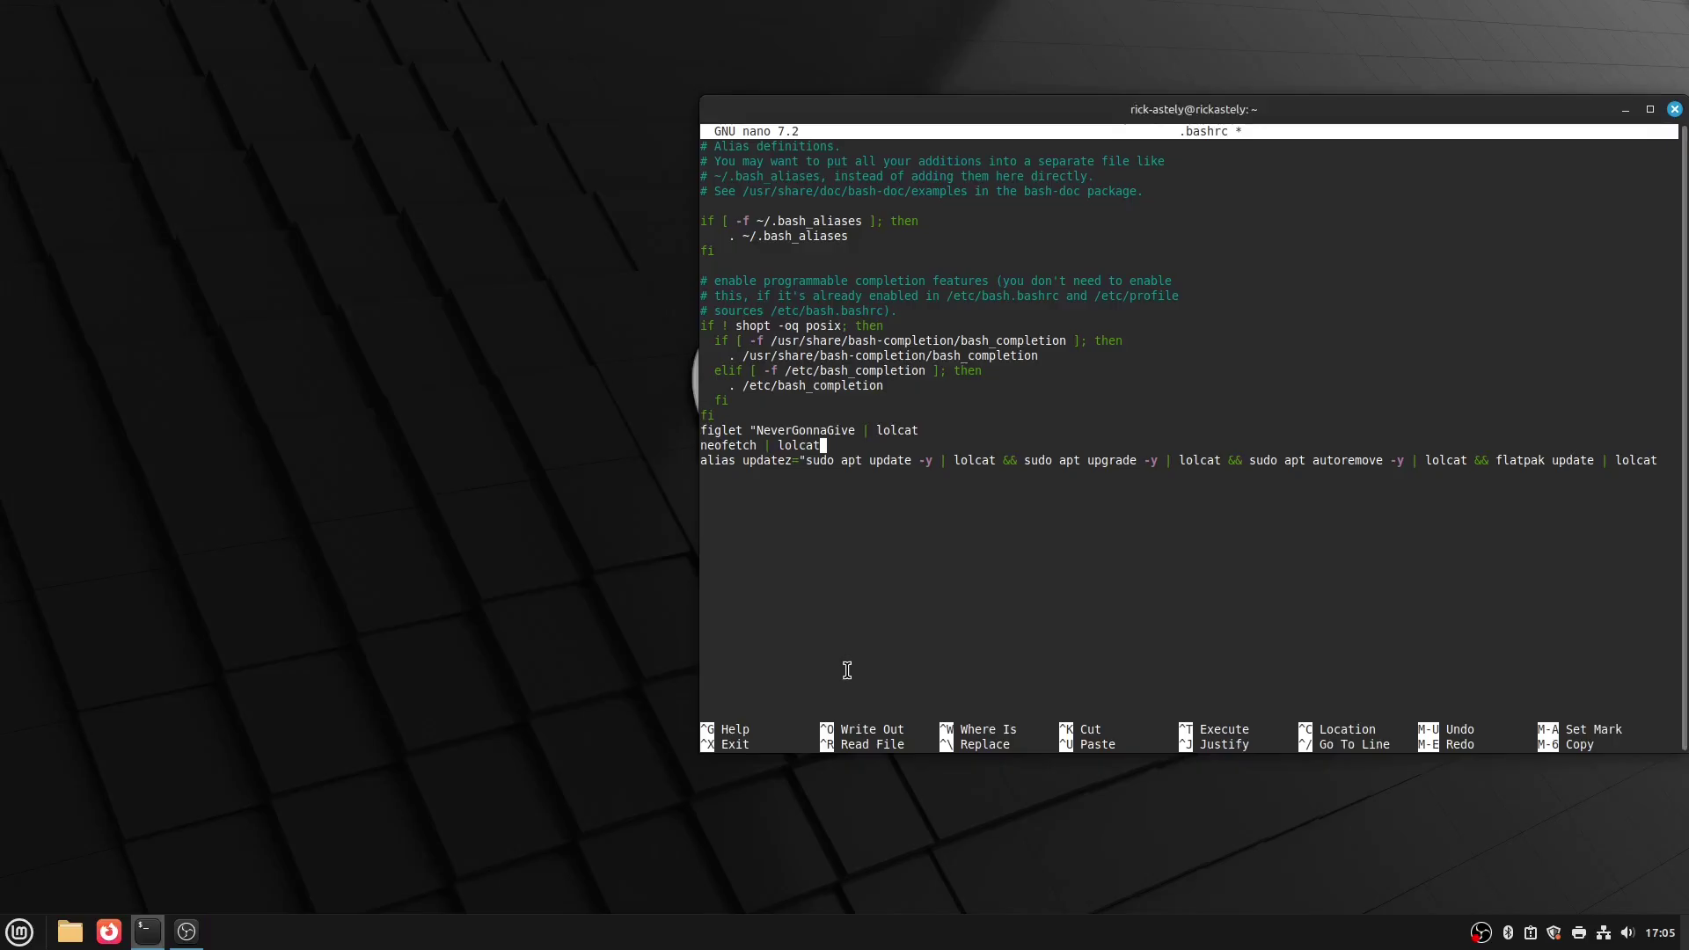
{"action": "key", "text": "ctrl+x"}
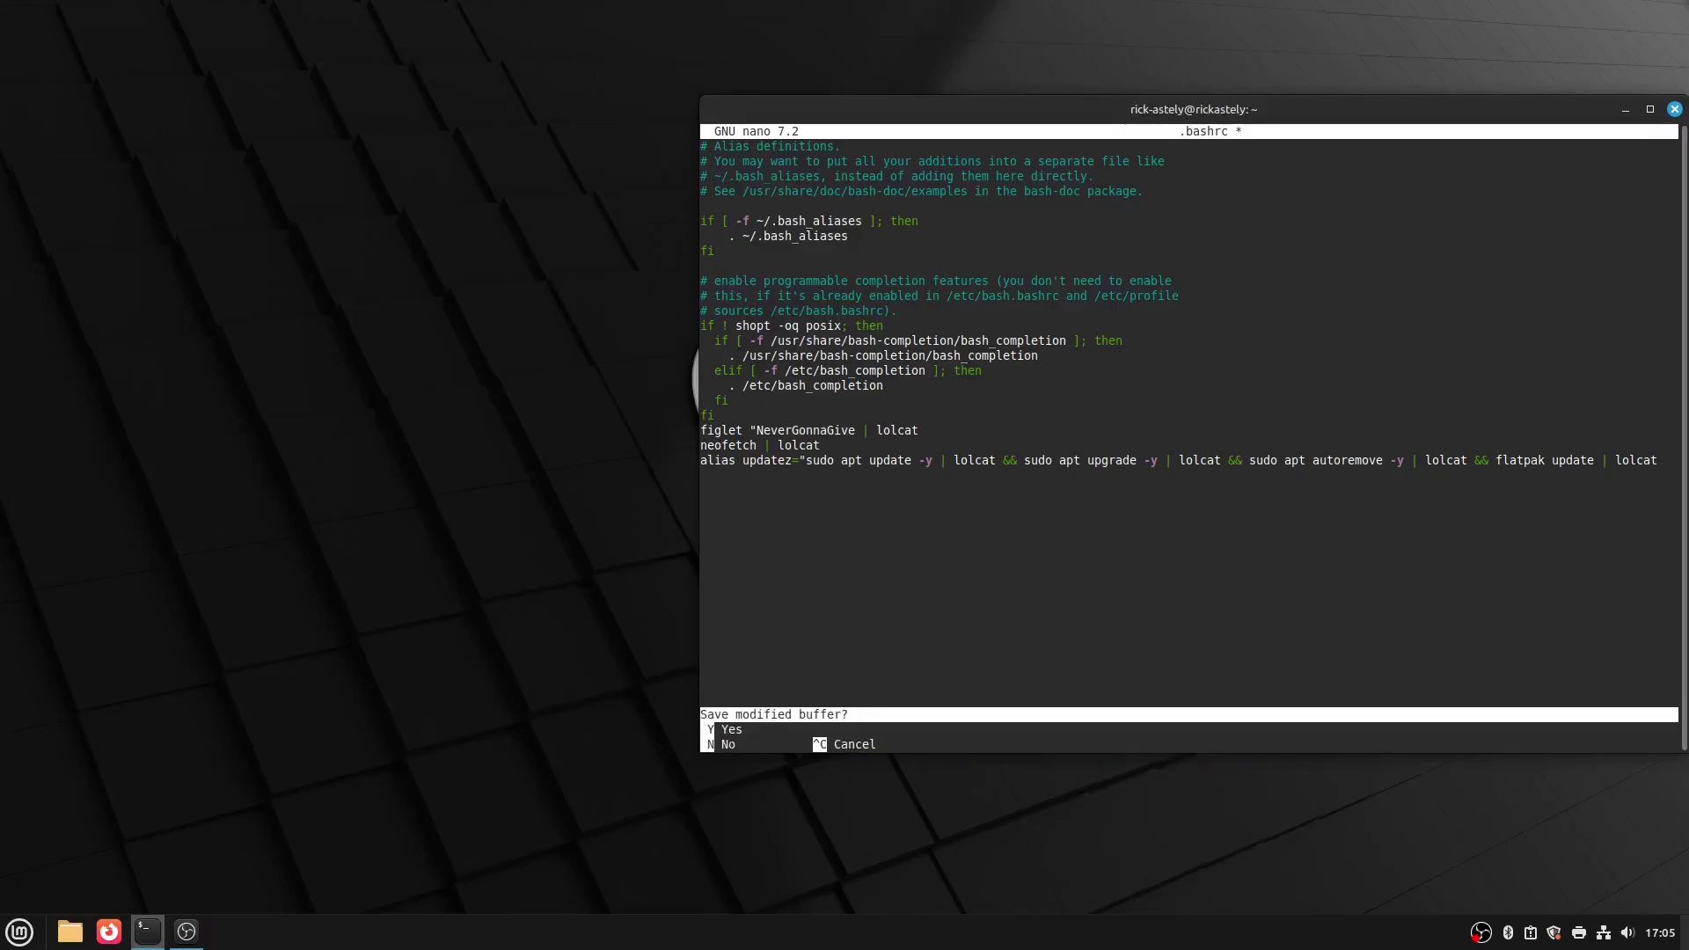
{"action": "key", "text": "y"}
{"action": "key", "text": "Return"}
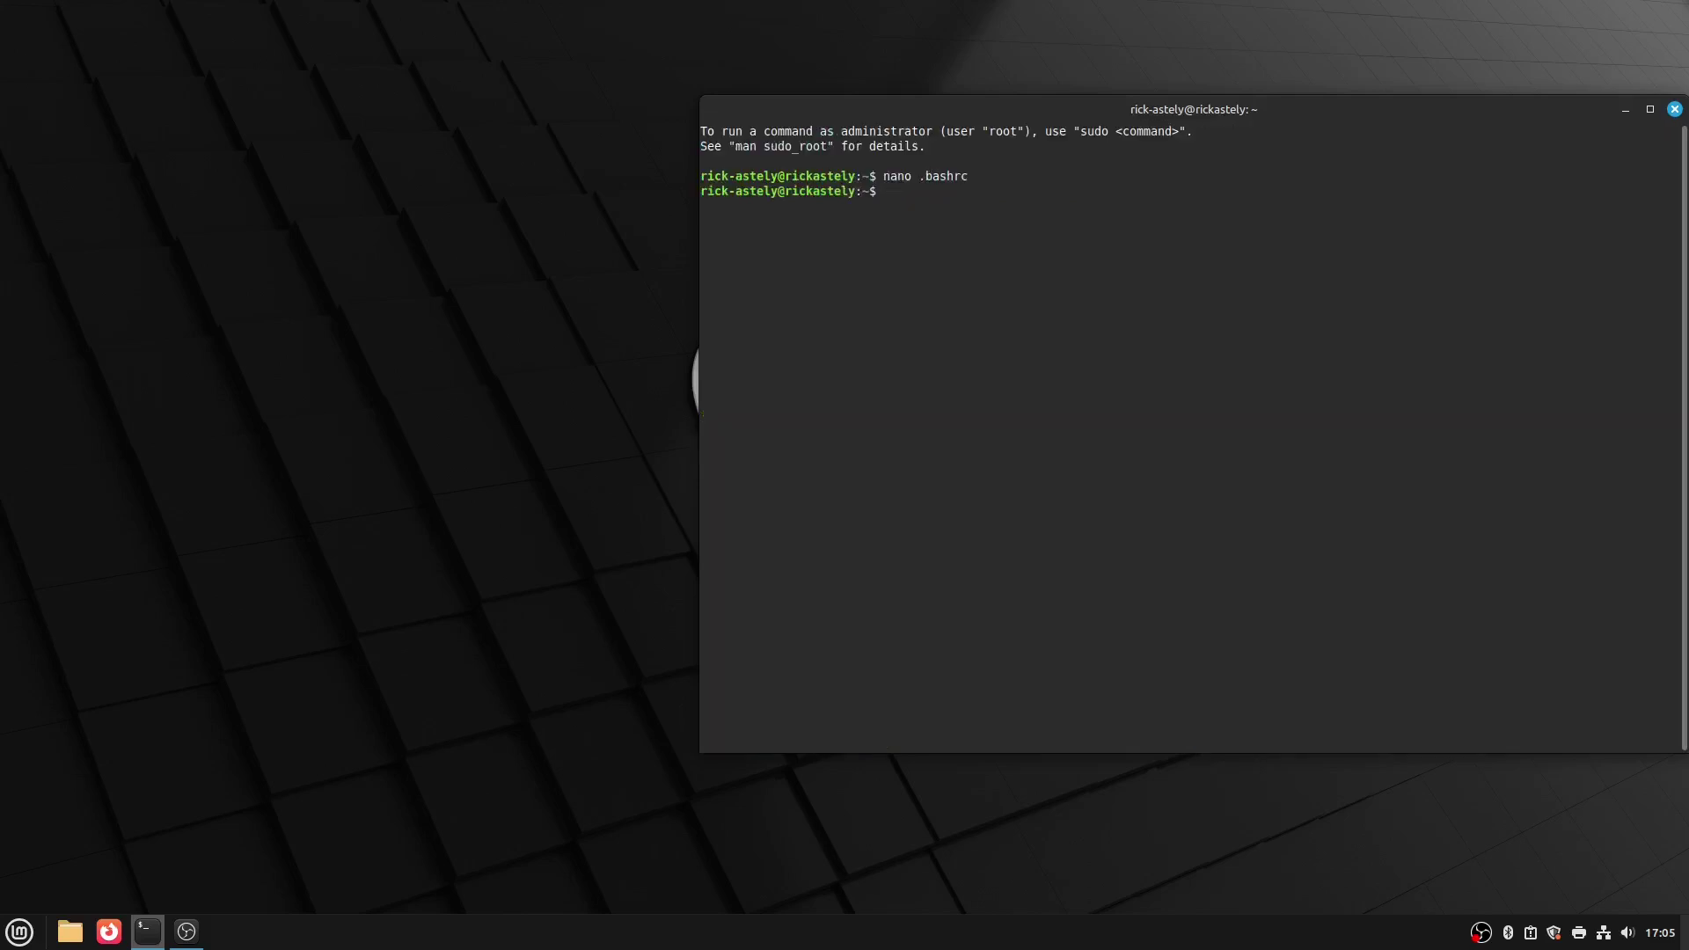
Step: Refresh the package lists with sudo apt update, entering the administrator password
{"action": "type", "text": "sudo apt update"}
{"action": "key", "text": "Return"}
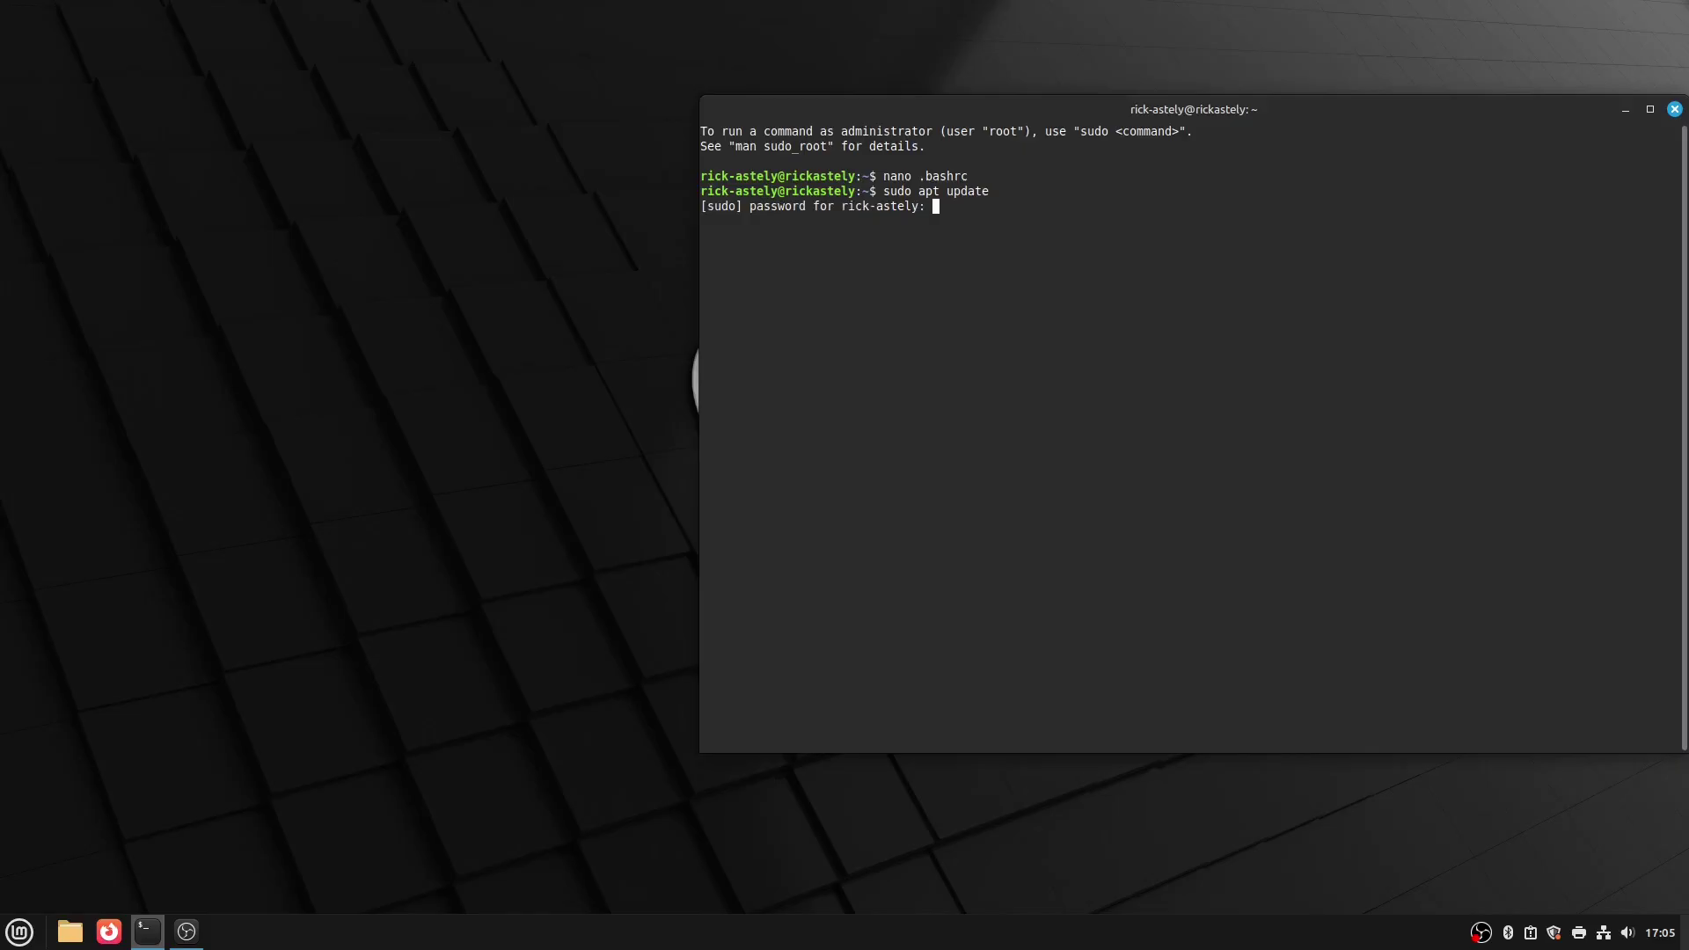
{"action": "type", "text": "*********"}
{"action": "key", "text": "Return"}
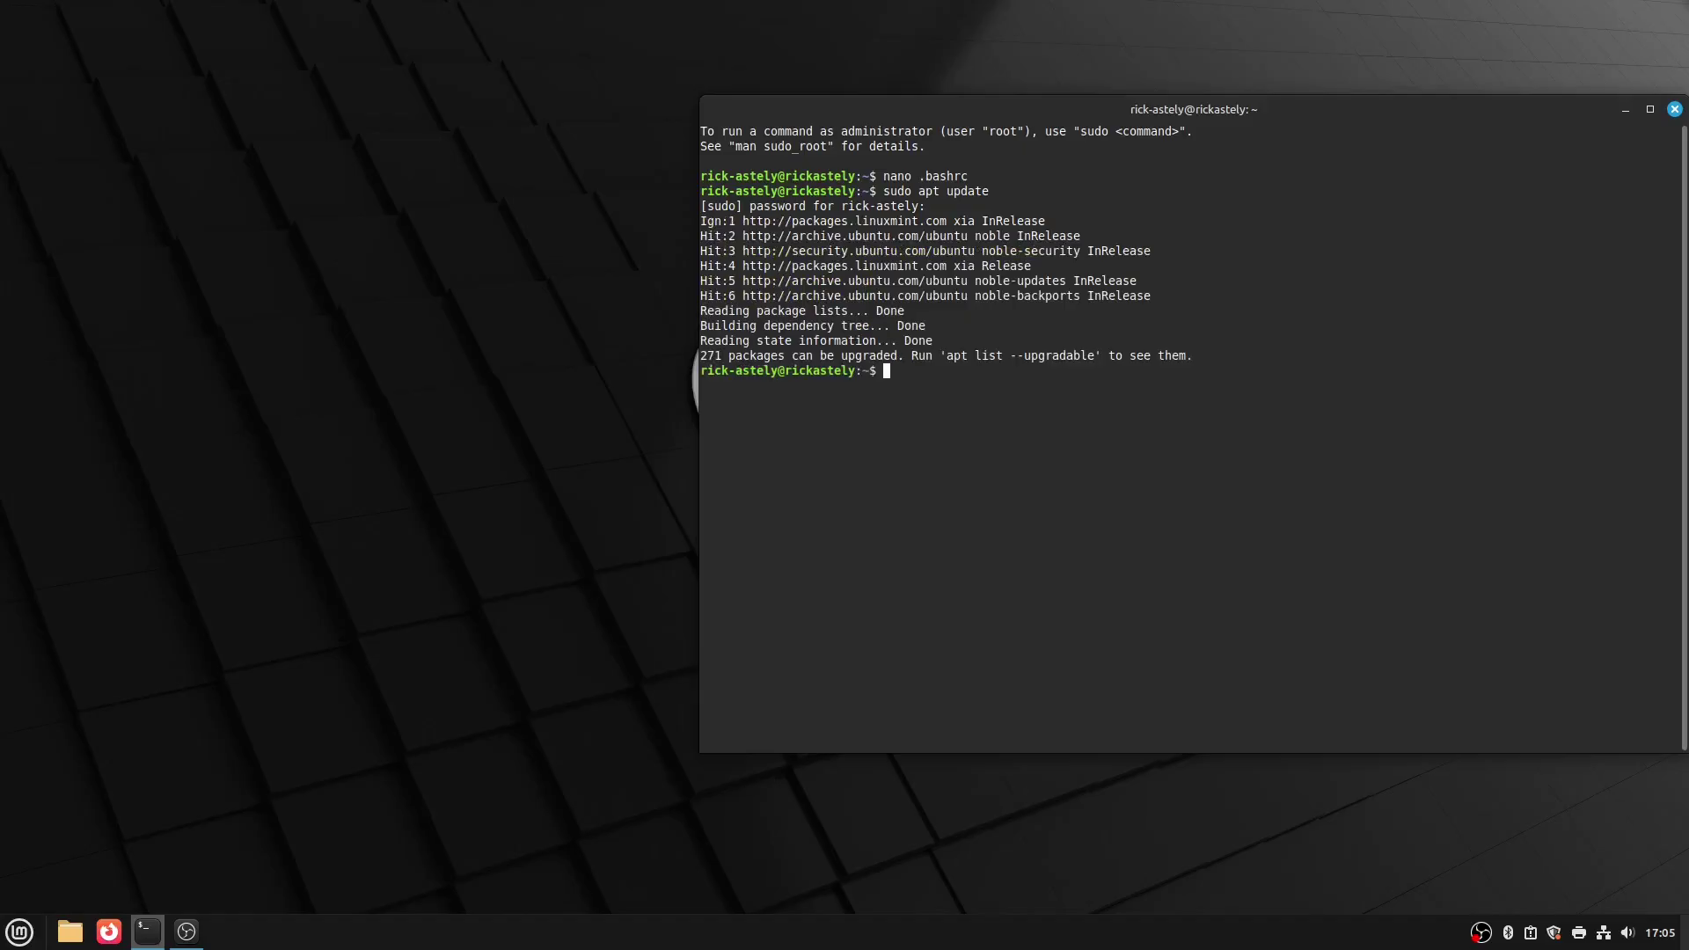
Step: Run sudo apt upgrade and accept it to start upgrading all packages
{"action": "type", "text": "sudo apt upgrade"}
{"action": "key", "text": "Return"}
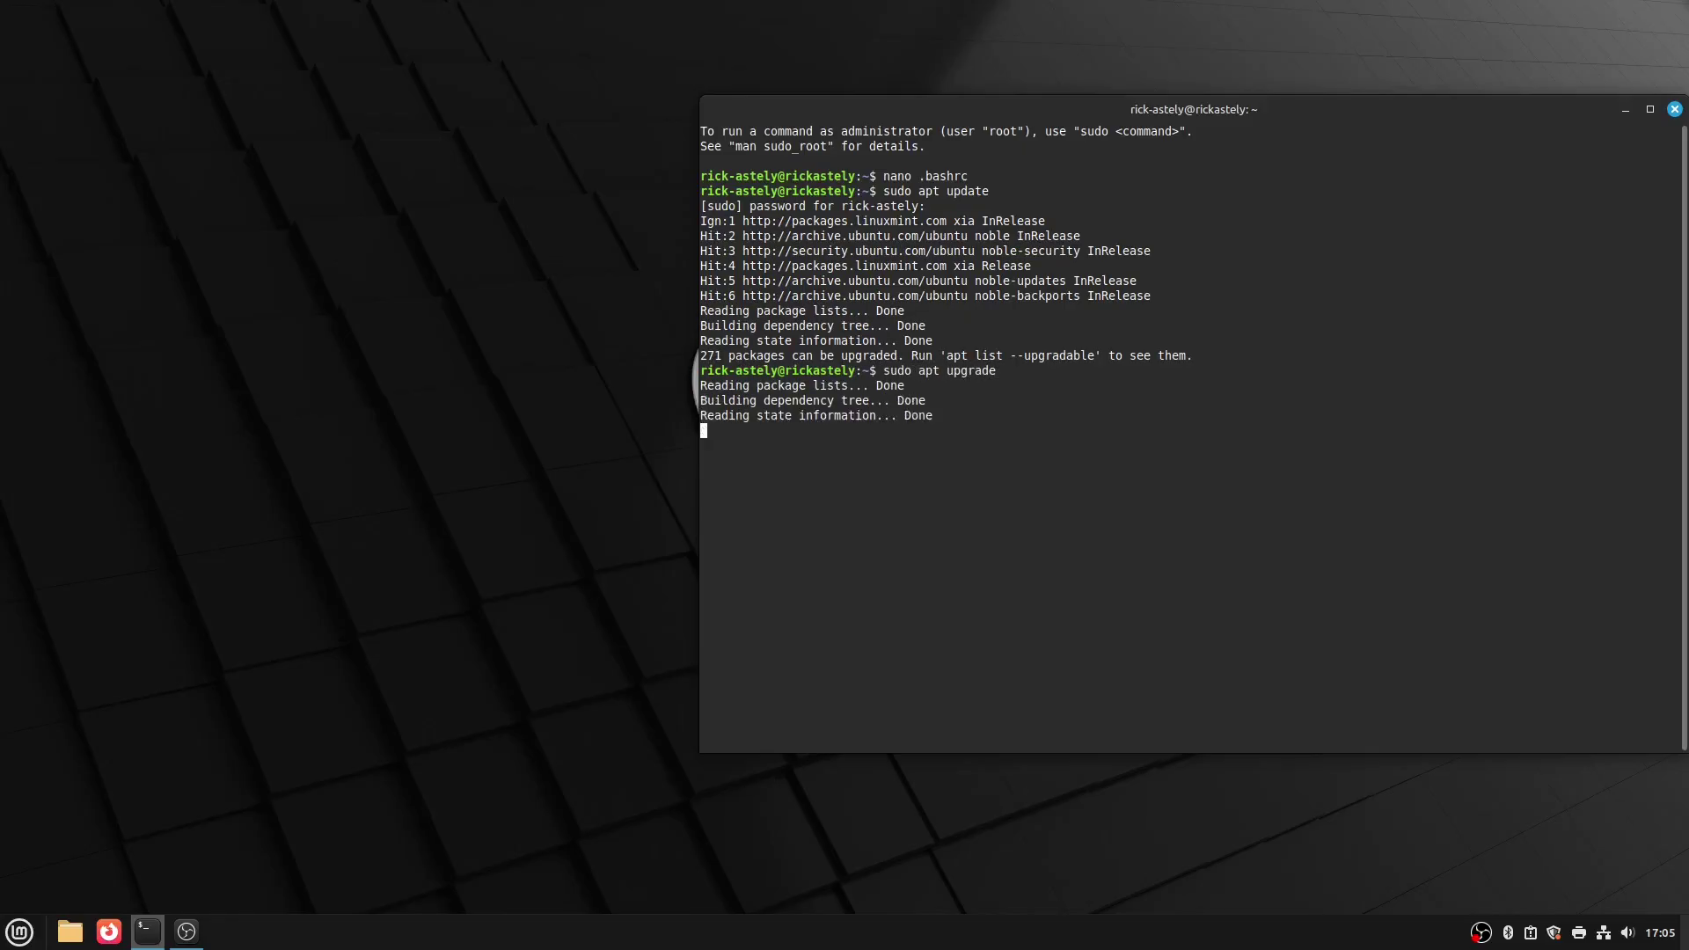
{"action": "key", "text": "Return"}
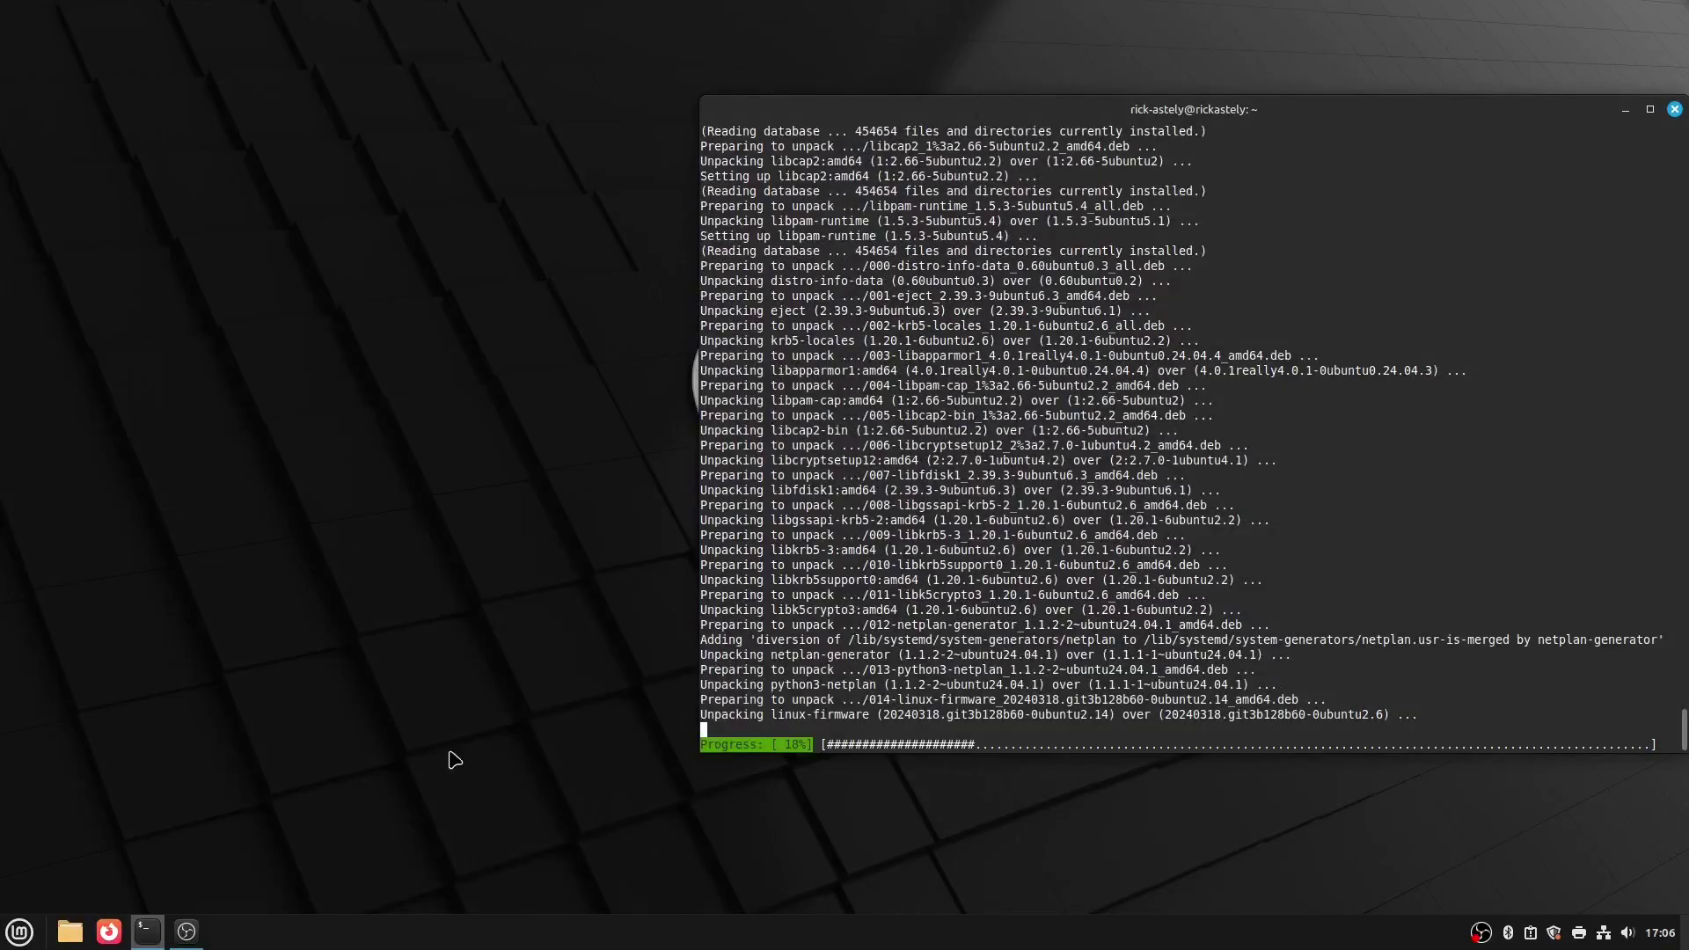
Step: Move the panel from the bottom edge to the top of the screen
{"action": "right_click", "coordinate": [486, 932]}
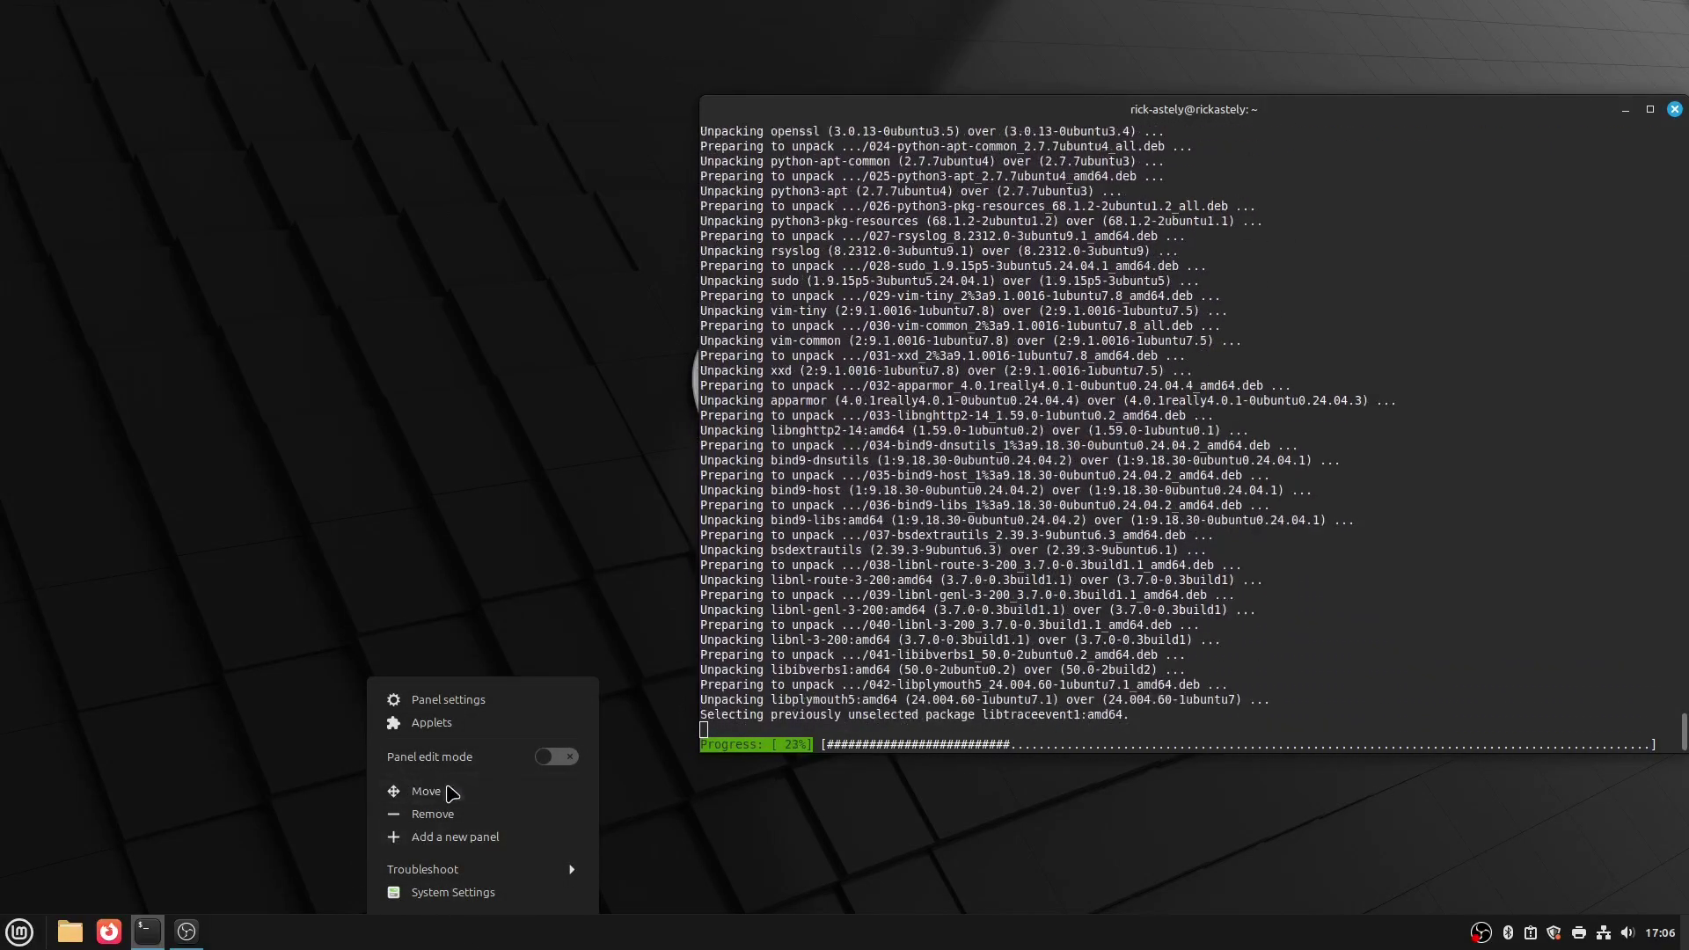
{"action": "left_click", "coordinate": [419, 791]}
{"action": "left_click", "coordinate": [563, 27]}
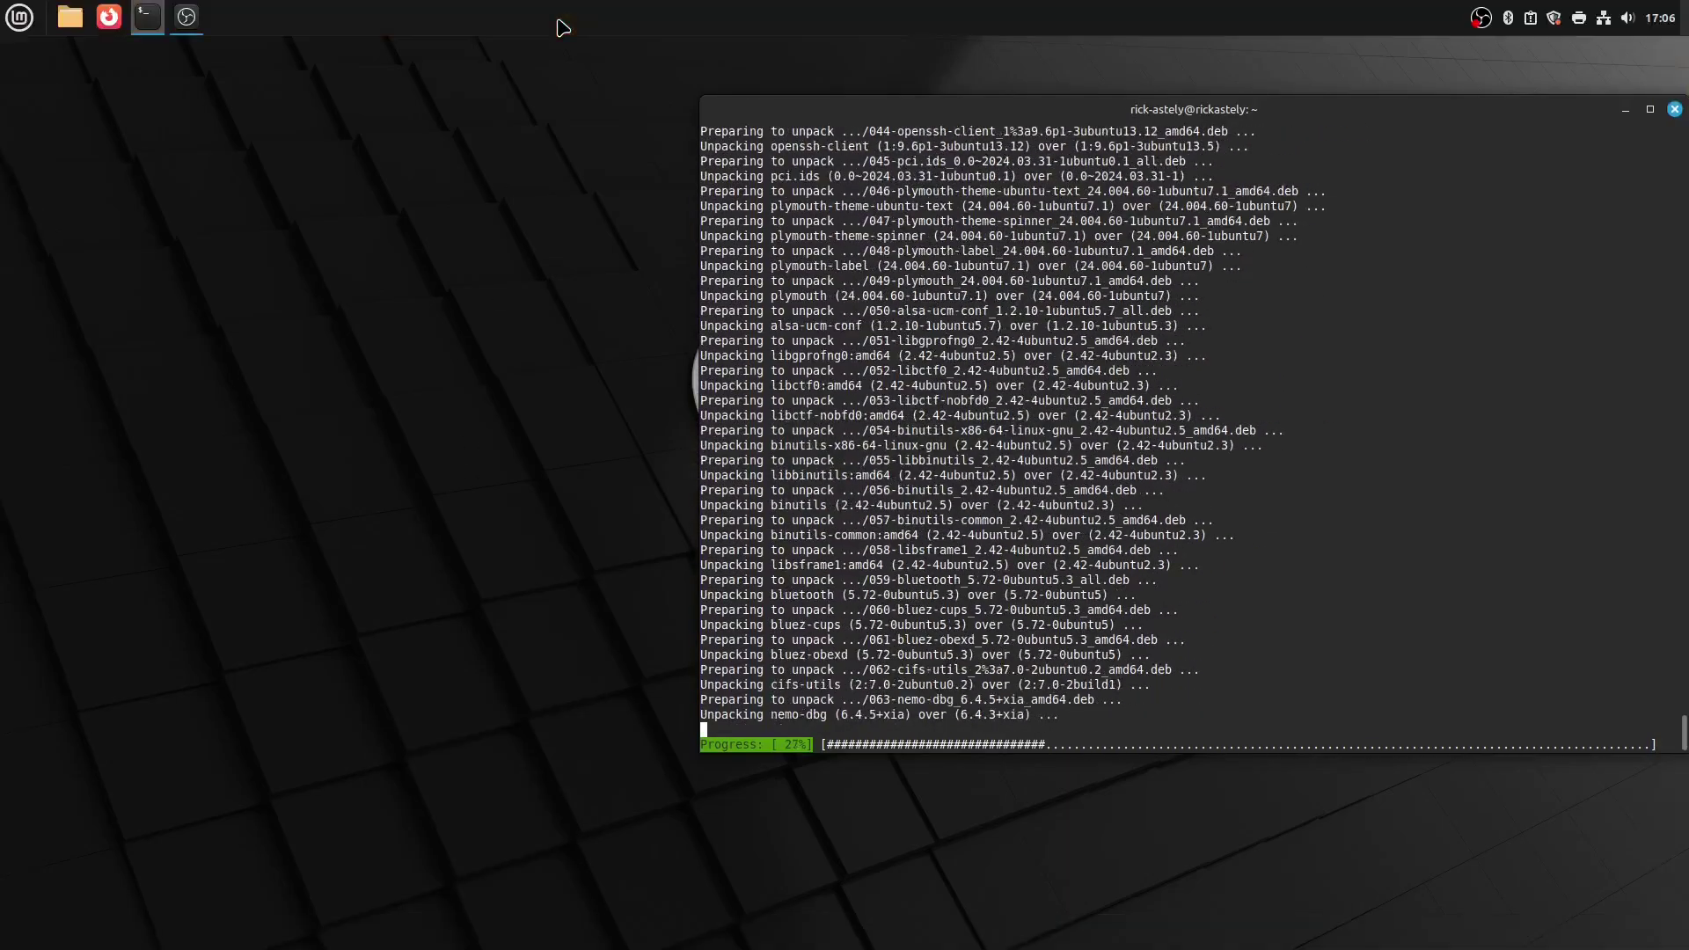
{"action": "right_click", "coordinate": [427, 21]}
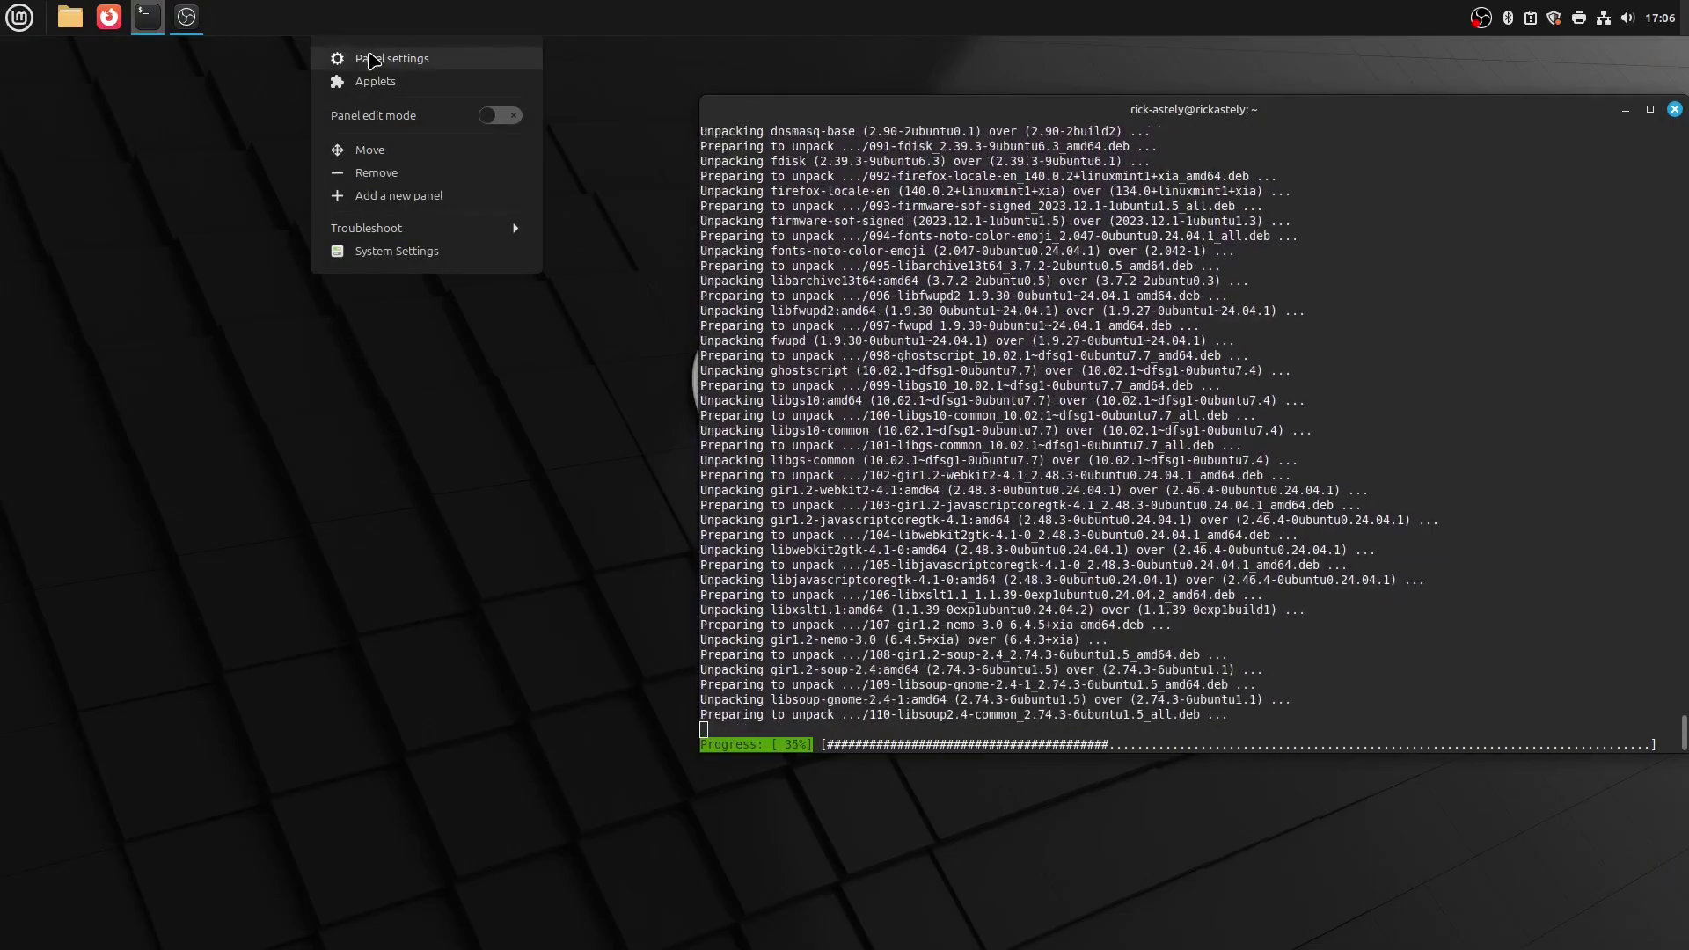
Step: Open Panel settings and drag the panel height slider down to 24
{"action": "left_click", "coordinate": [363, 58]}
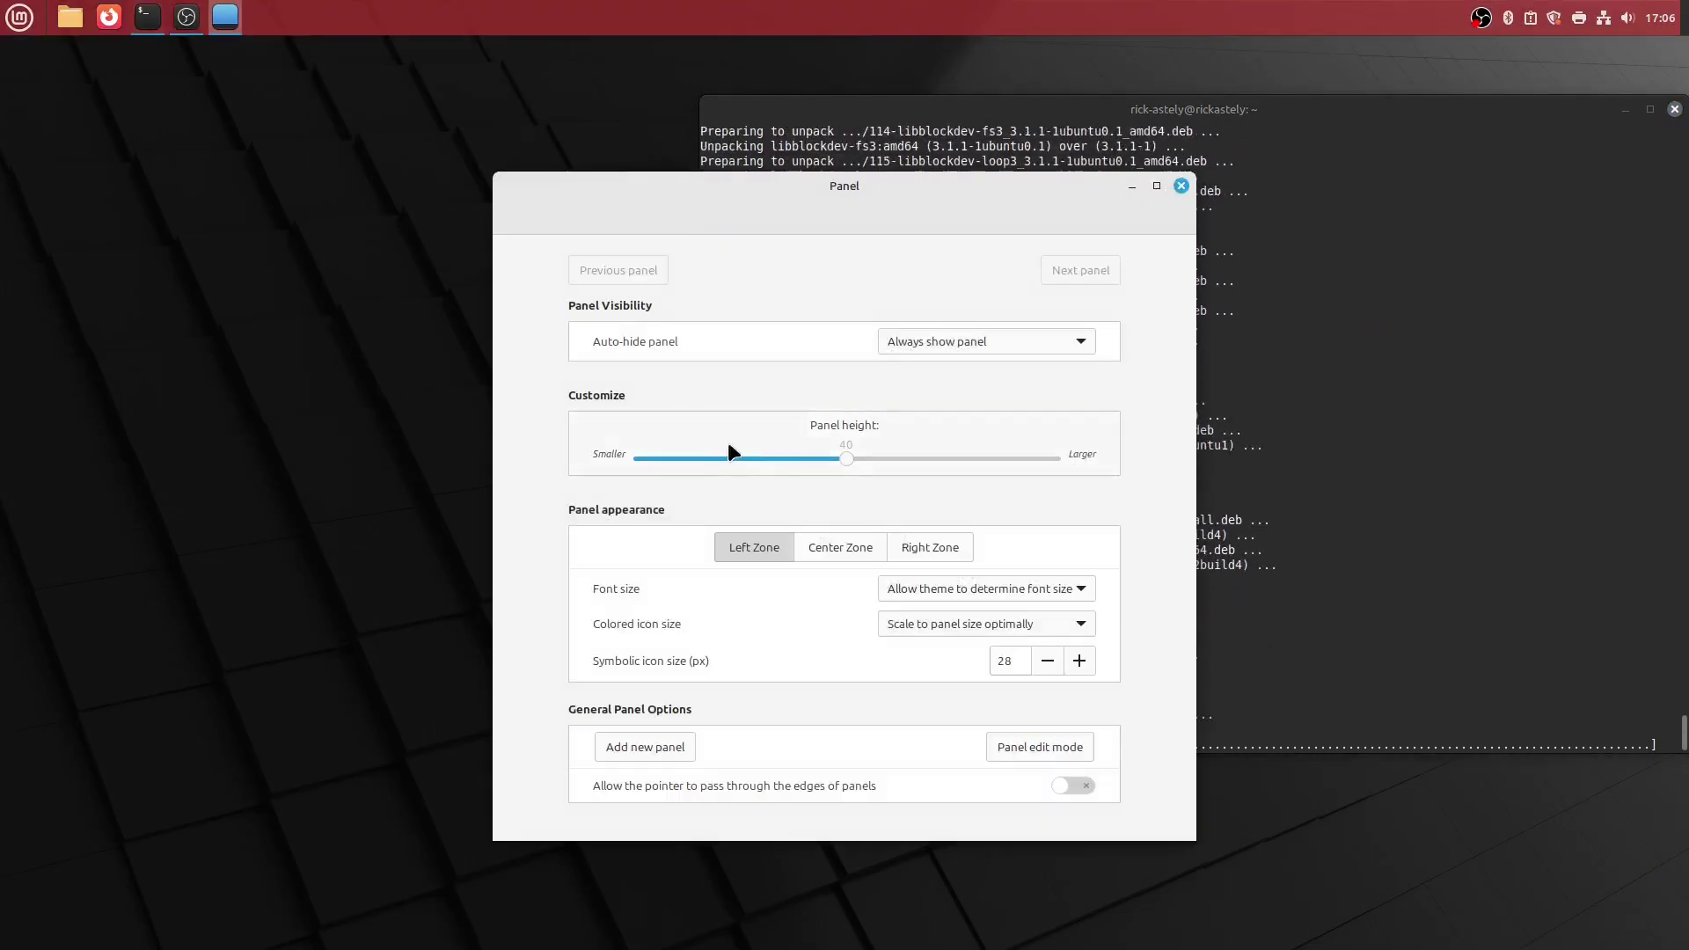
{"action": "left_click_drag", "start_coordinate": [847, 458], "coordinate": [726, 458]}
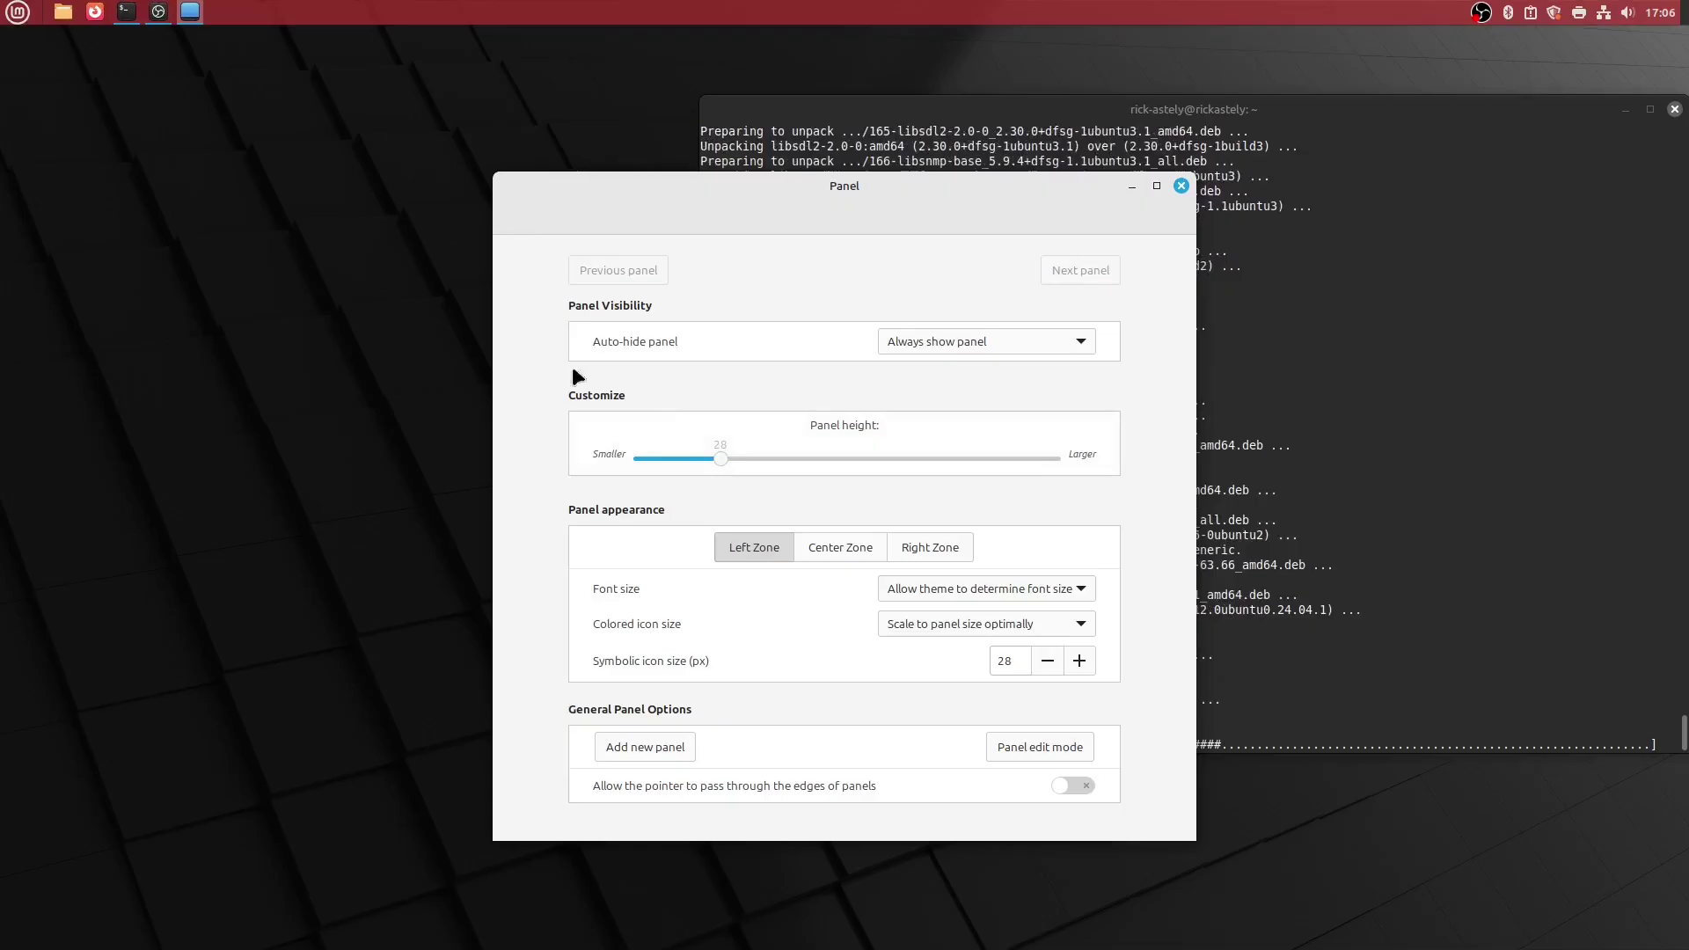
{"action": "left_click_drag", "start_coordinate": [718, 459], "coordinate": [700, 457]}
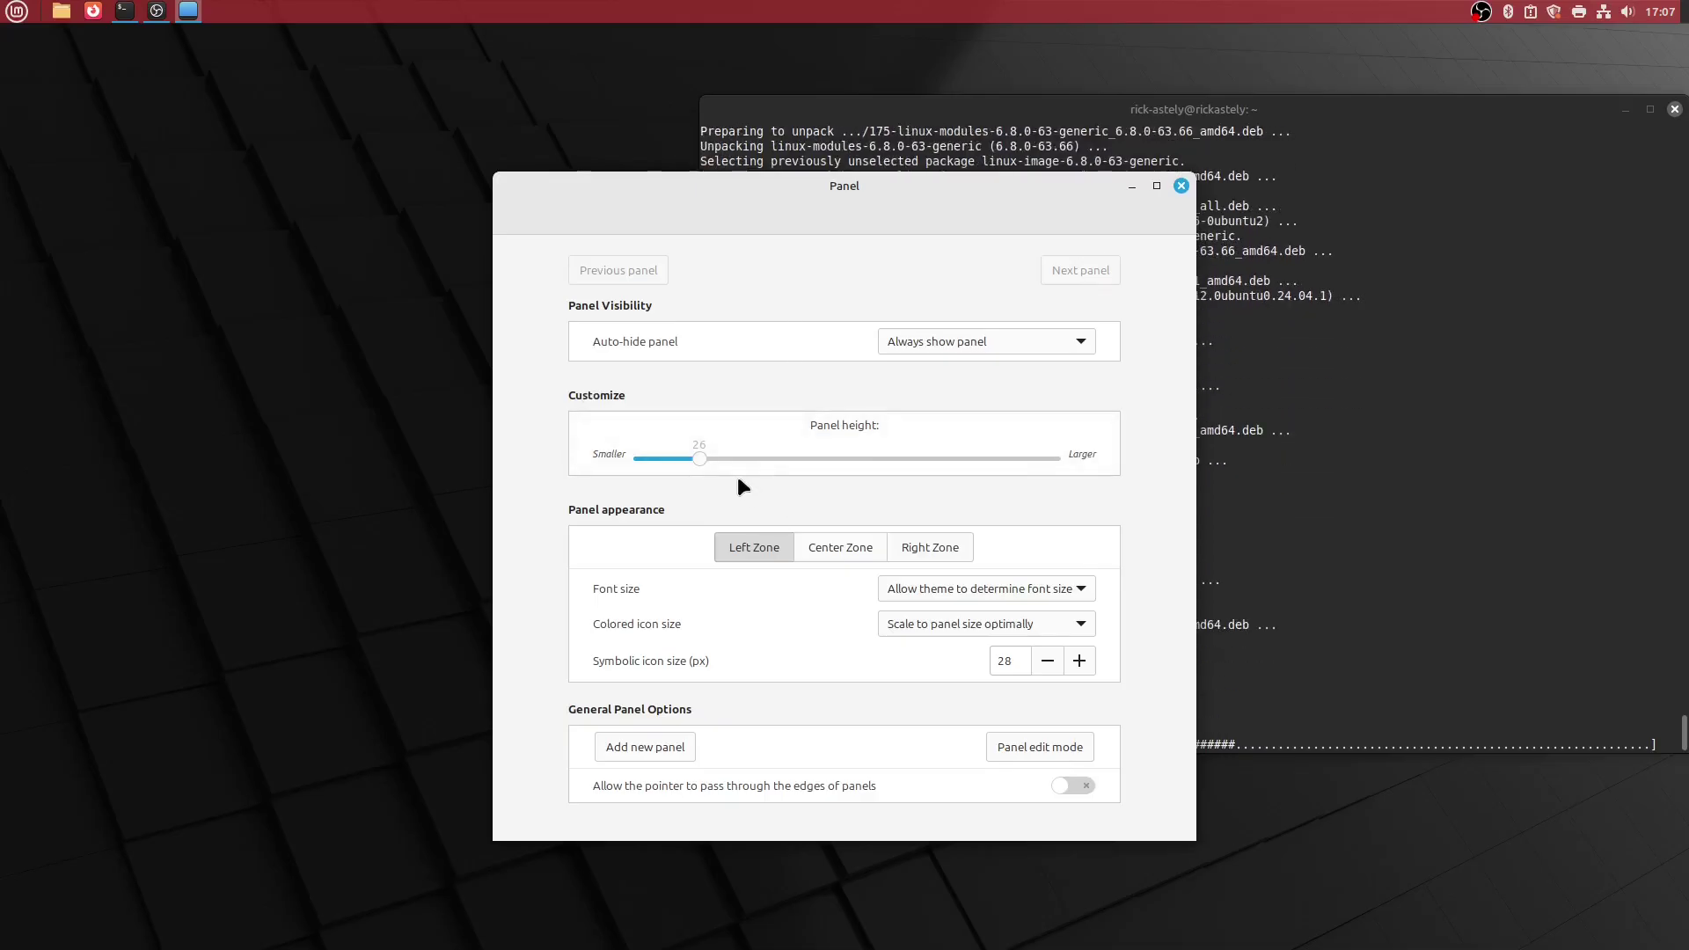
{"action": "left_click_drag", "start_coordinate": [694, 458], "coordinate": [677, 457]}
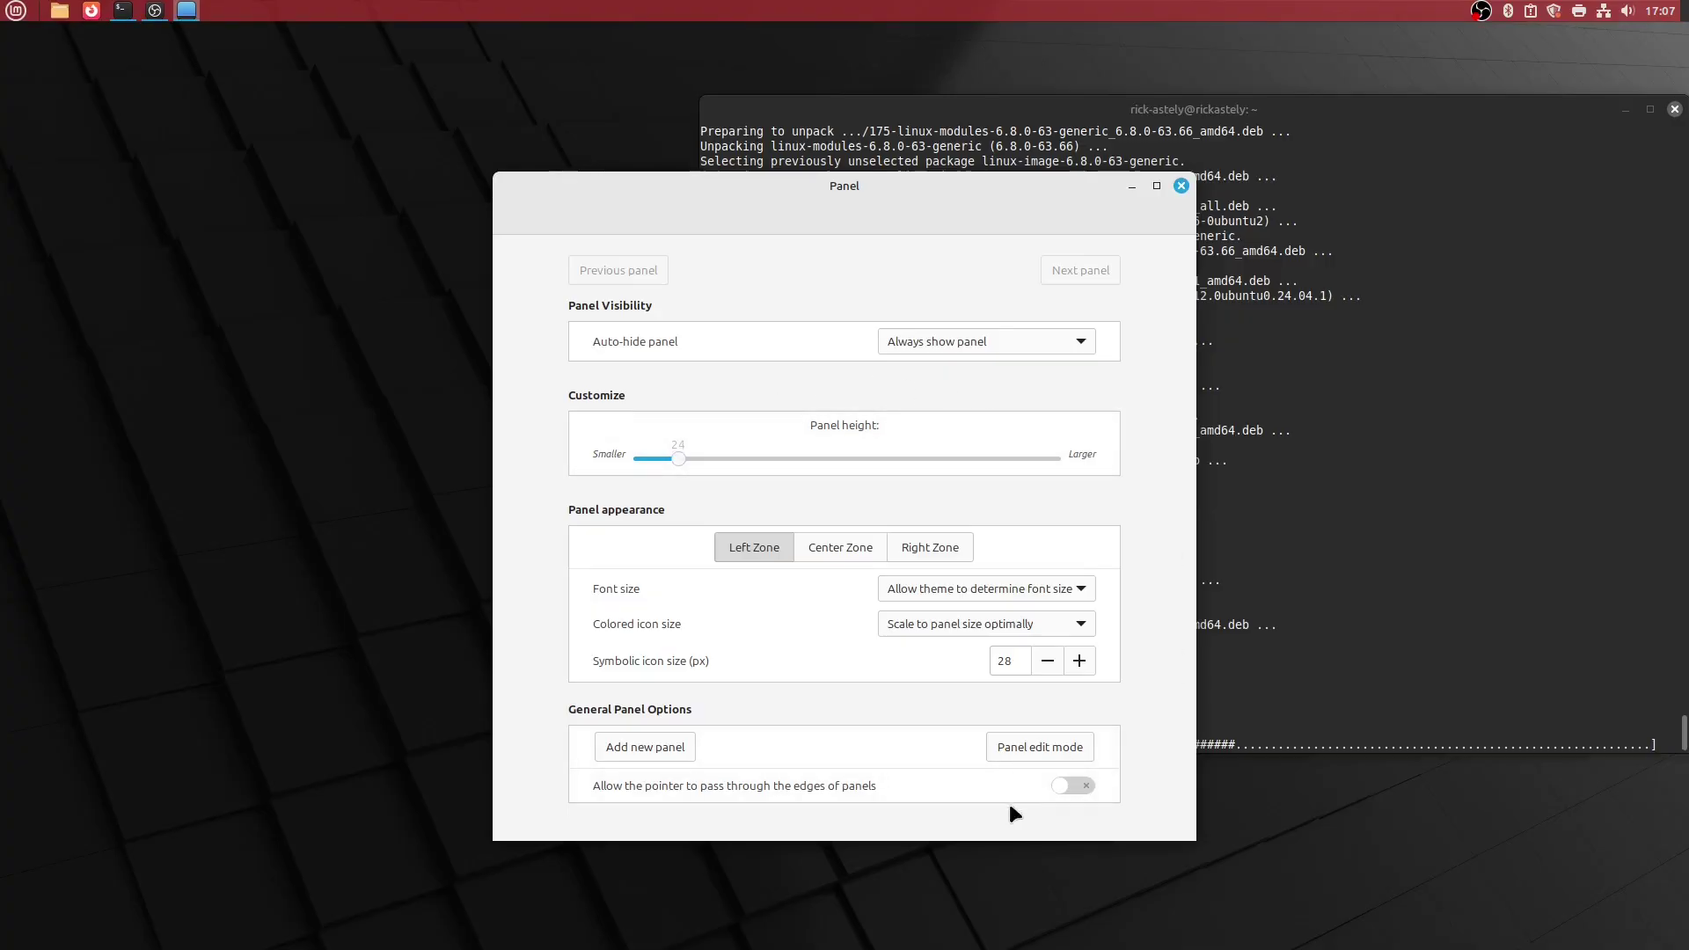
Step: Change the Menu applet's panel icon to linuxmint-logo-simple
{"action": "left_click", "coordinate": [1181, 186]}
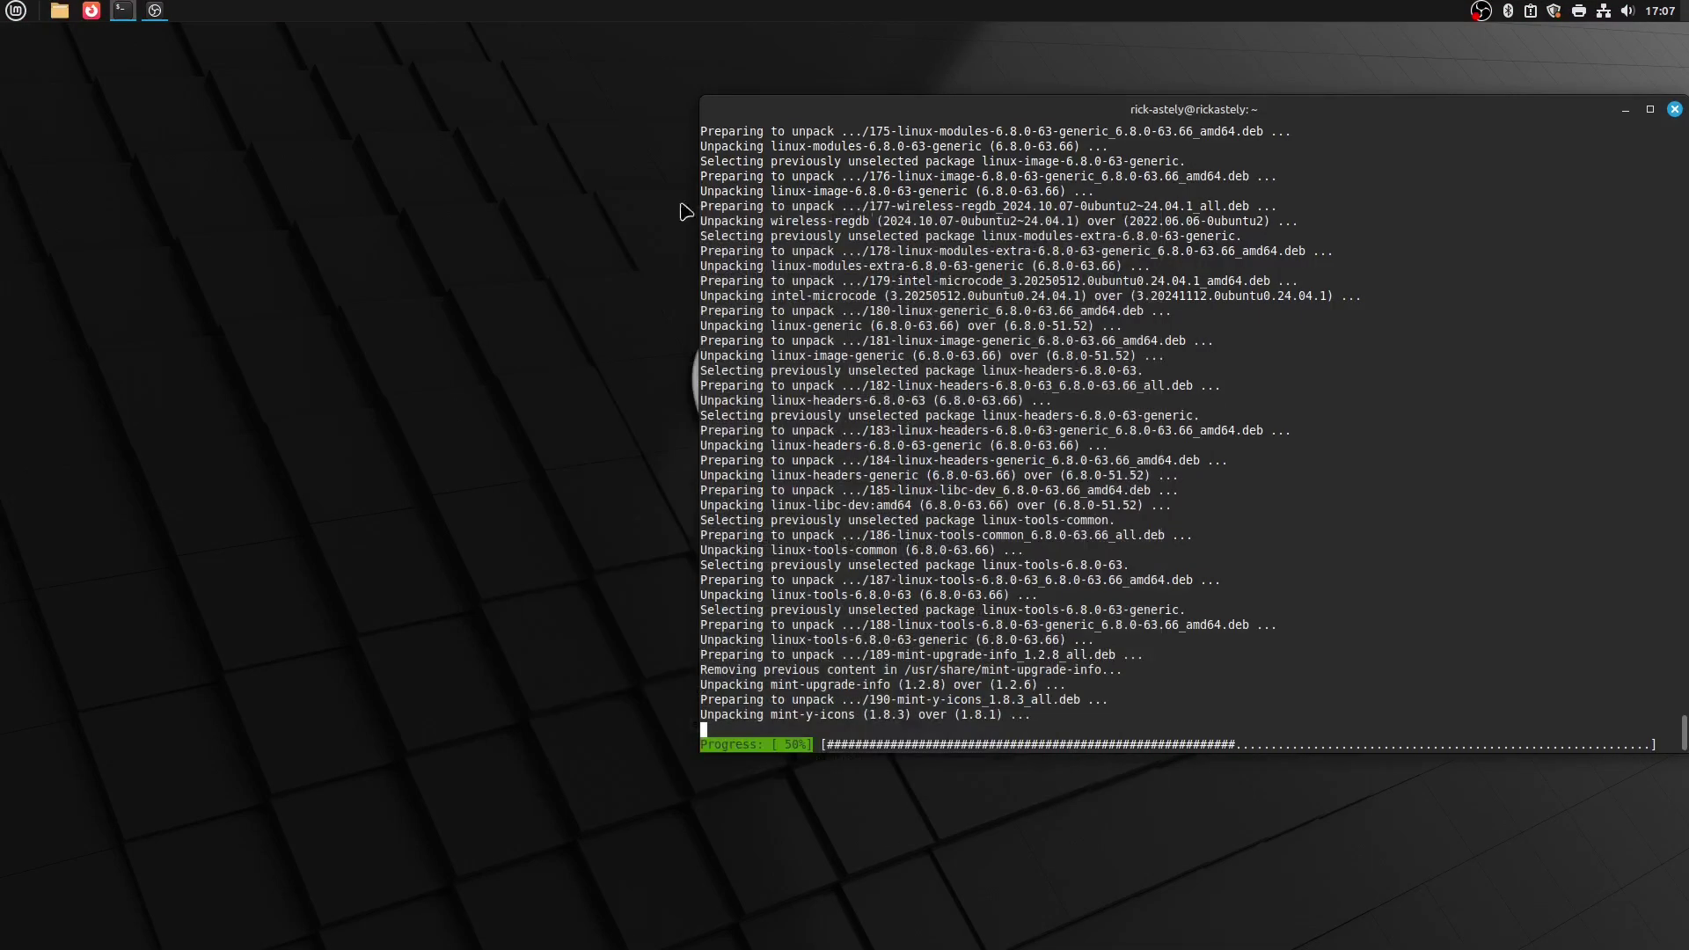
{"action": "right_click", "coordinate": [16, 13]}
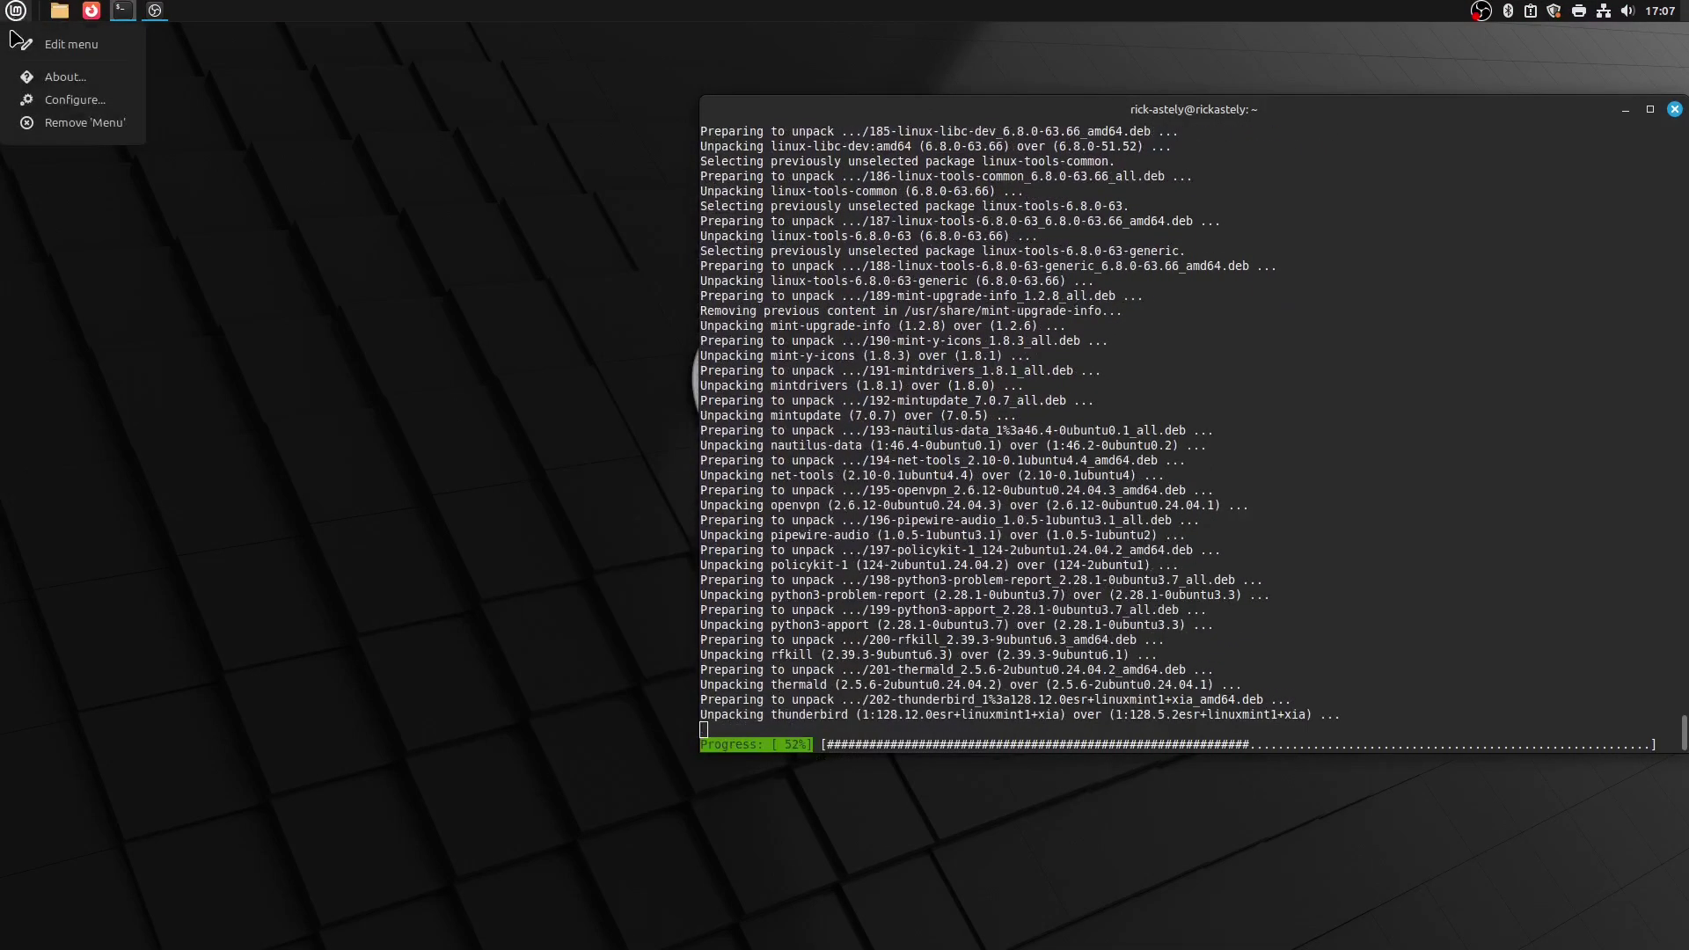
{"action": "left_click", "coordinate": [75, 99]}
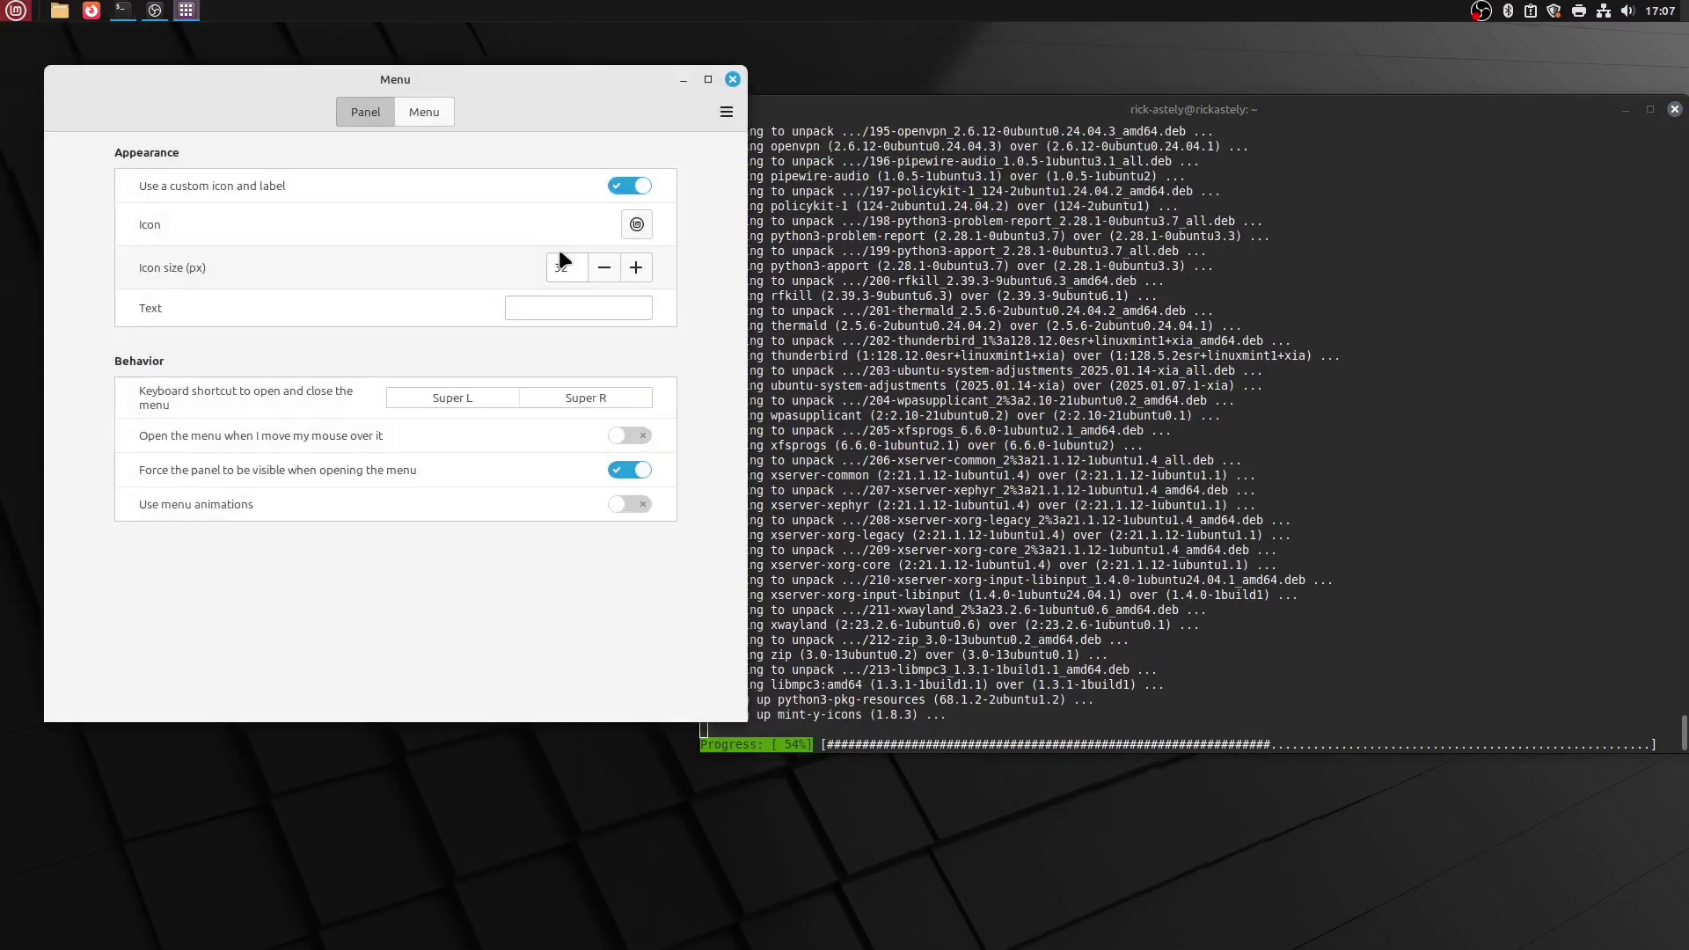
{"action": "left_click", "coordinate": [638, 225]}
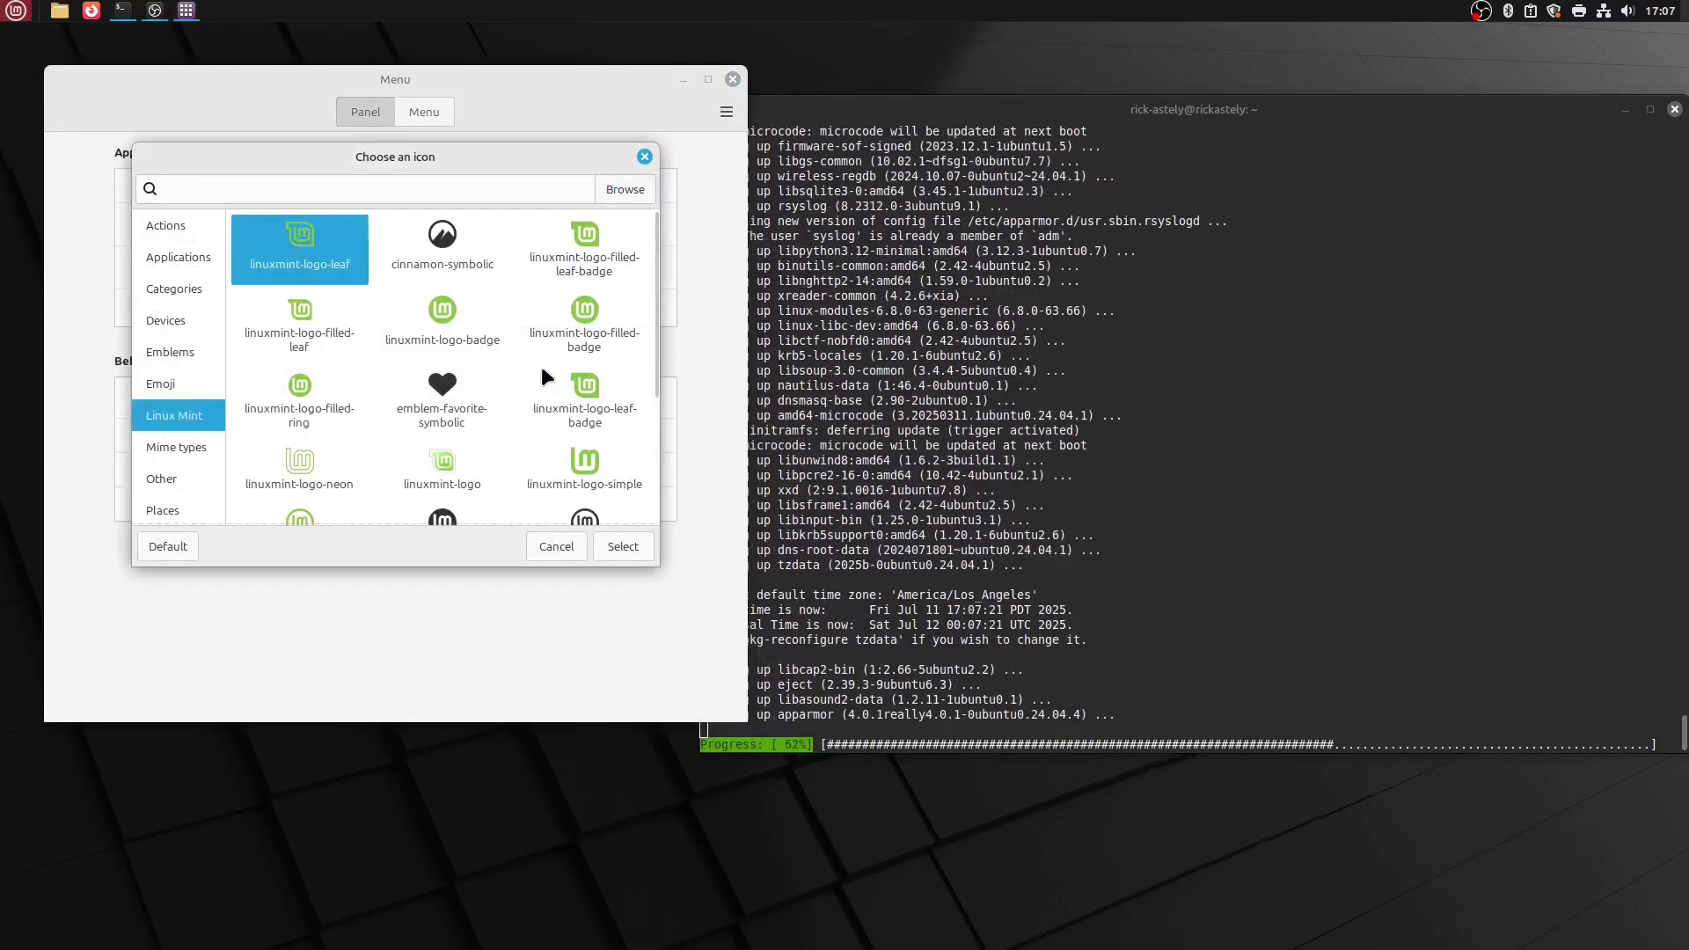
{"action": "scroll", "coordinate": [541, 366], "scroll_direction": "down", "scroll_amount": 1}
{"action": "left_click", "coordinate": [593, 415]}
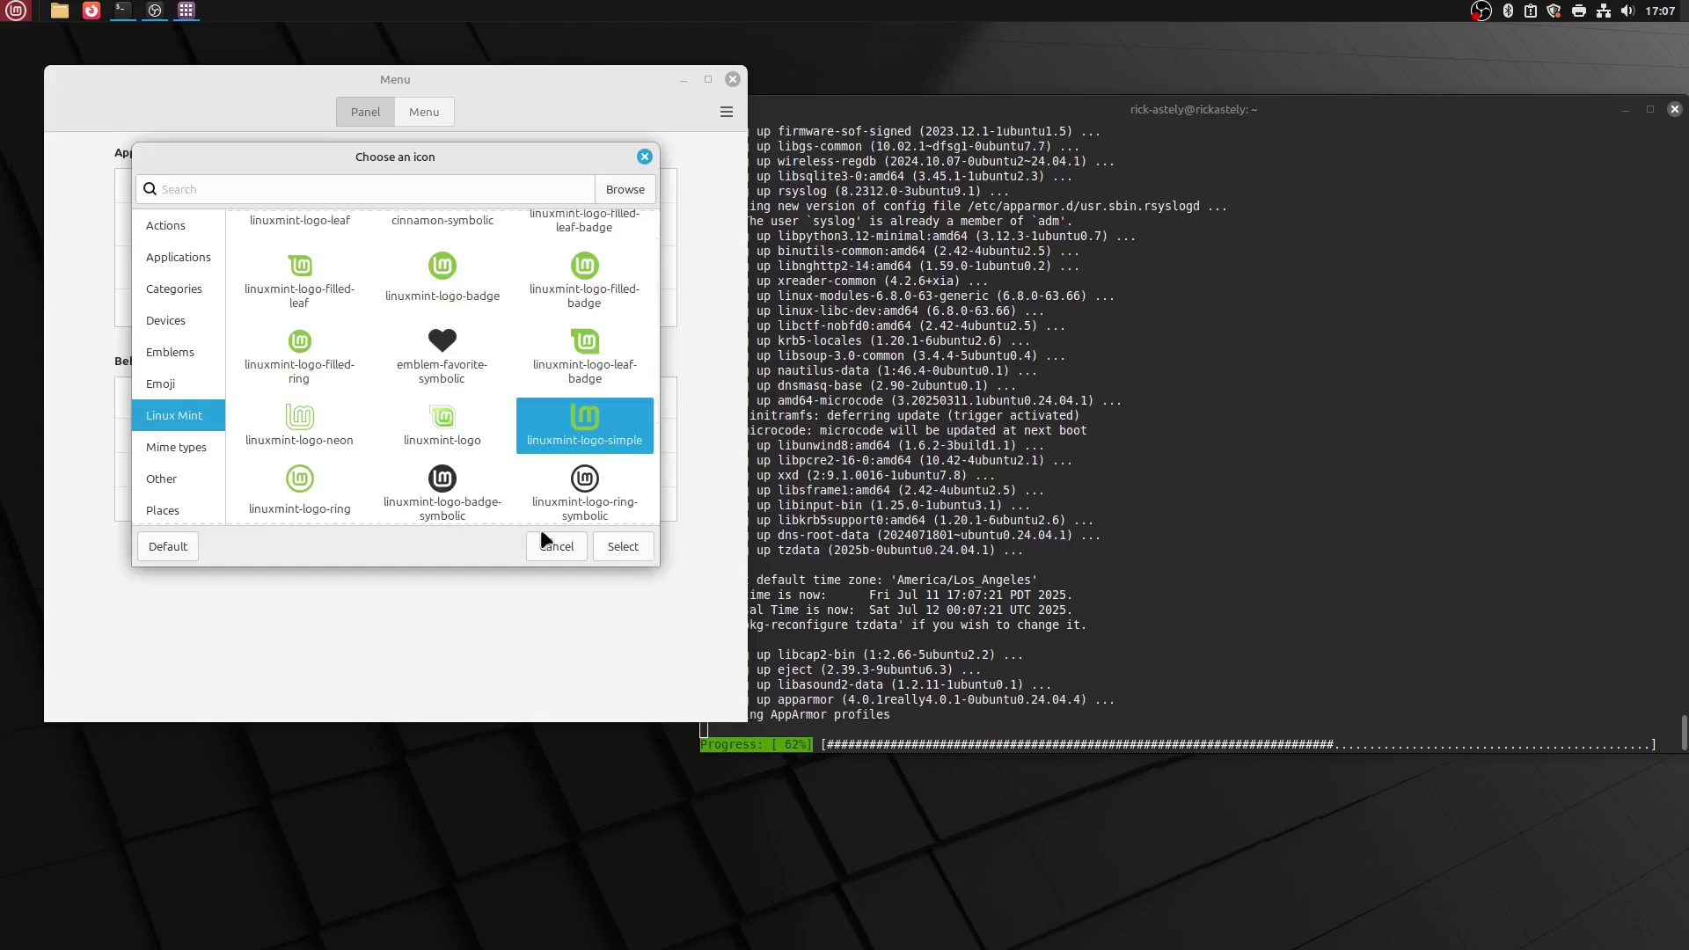
{"action": "left_click", "coordinate": [625, 542]}
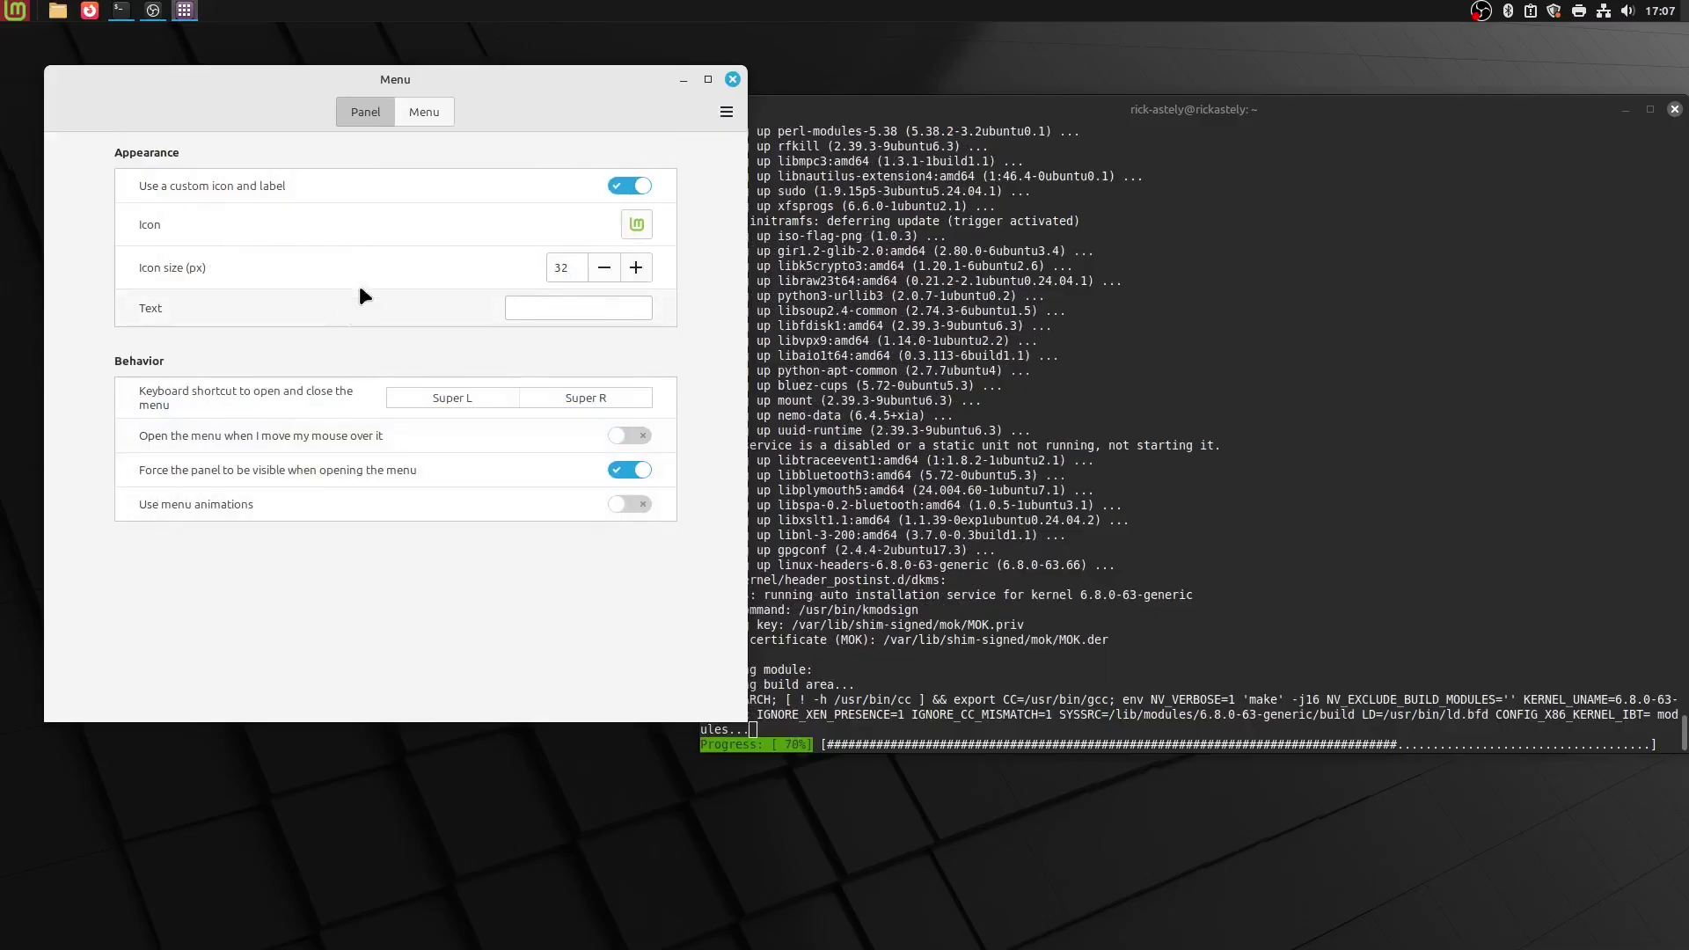
Step: Lower the menu icon size to 22 px and view the Menu tab
{"action": "left_click", "coordinate": [605, 266]}
{"action": "left_click", "coordinate": [604, 267]}
{"action": "left_click", "coordinate": [604, 267]}
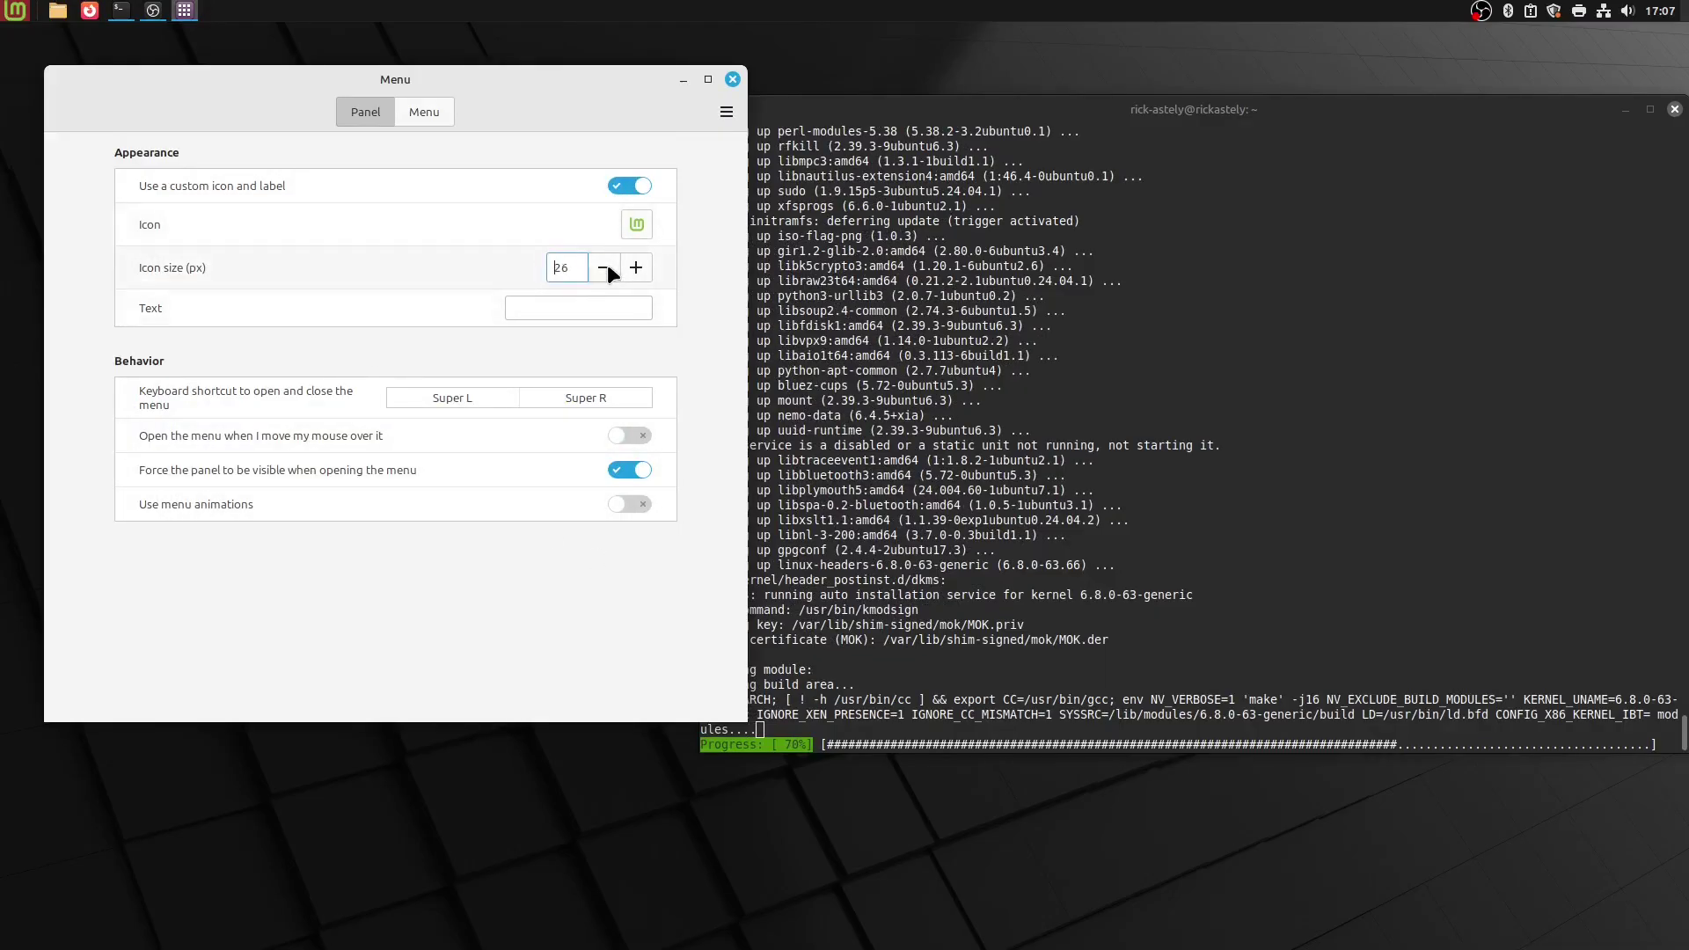
{"action": "left_click", "coordinate": [605, 268]}
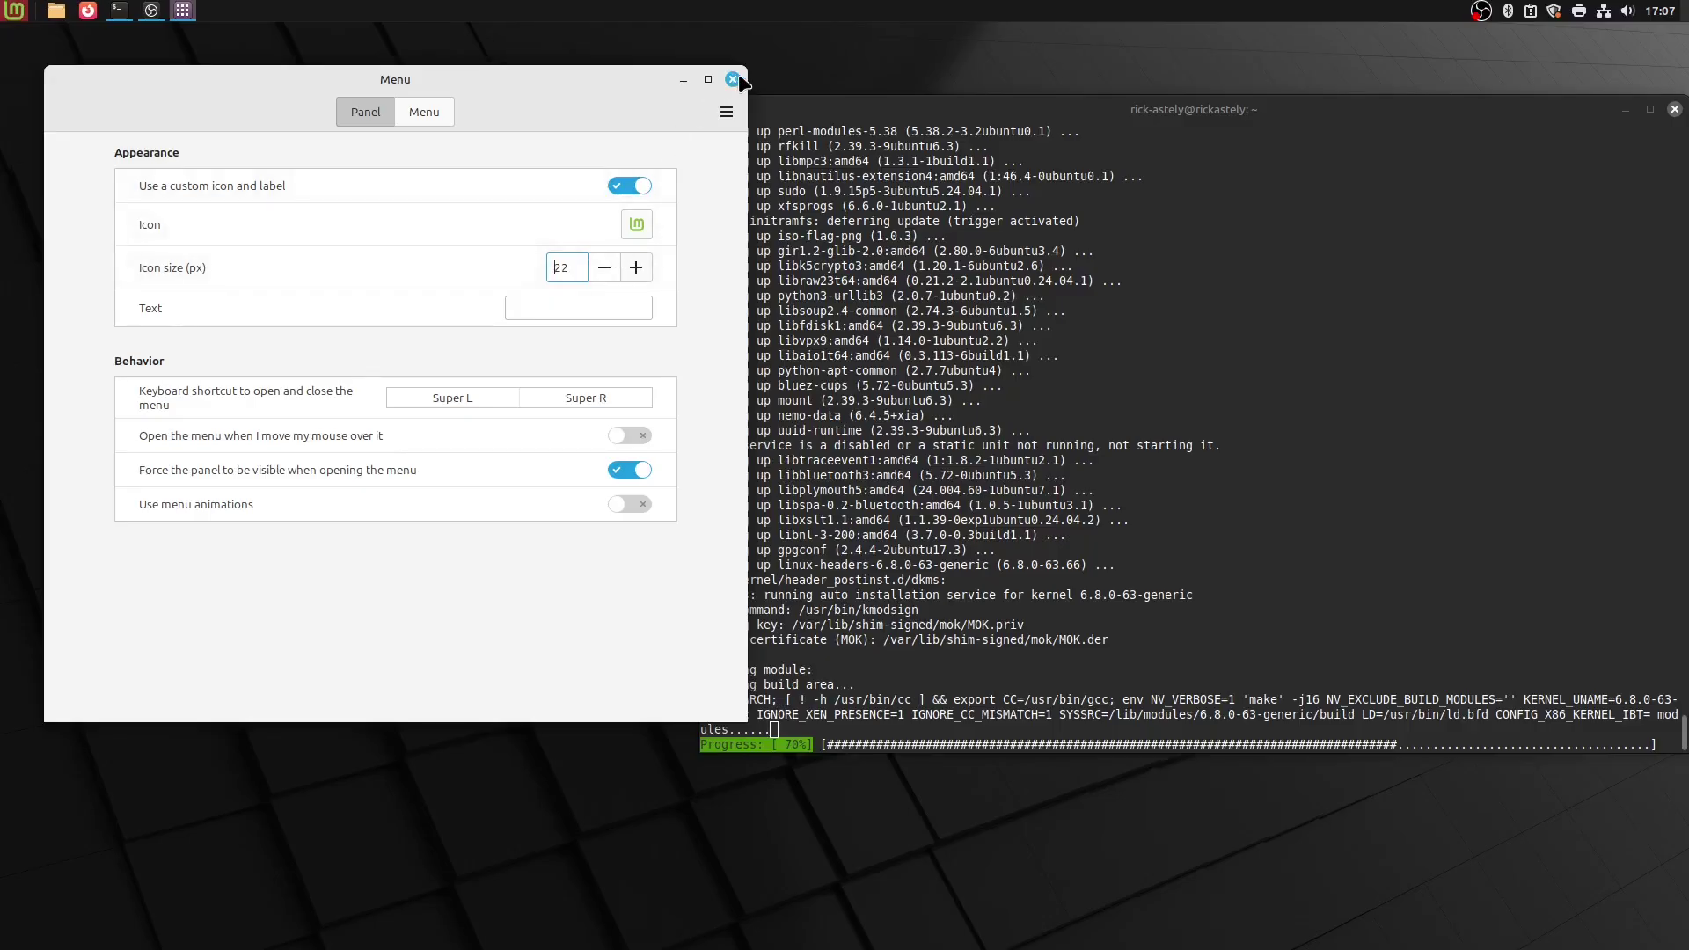
{"action": "left_click", "coordinate": [421, 113]}
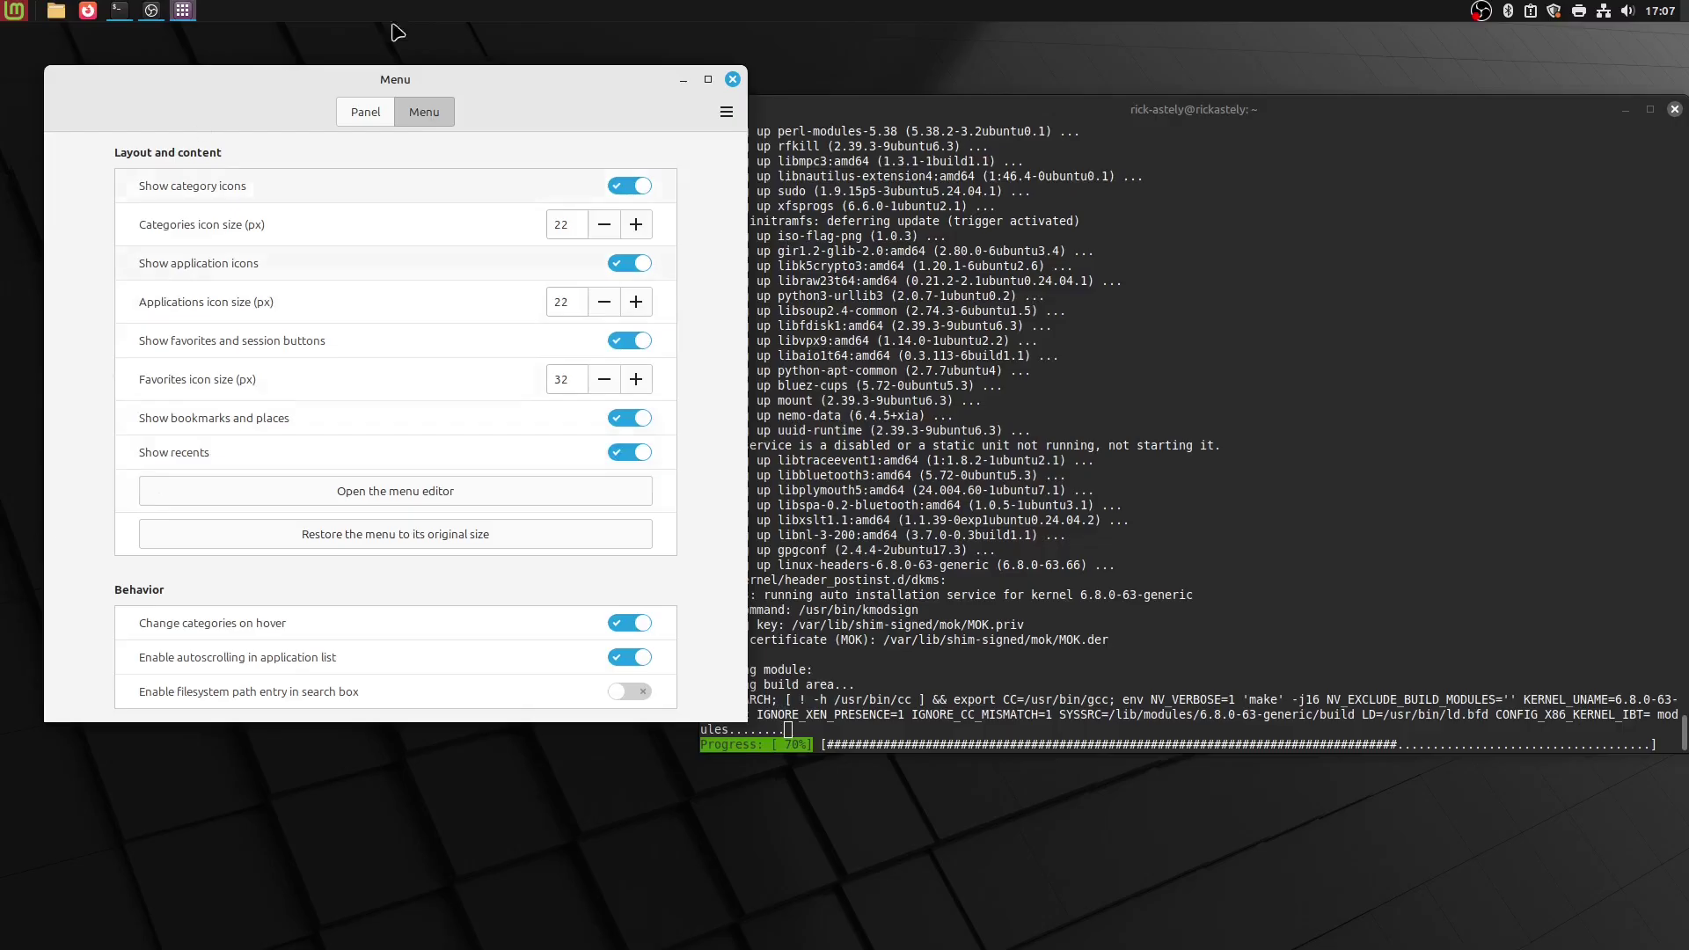
Step: Close the menu settings and enable the firewall with sudo ufw enable
{"action": "left_click", "coordinate": [732, 79]}
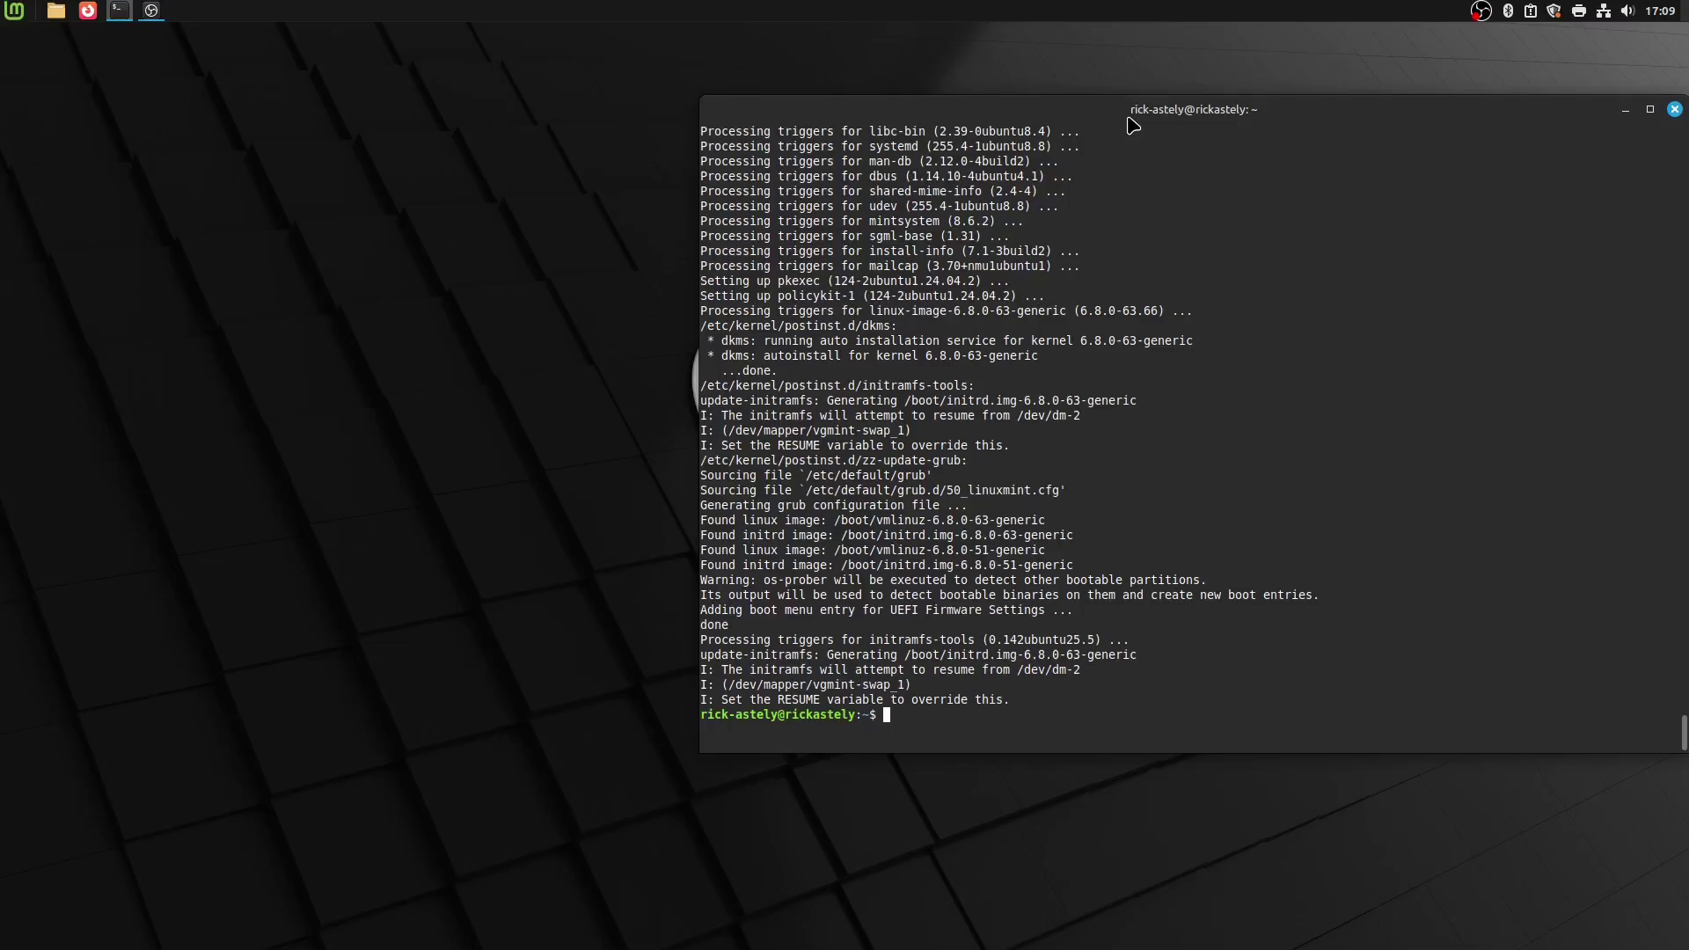
{"action": "type", "text": "sudo ufw enable"}
{"action": "key", "text": "Return"}
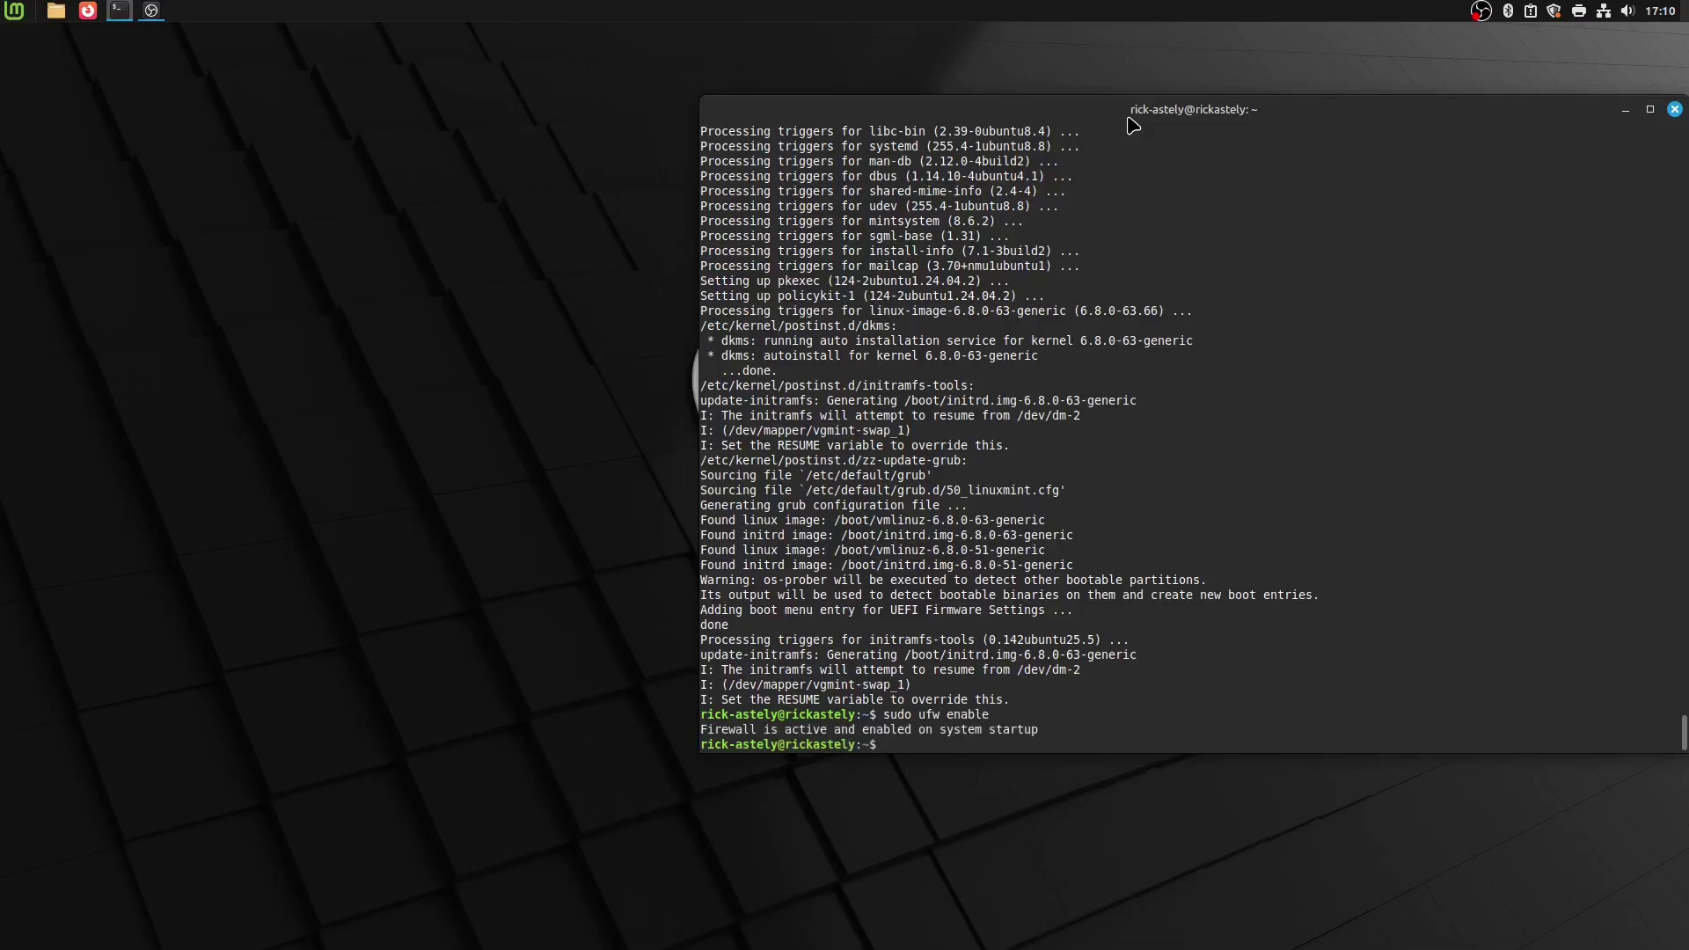
Step: Set ufw's default incoming policy to deny, then begin a sudo nano /etc command
{"action": "type", "text": "sudo ufw default deny"}
{"action": "key", "text": "Return"}
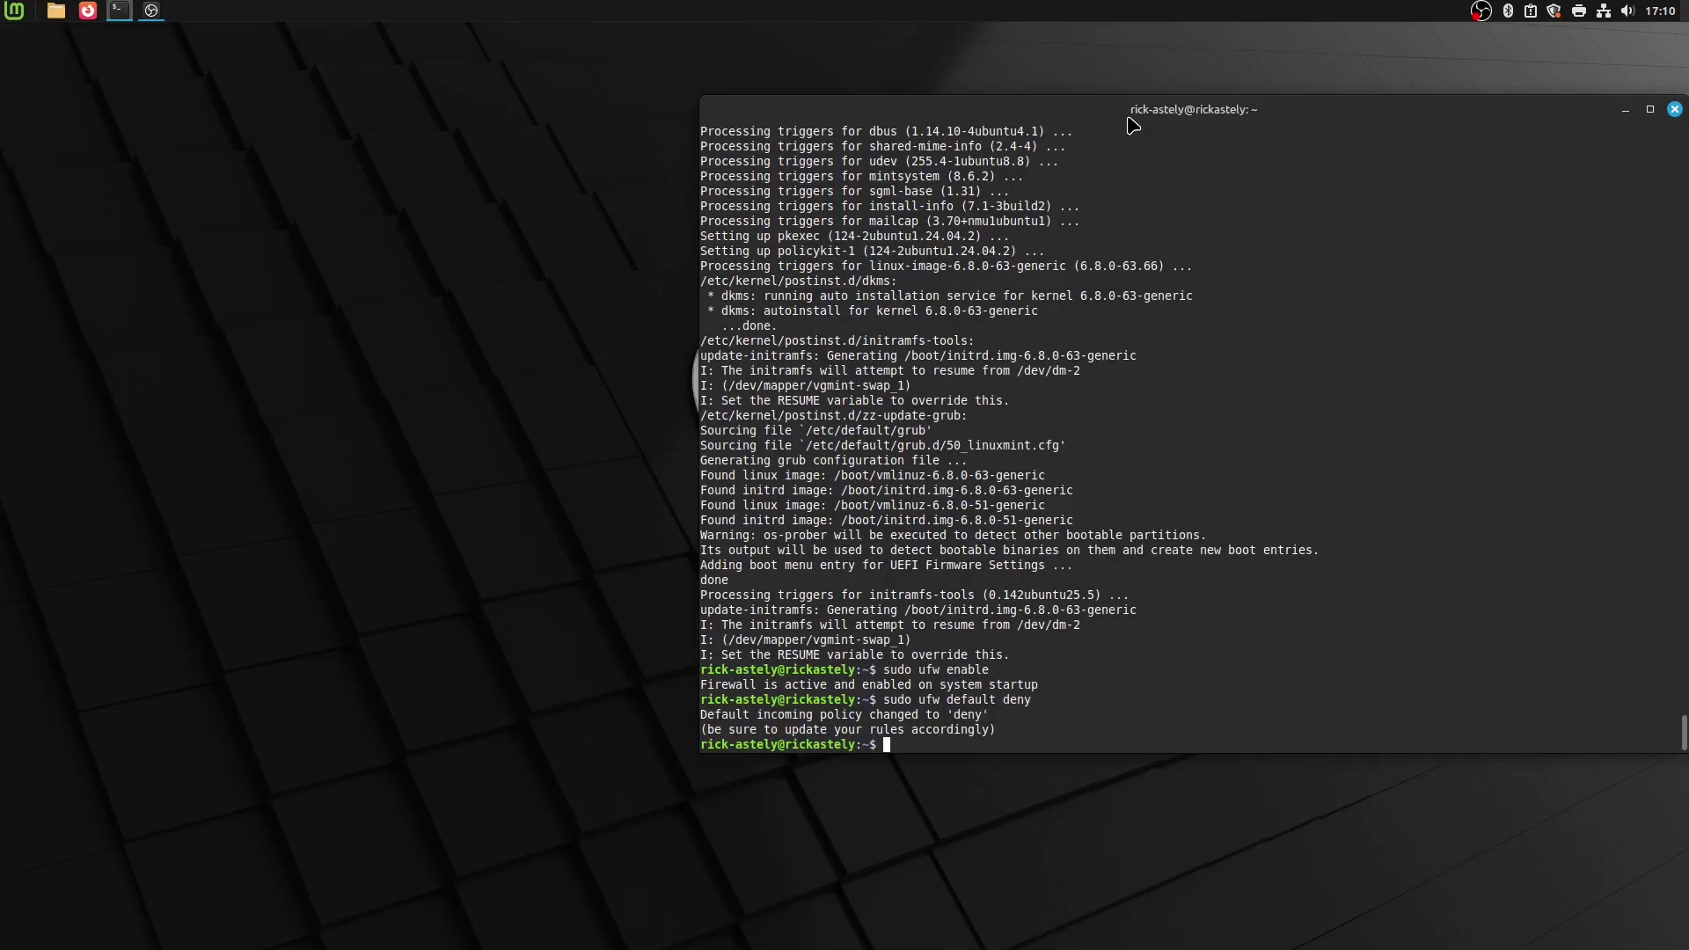
{"action": "type", "text": "sudo nano /etc/def"}
Step: Change into /etc/ufw and clear the terminal screen
{"action": "key", "text": "Tab"}
{"action": "key", "text": "BackSpace"}
{"action": "key", "text": "BackSpace"}
{"action": "key", "text": "BackSpace"}
{"action": "key", "text": "BackSpace"}
{"action": "key", "text": "BackSpace"}
{"action": "key", "text": "BackSpace"}
{"action": "key", "text": "BackSpace"}
{"action": "key", "text": "BackSpace"}
{"action": "key", "text": "BackSpace"}
{"action": "key", "text": "BackSpace"}
{"action": "key", "text": "BackSpace"}
{"action": "key", "text": "BackSpace"}
{"action": "key", "text": "BackSpace"}
{"action": "key", "text": "BackSpace"}
{"action": "key", "text": "BackSpace"}
{"action": "key", "text": "BackSpace"}
{"action": "key", "text": "BackSpace"}
{"action": "key", "text": "BackSpace"}
{"action": "key", "text": "BackSpace"}
{"action": "key", "text": "BackSpace"}
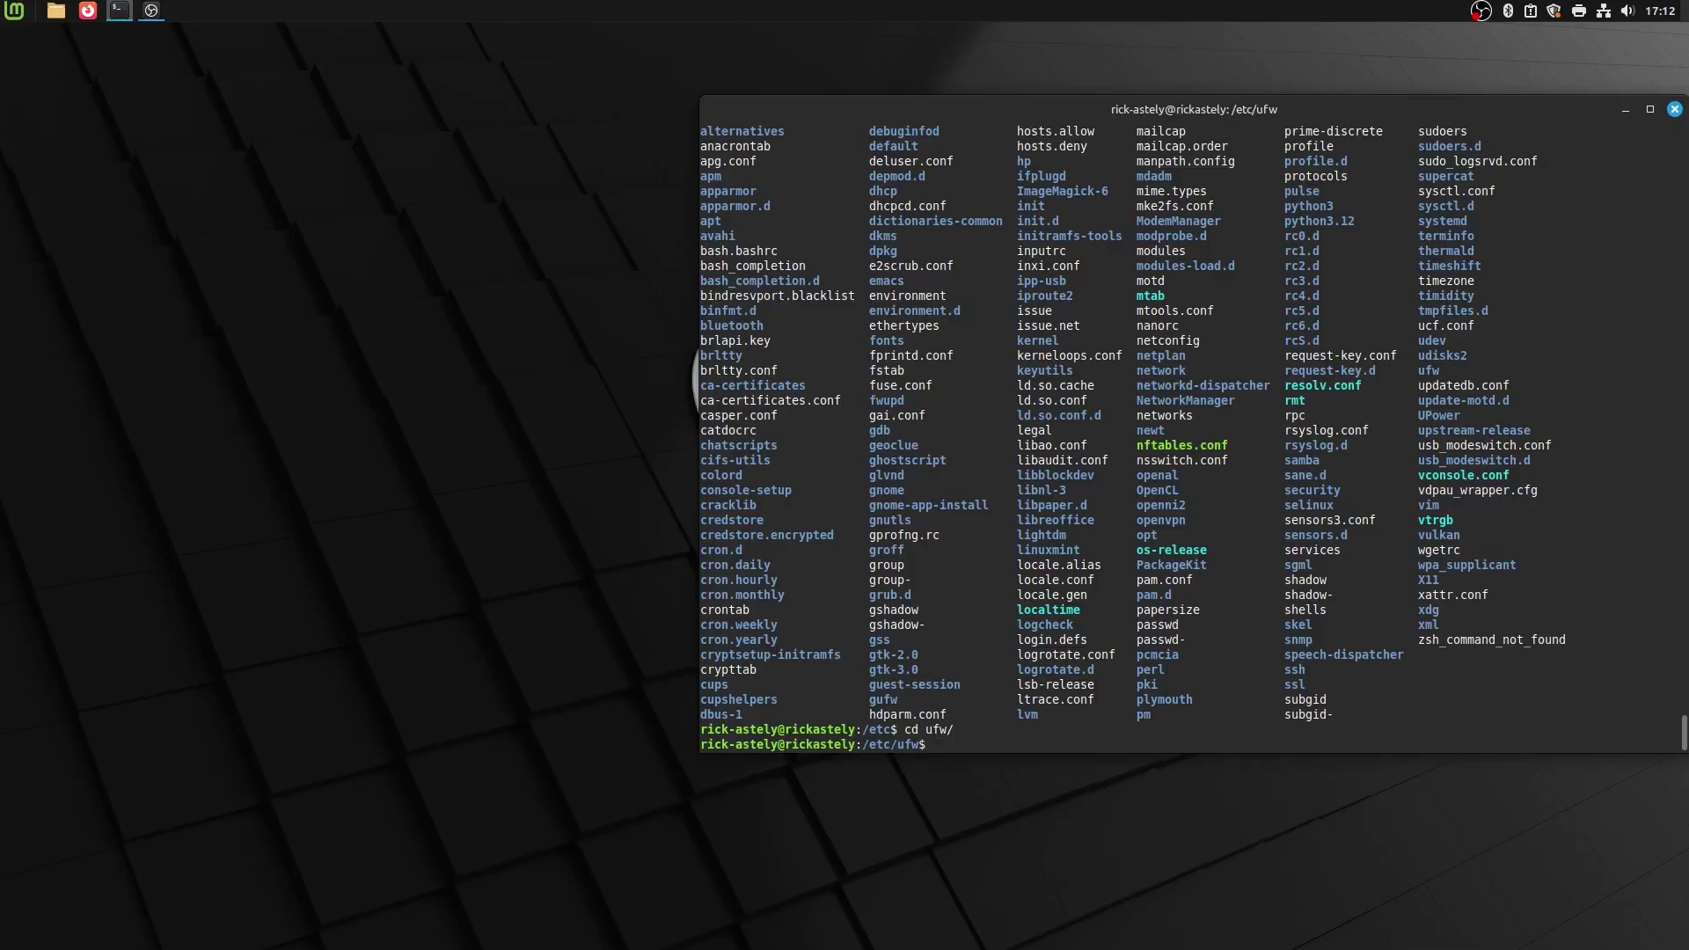
{"action": "type", "text": "c"}
{"action": "type", "text": "ar"}
{"action": "key", "text": "Return"}
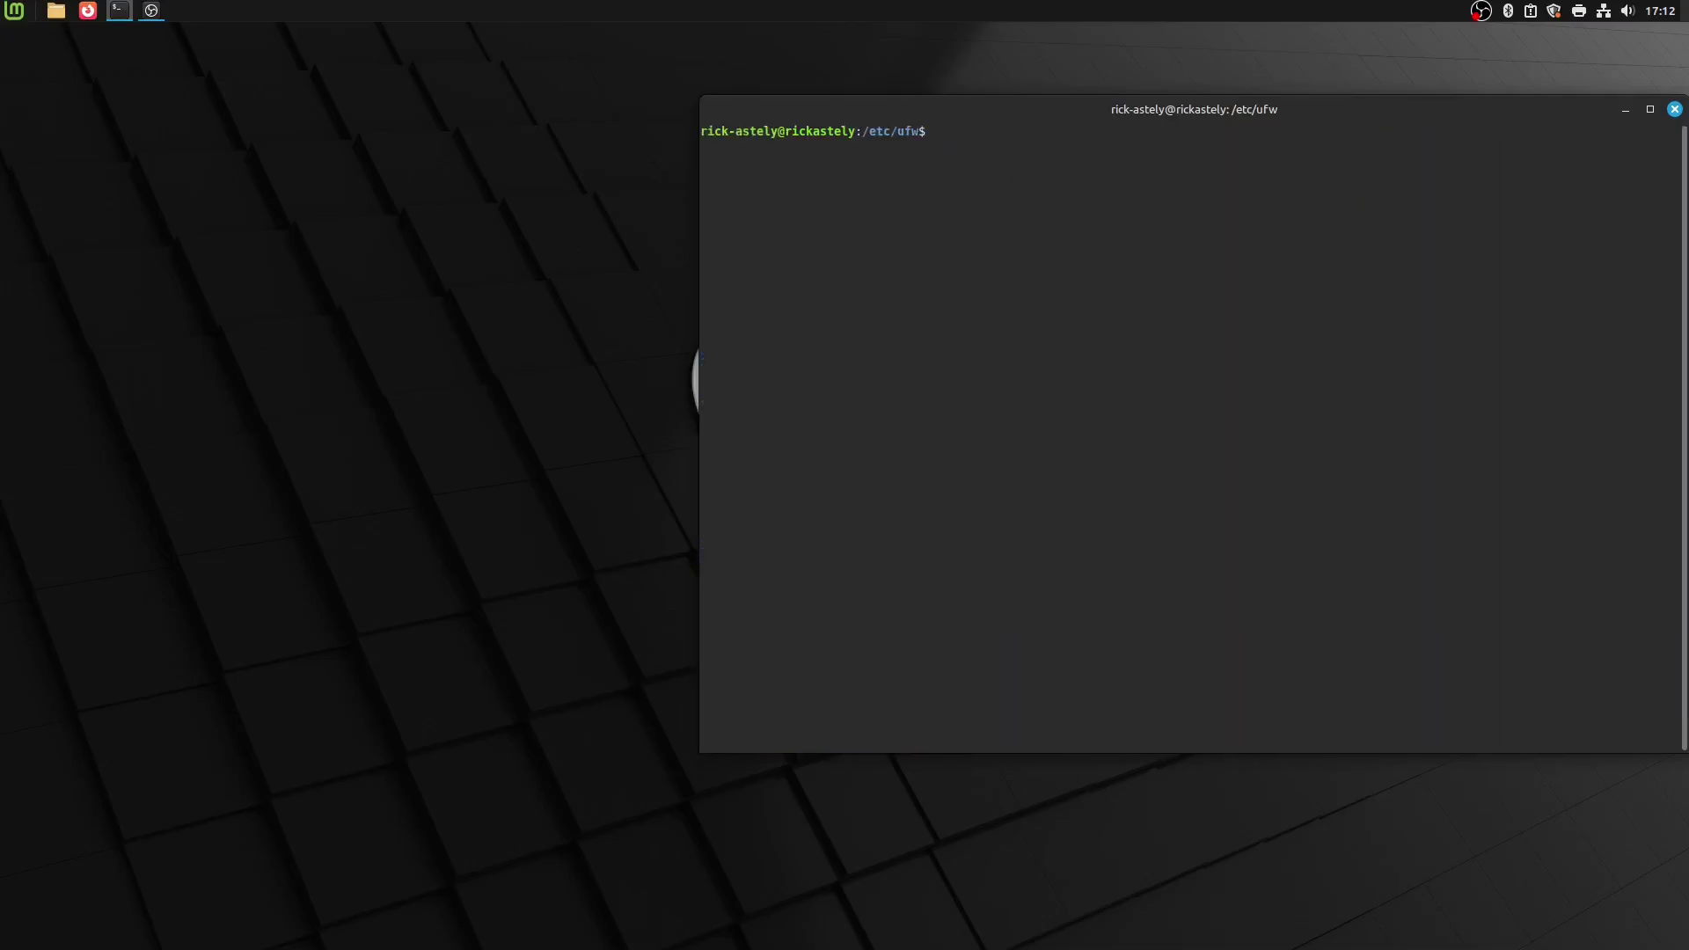
Step: List the ufw folder's files and enter 'sudo nano before.rules'
{"action": "type", "text": "ls"}
{"action": "key", "text": "Return"}
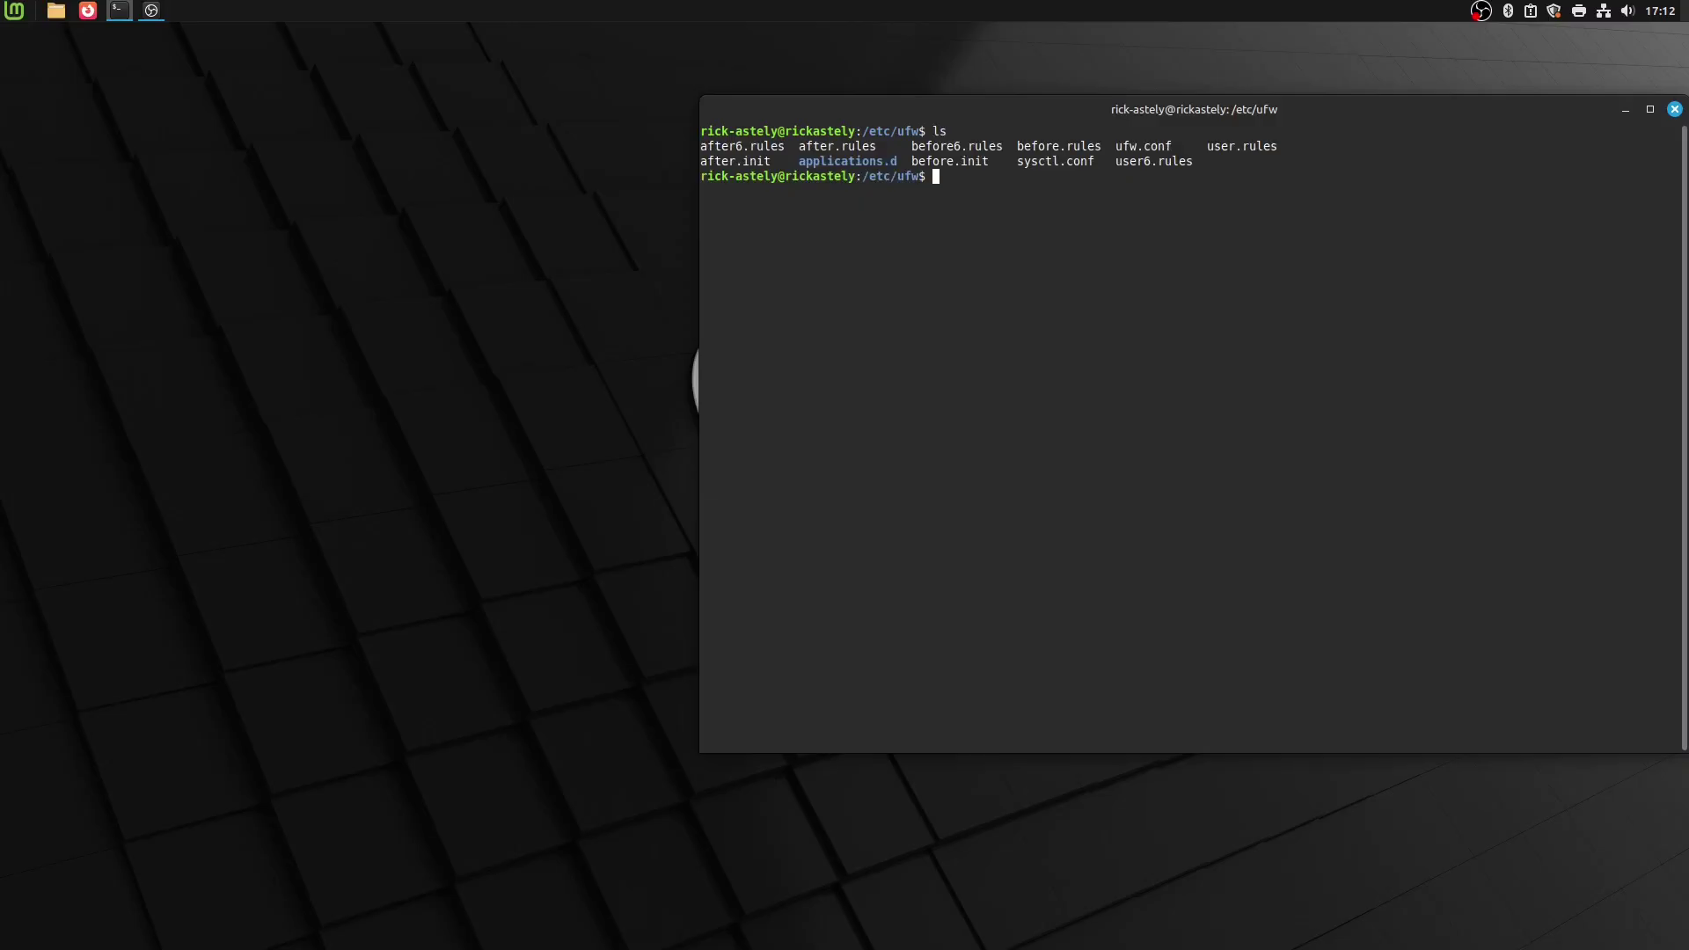
{"action": "type", "text": "sudo nano before.rules"}
Step: Open before.rules in nano and go to the 'ok icmp codes for INPUT' rules
{"action": "key", "text": "Return"}
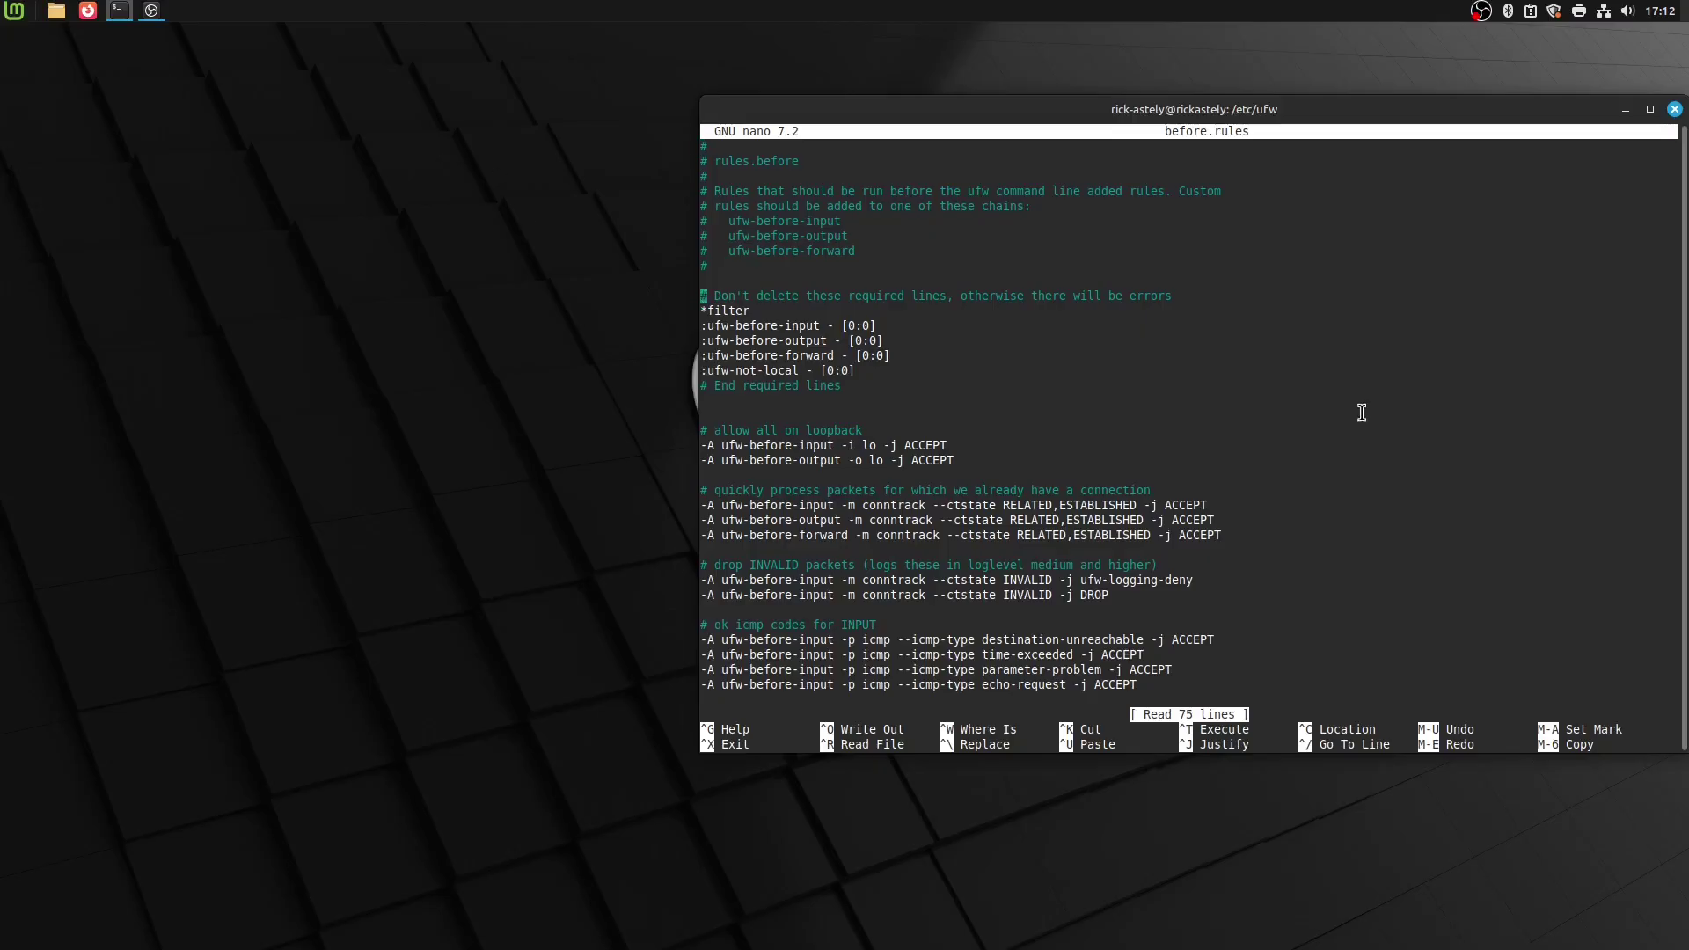
{"action": "scroll", "coordinate": [1361, 413], "scroll_direction": "down", "scroll_amount": 12}
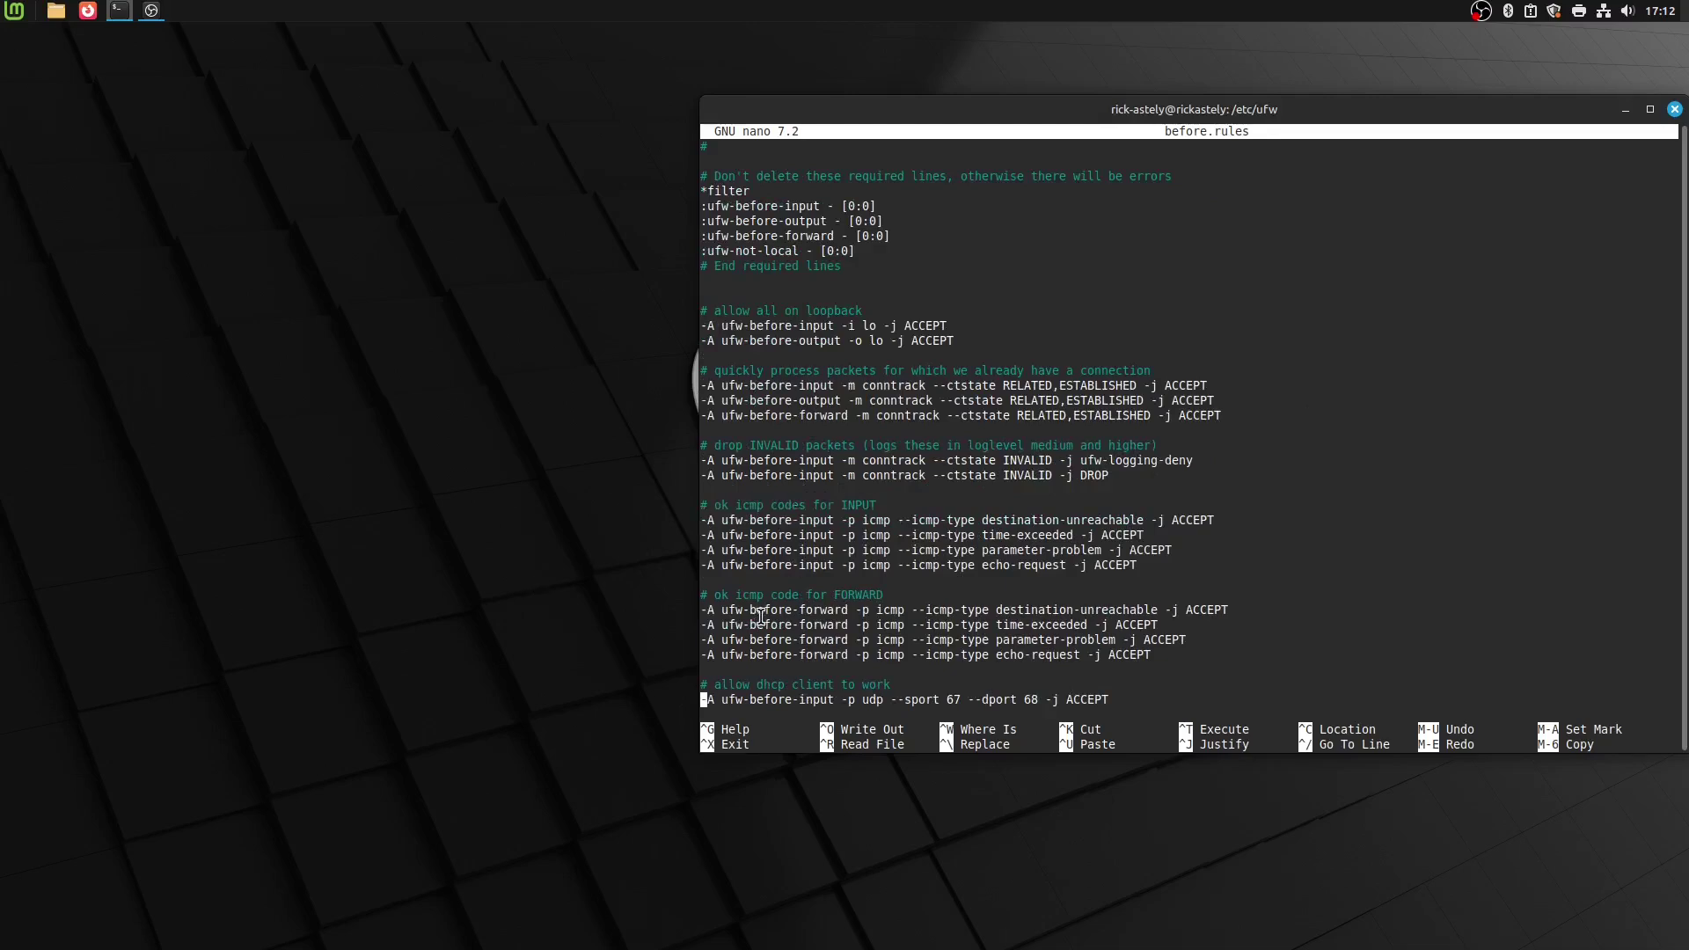
{"action": "scroll", "coordinate": [761, 617], "scroll_direction": "up", "scroll_amount": 3}
{"action": "key", "text": "Up"}
{"action": "key", "text": "Up"}
{"action": "key", "text": "Up"}
{"action": "key", "text": "Down"}
Step: Prefix the four ICMP INPUT rules, including time-exceeded, parameter-problem and echo-request, with #
{"action": "type", "text": "#"}
{"action": "key", "text": "Left"}
{"action": "type", "text": "#"}
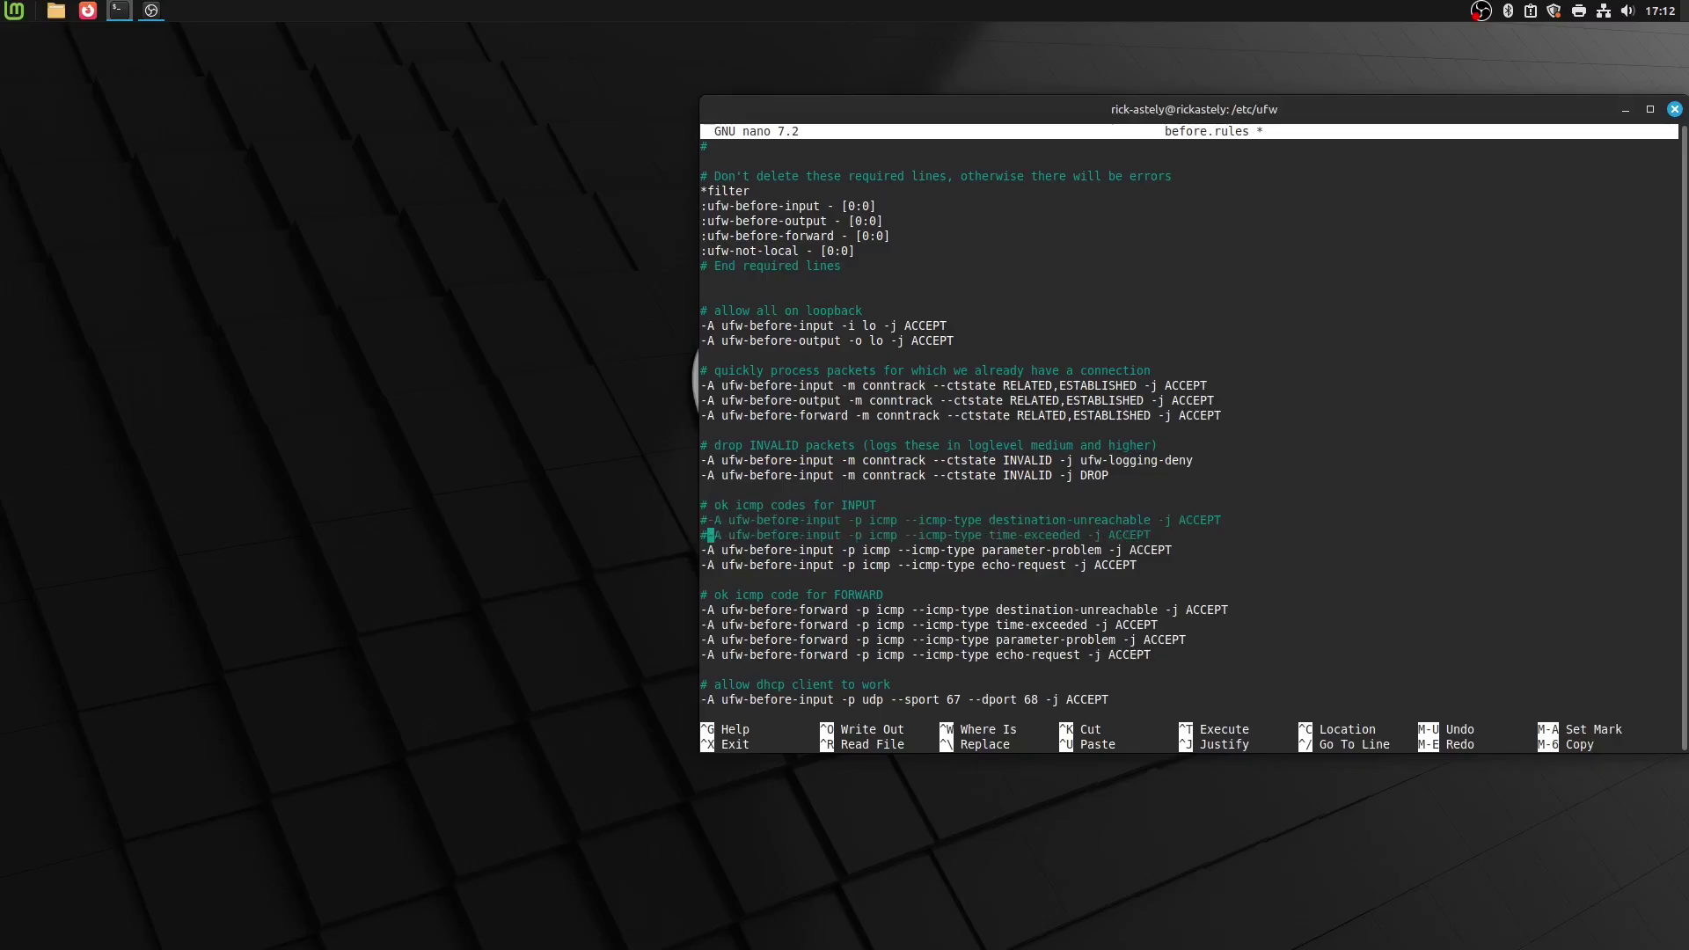
{"action": "key", "text": "Down"}
{"action": "key", "text": "Left"}
{"action": "type", "text": "#"}
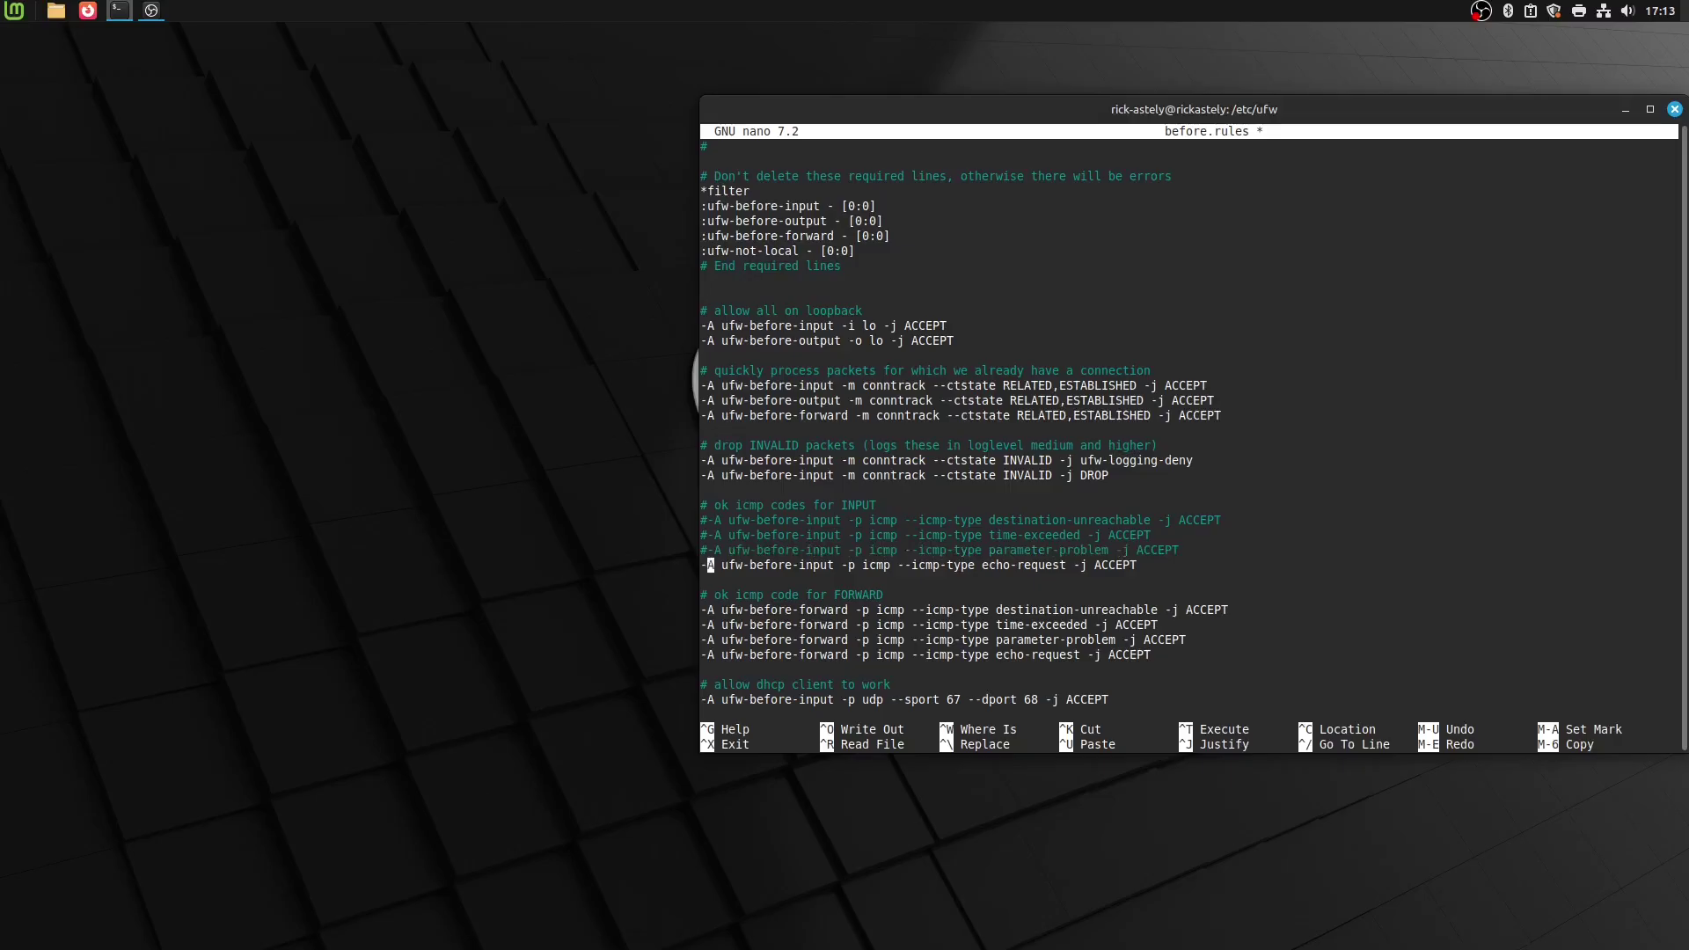
{"action": "key", "text": "Left"}
{"action": "type", "text": "#"}
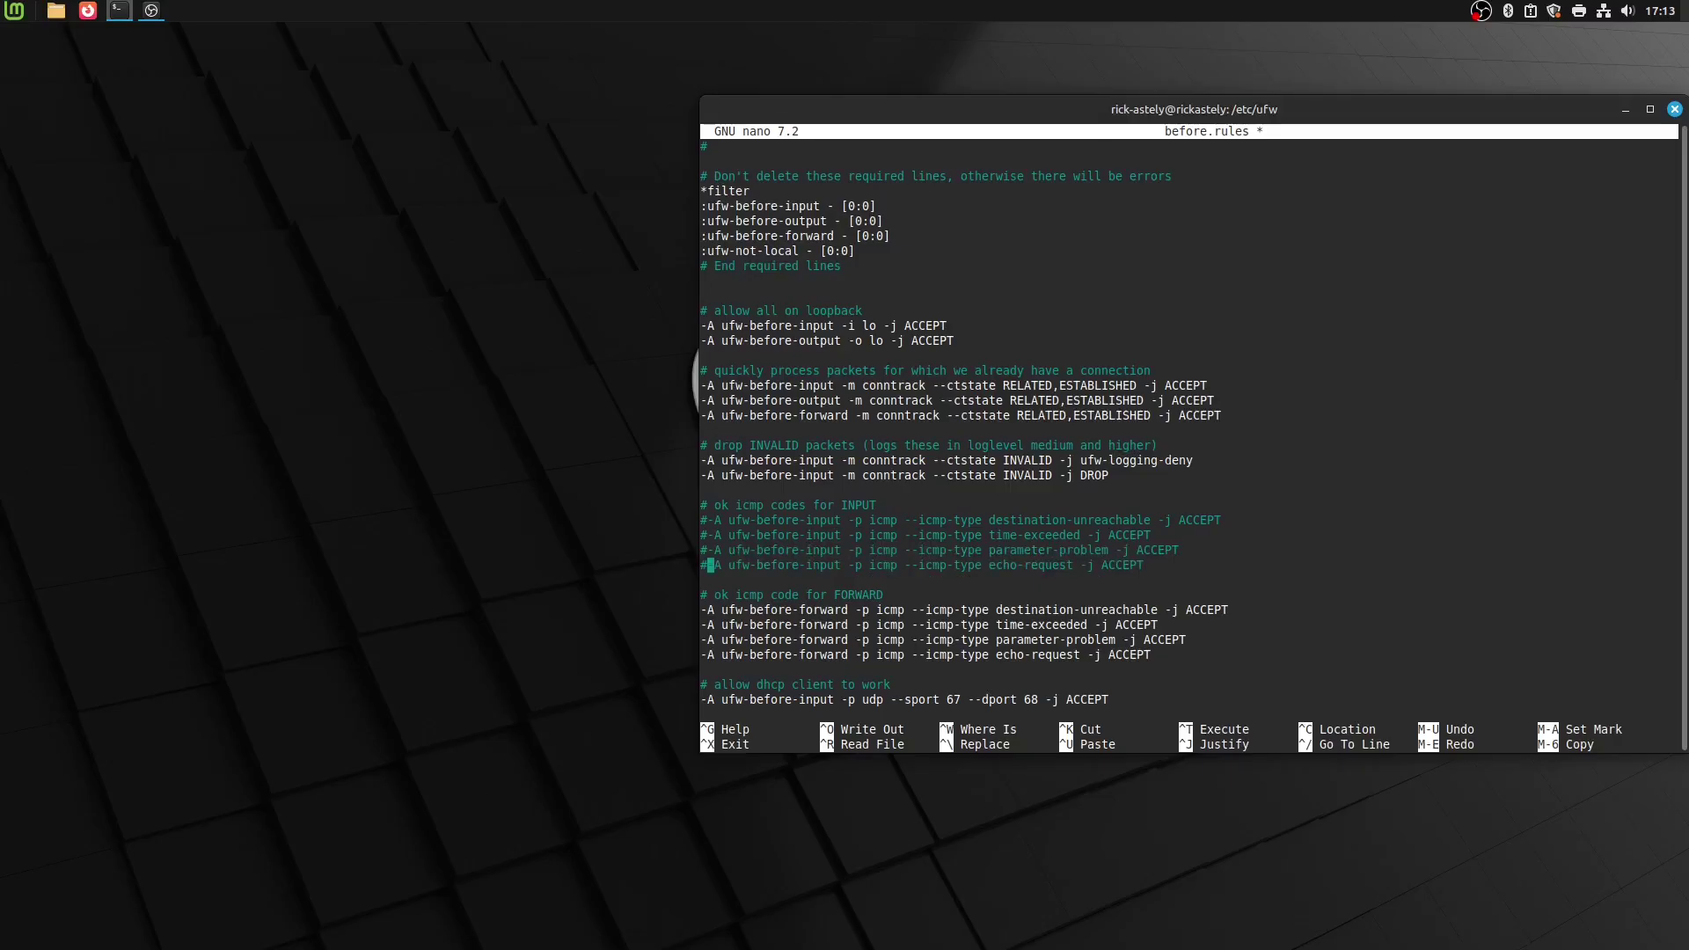
Step: Save the edited before.rules under its own name and exit nano
{"action": "key", "text": "ctrl+c"}
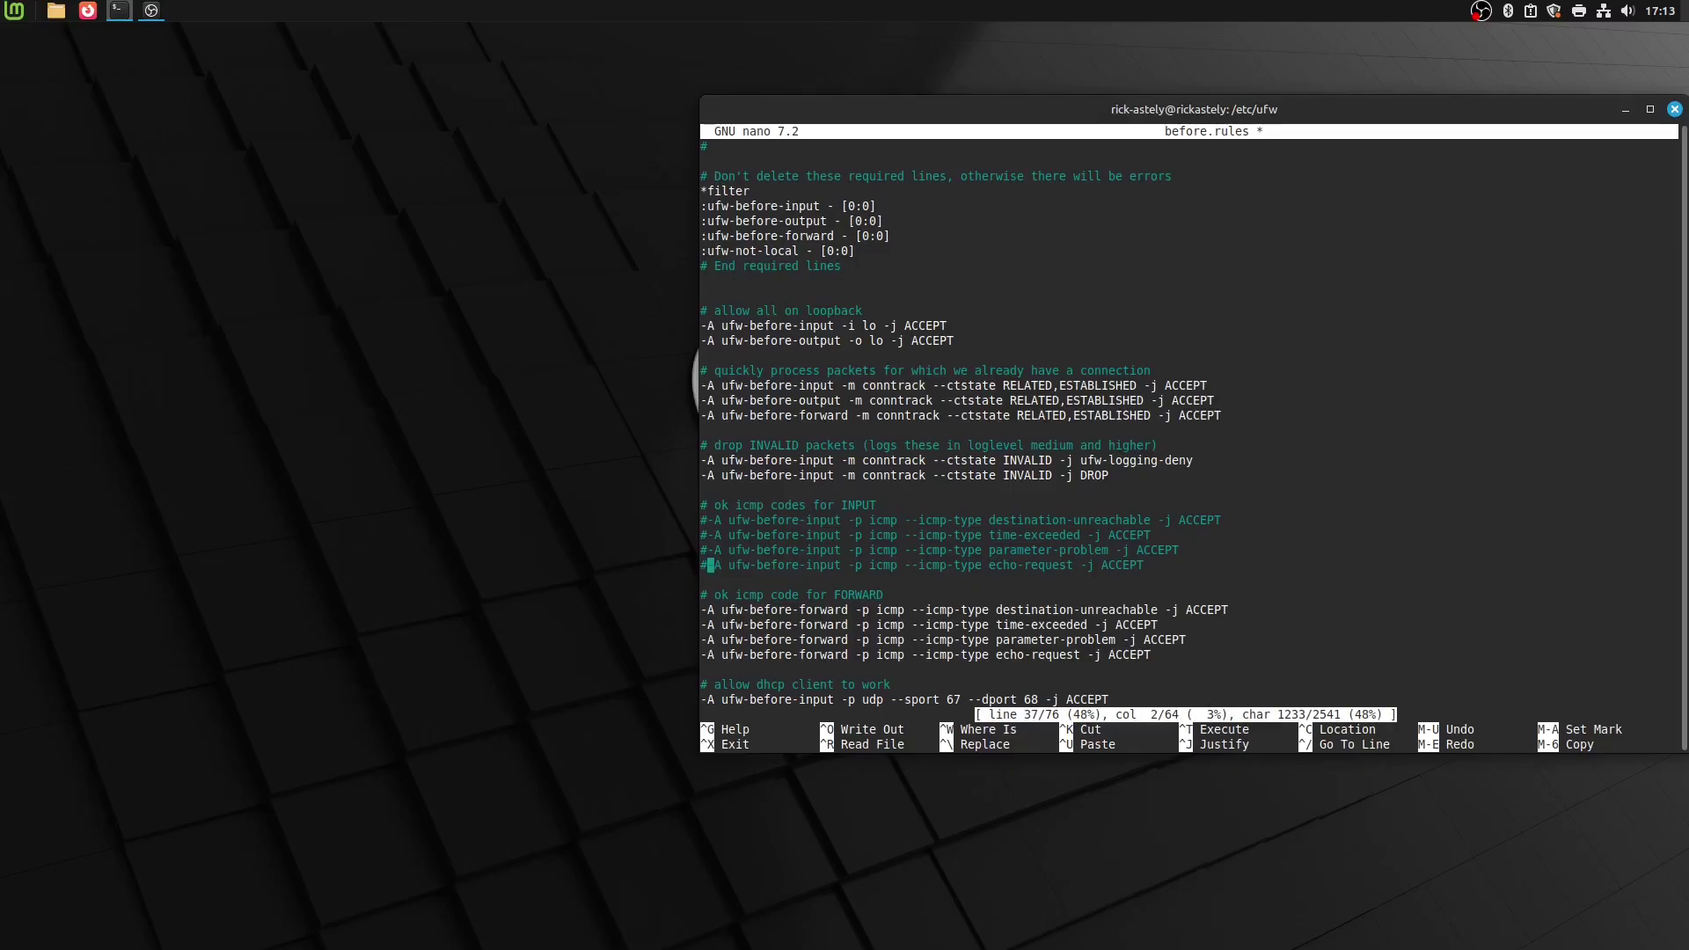
{"action": "key", "text": "ctrl+x"}
{"action": "key", "text": "y"}
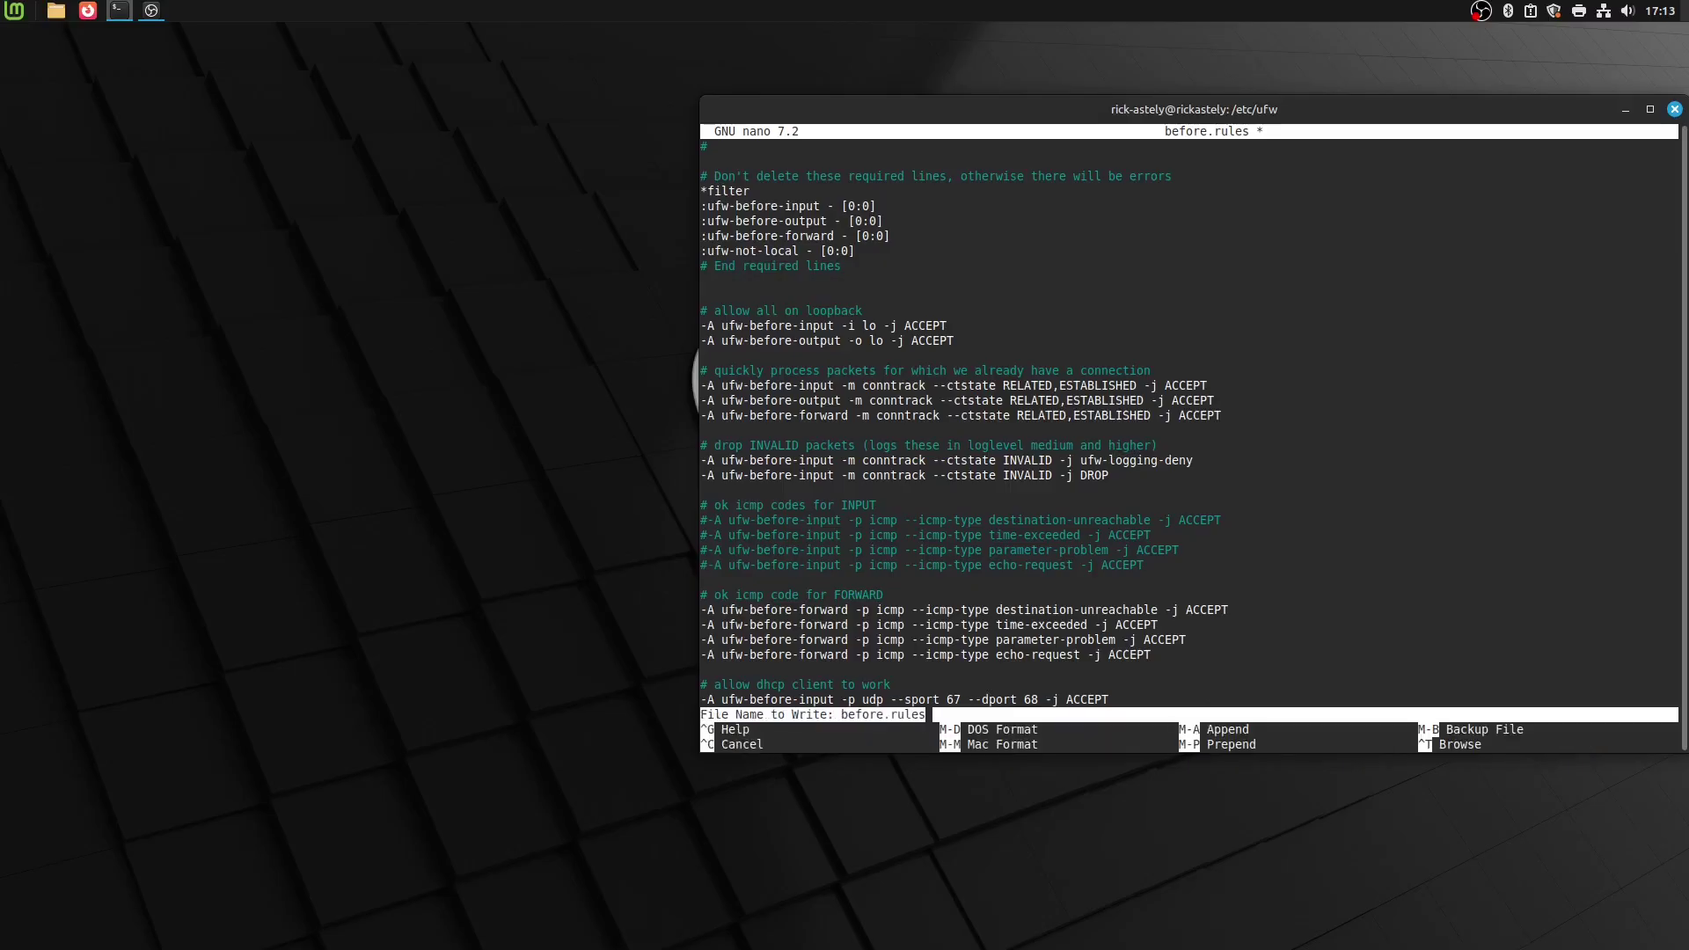
{"action": "key", "text": "Return"}
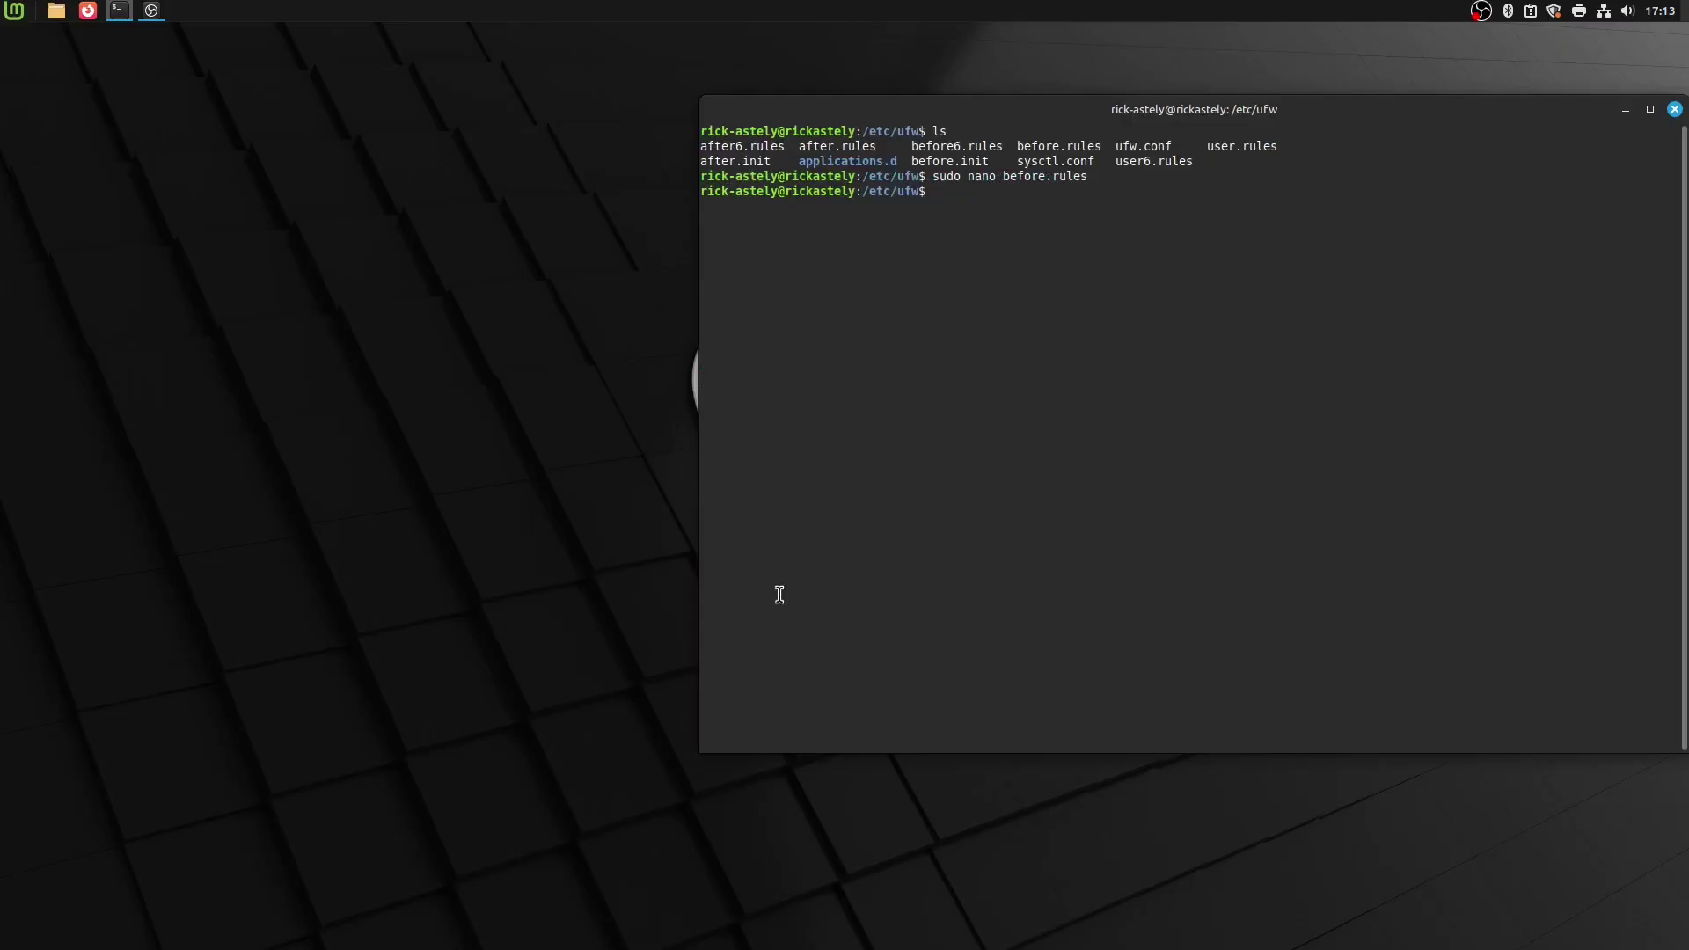
Step: Run 'sudo apt install vim neofetch figlet' in the terminal, then exit the shell
{"action": "left_click", "coordinate": [156, 12]}
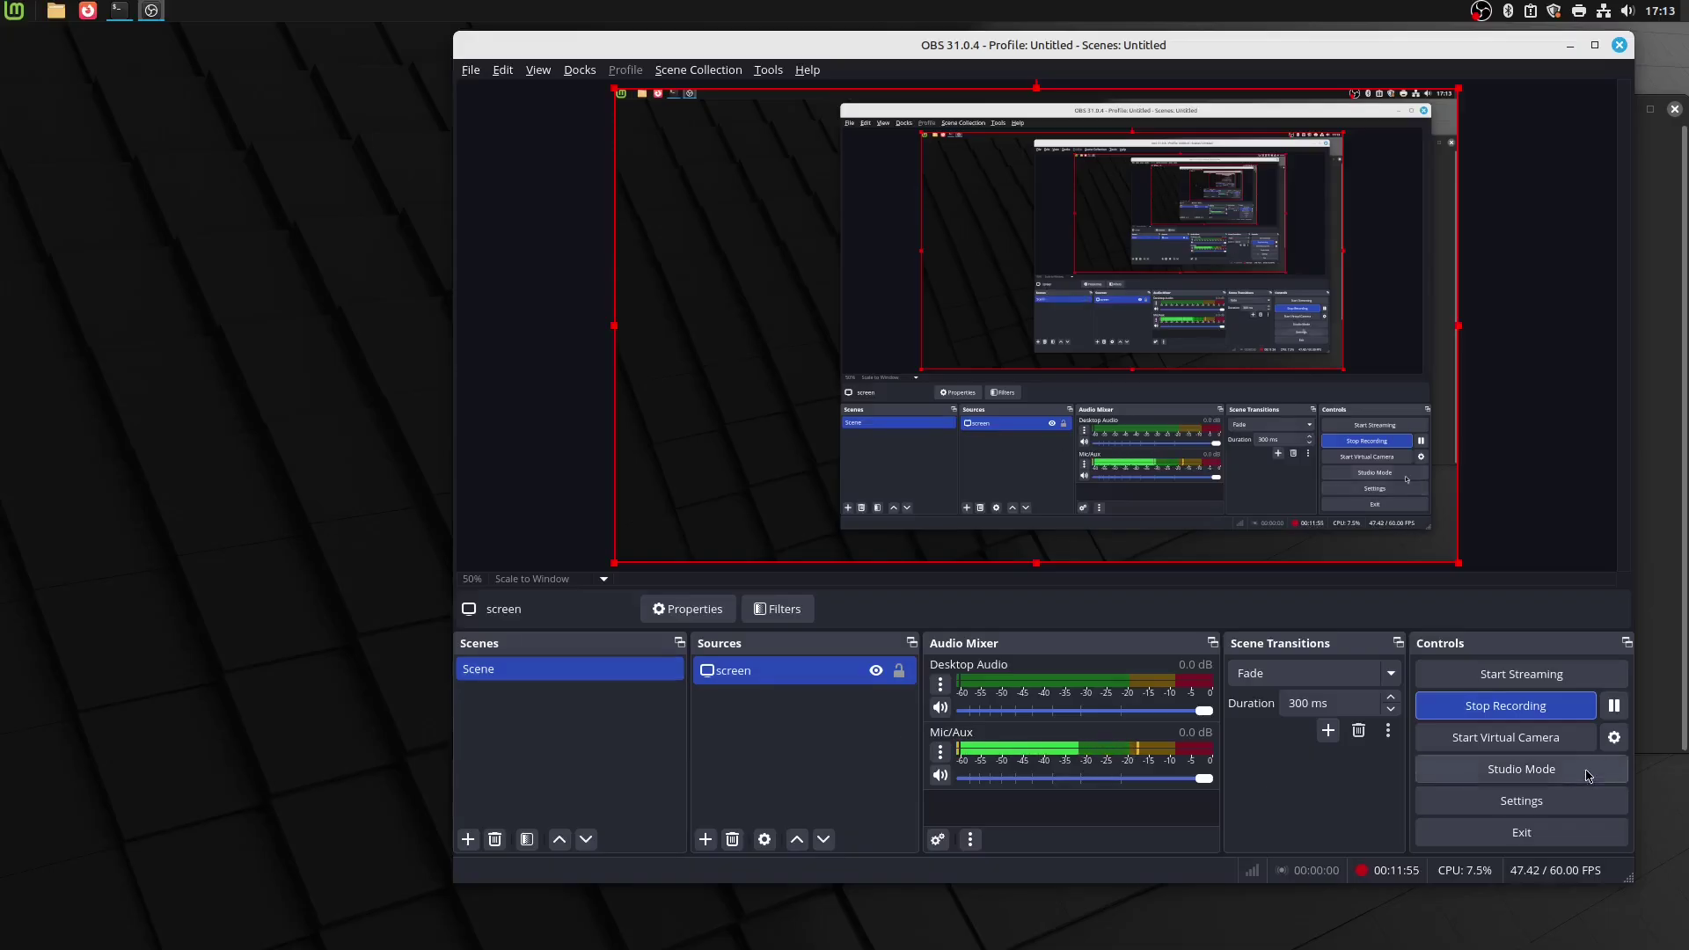
{"action": "left_click", "coordinate": [119, 9]}
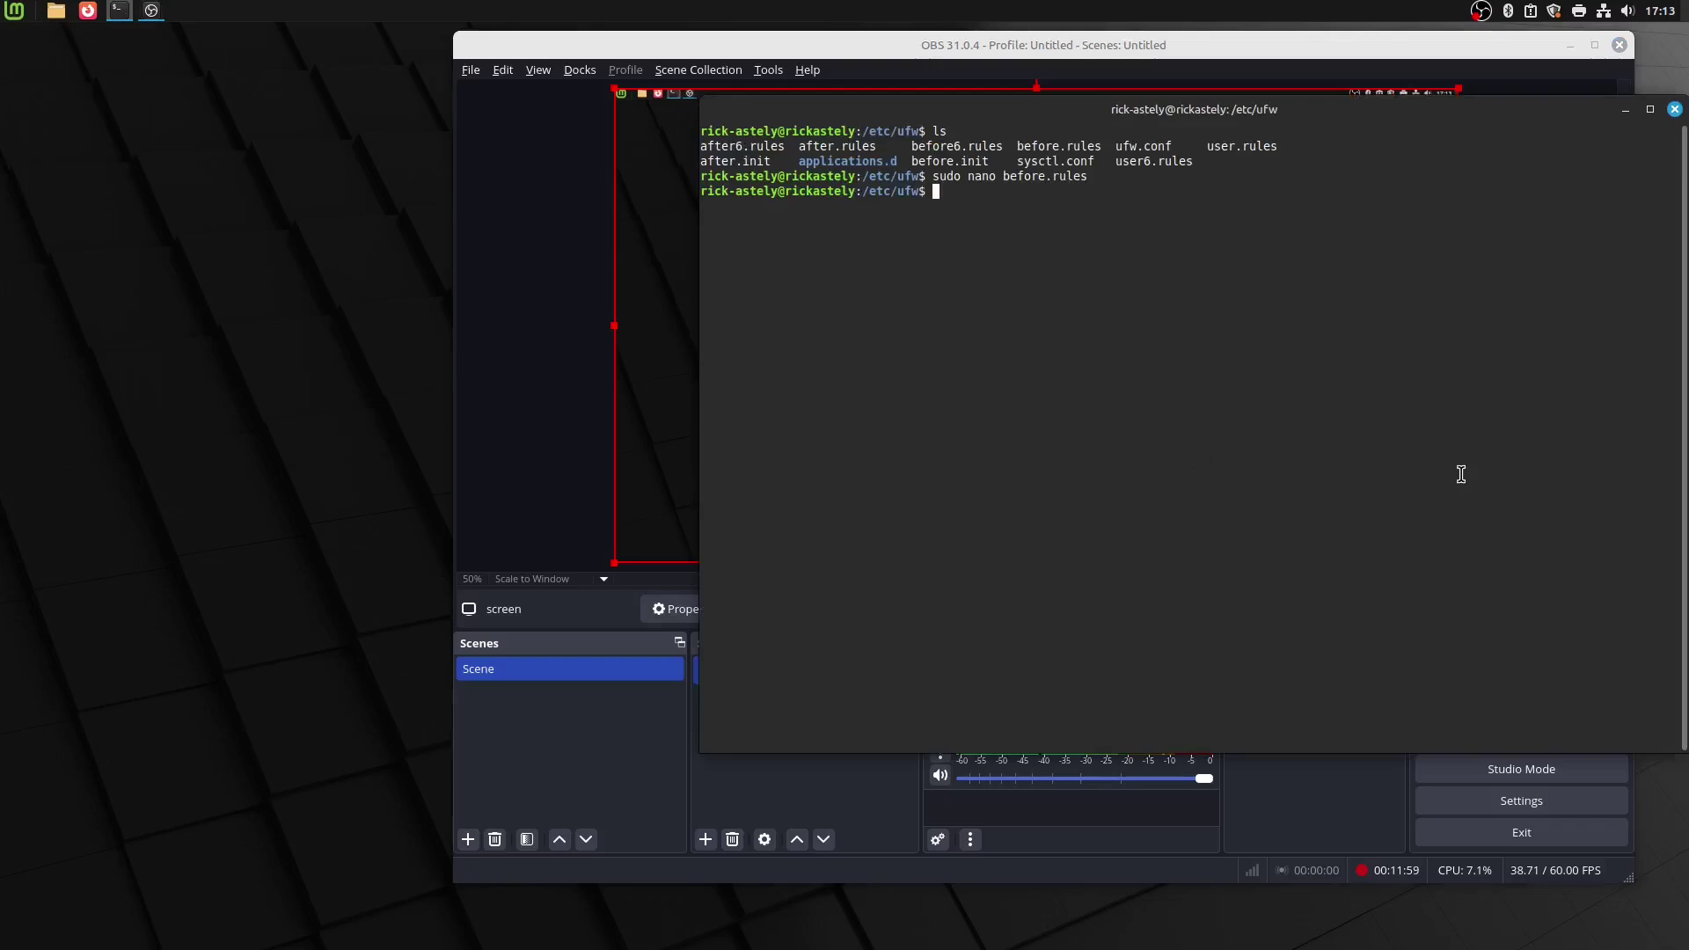
{"action": "type", "text": "sudo apt install "}
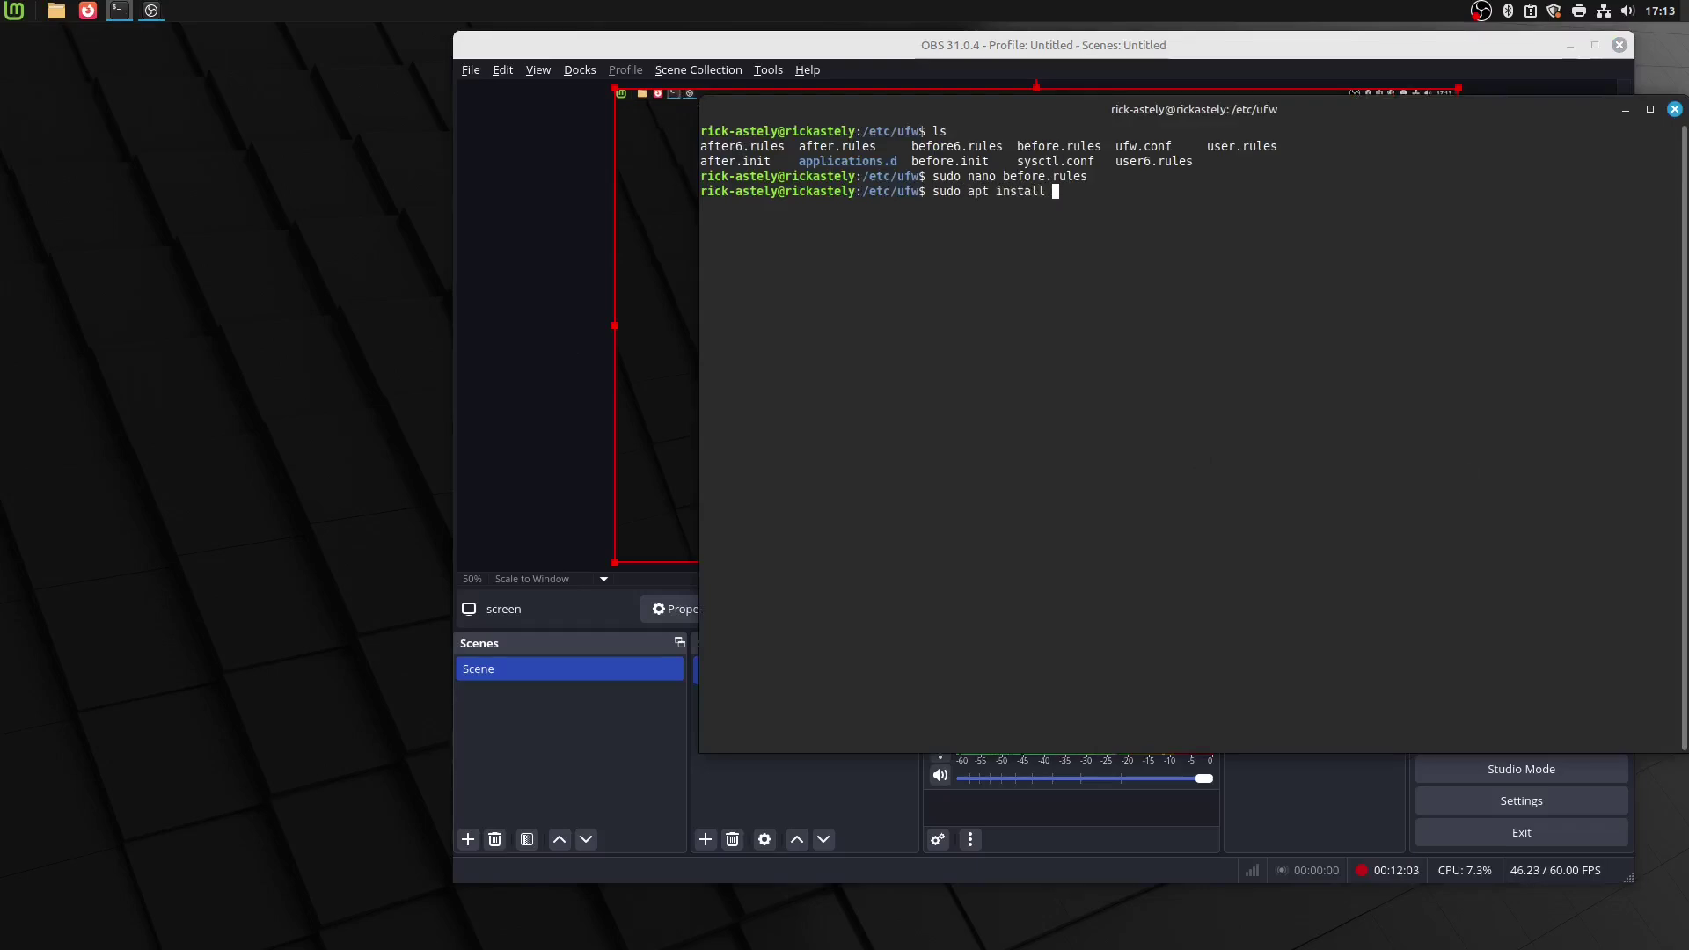
{"action": "type", "text": "vim"}
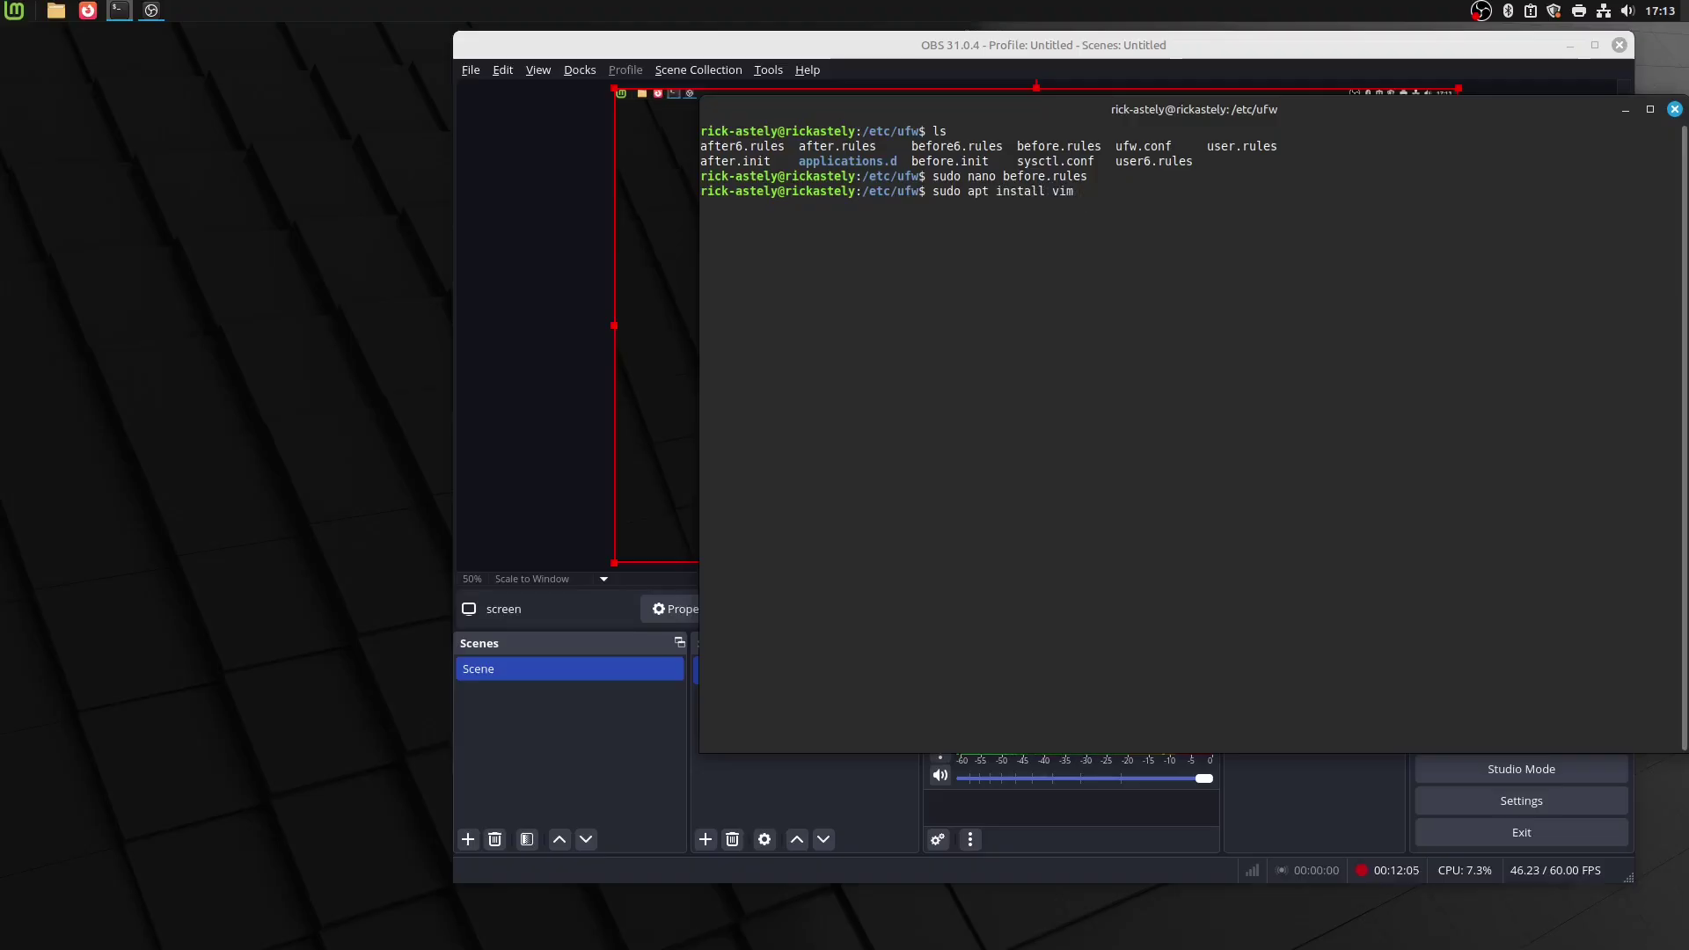
{"action": "type", "text": " neofetch figlet"}
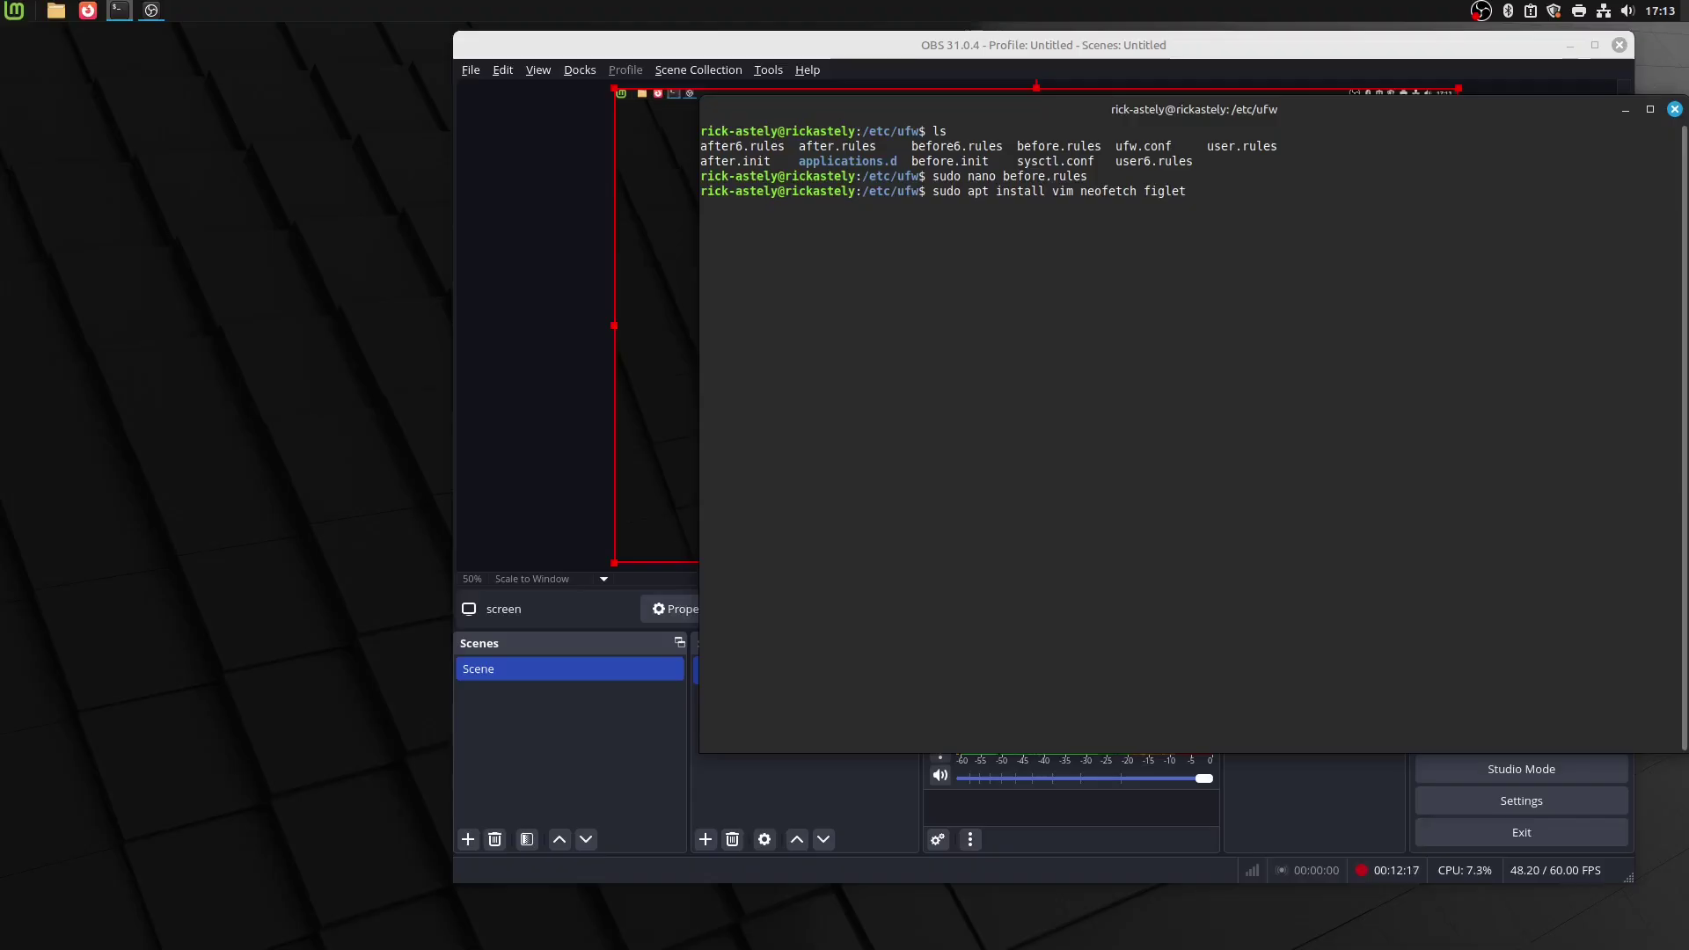
{"action": "key", "text": "Return"}
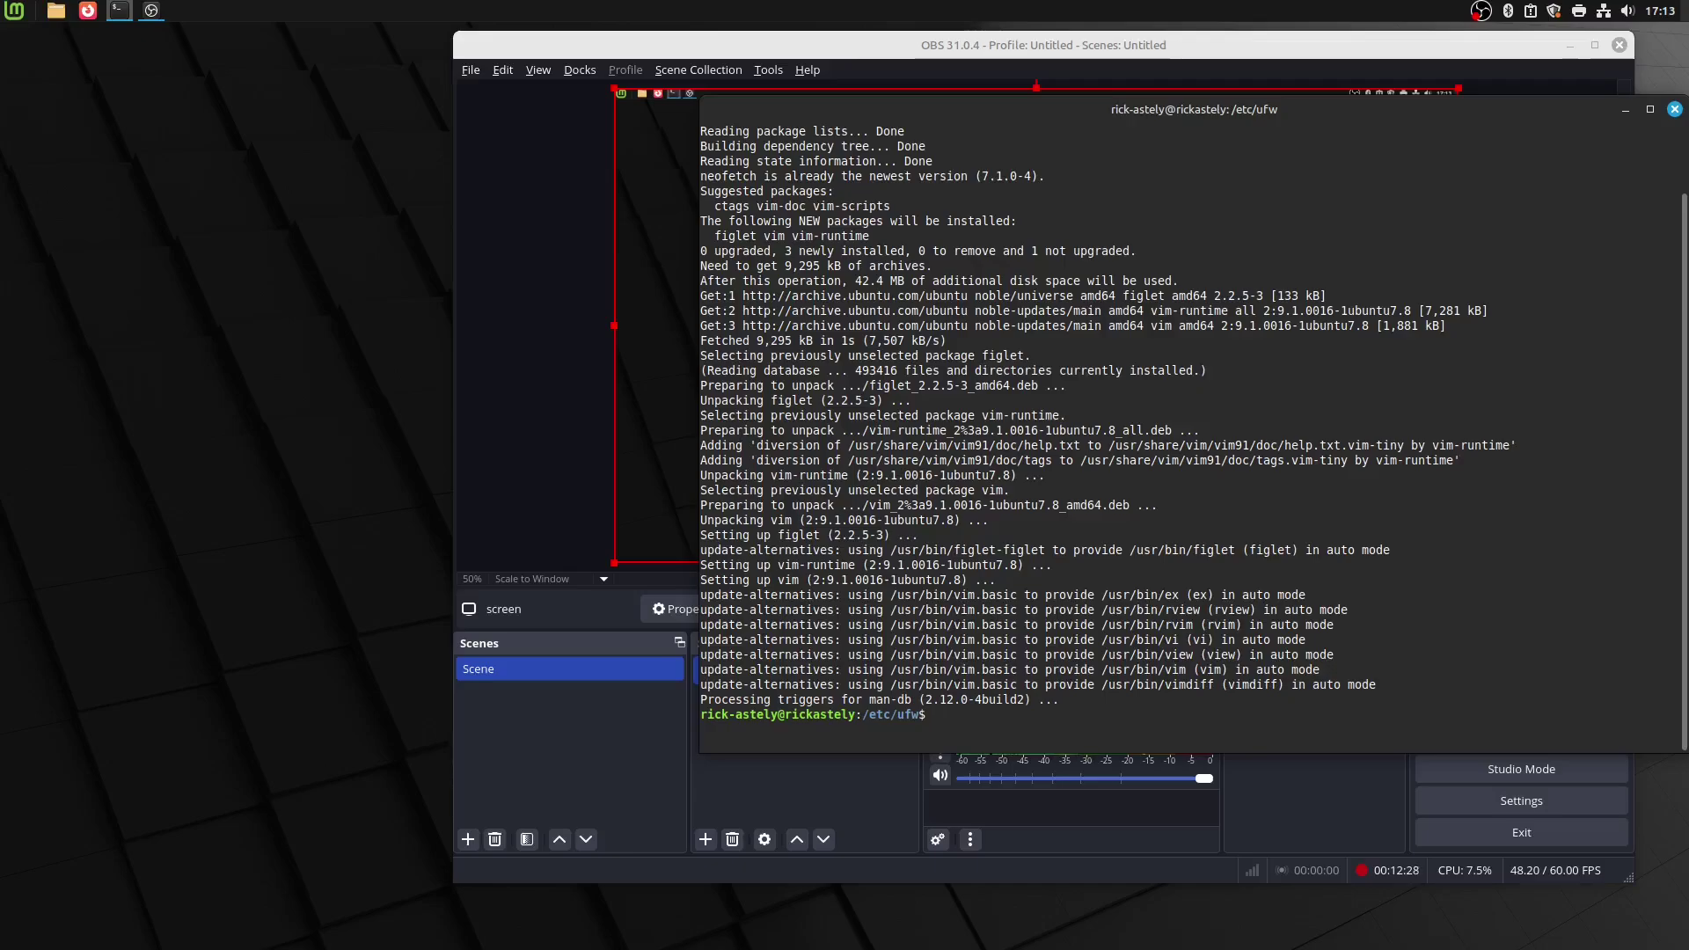
{"action": "type", "text": "exit"}
{"action": "key", "text": "Return"}
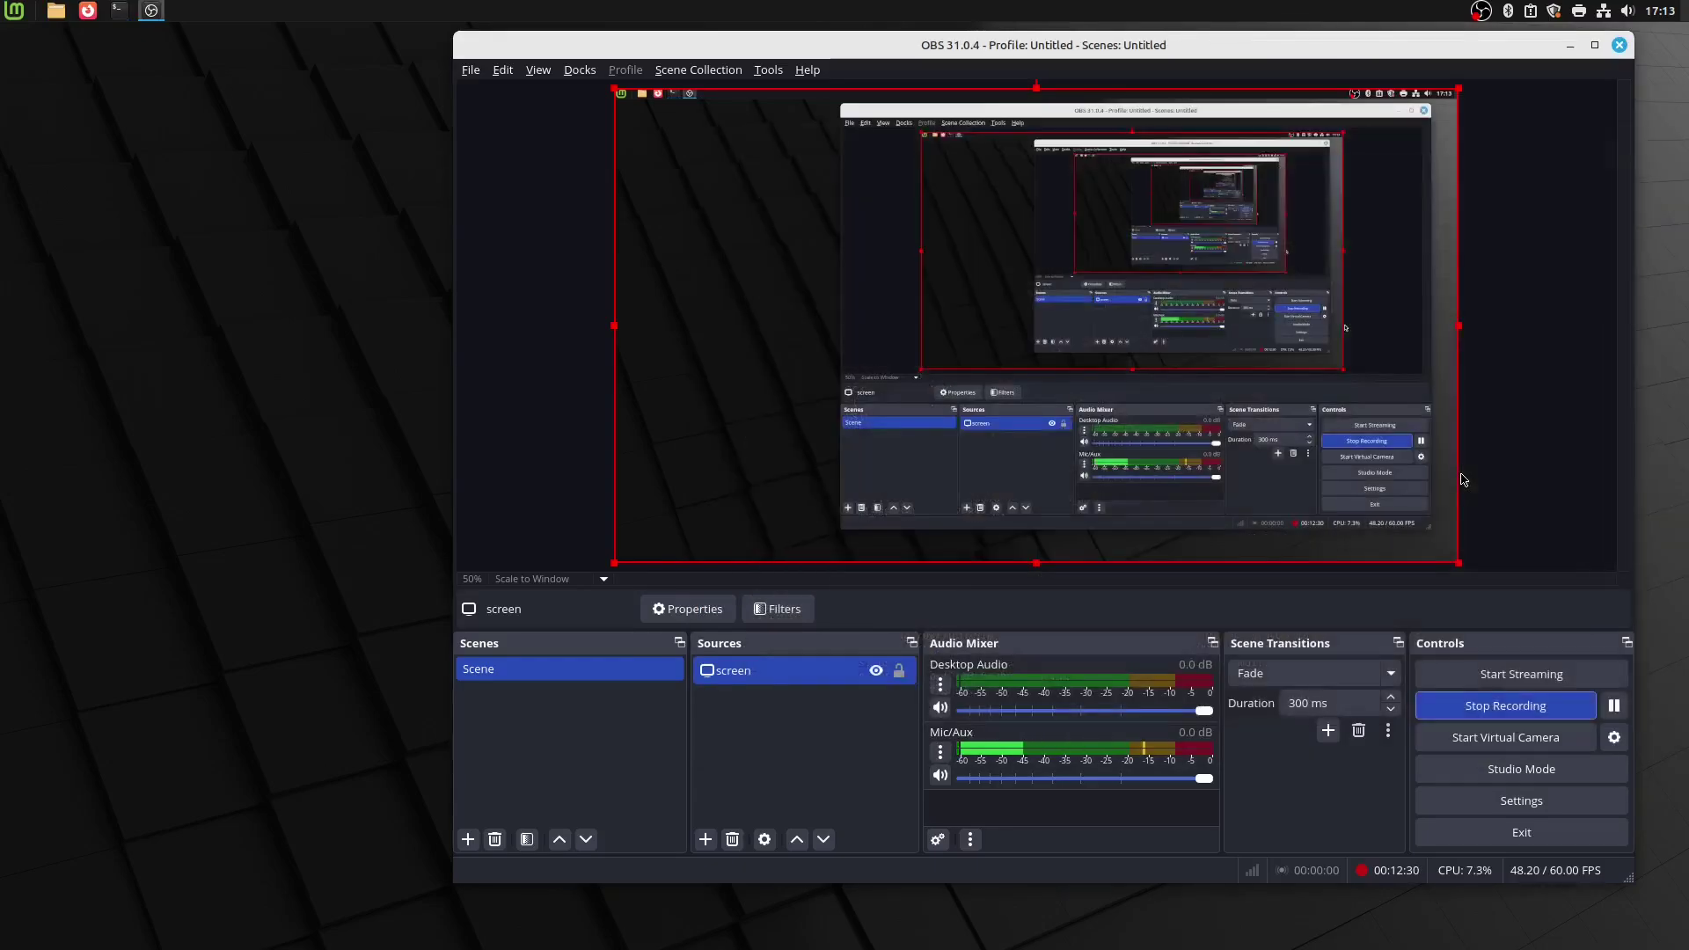